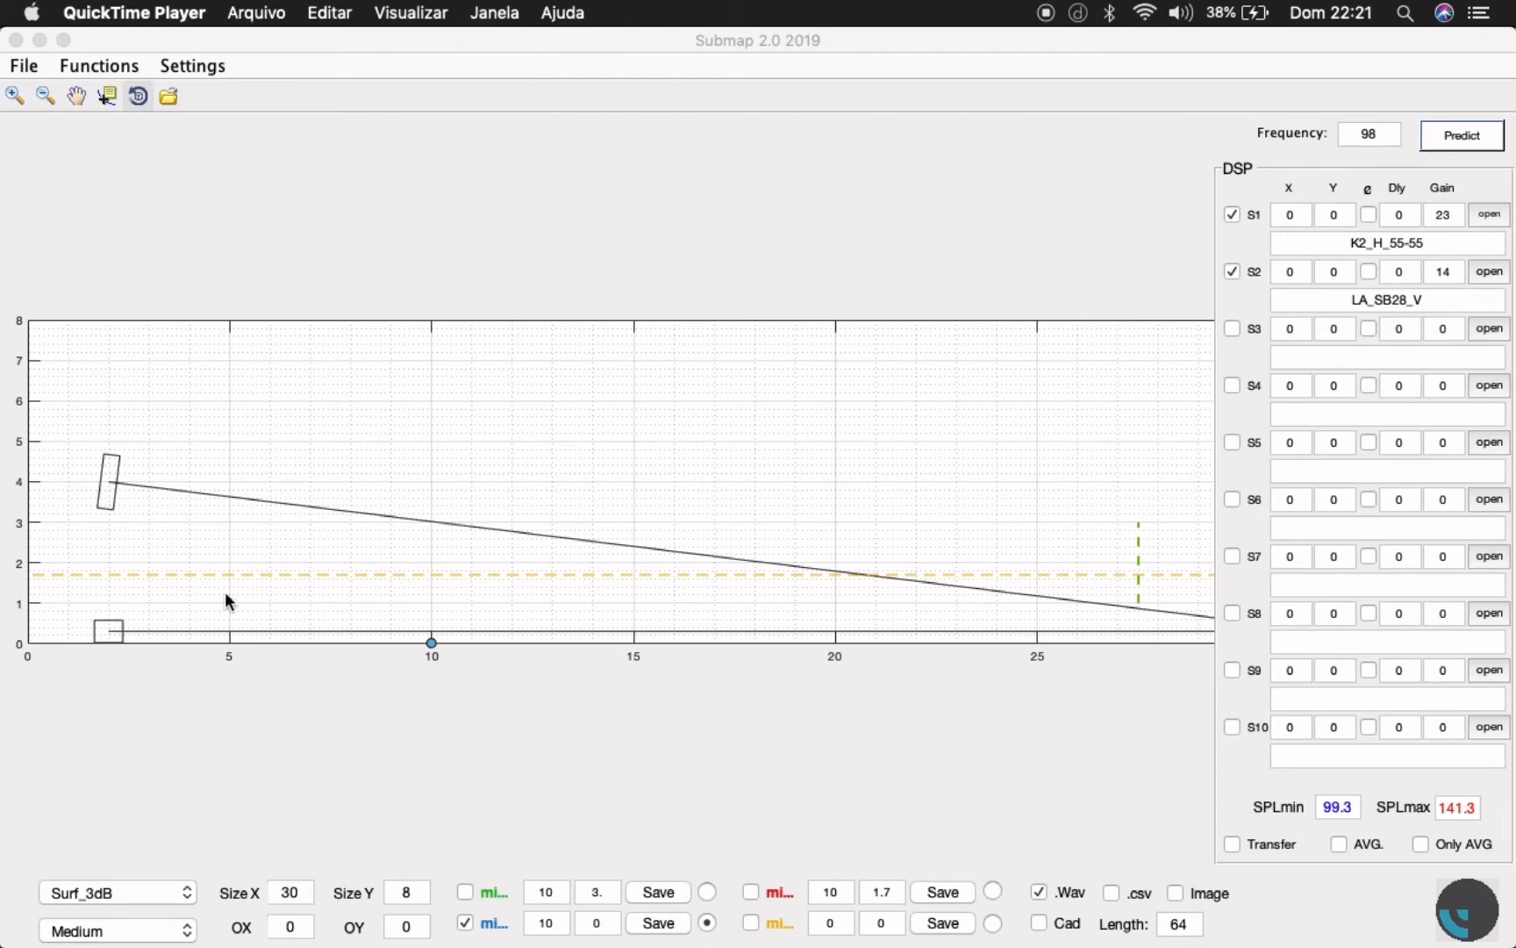
# - Inspect the loudspeaker settings of sources S2 and S1, and predict their combined coverage at 98 Hz
pyautogui.click(1489, 273)
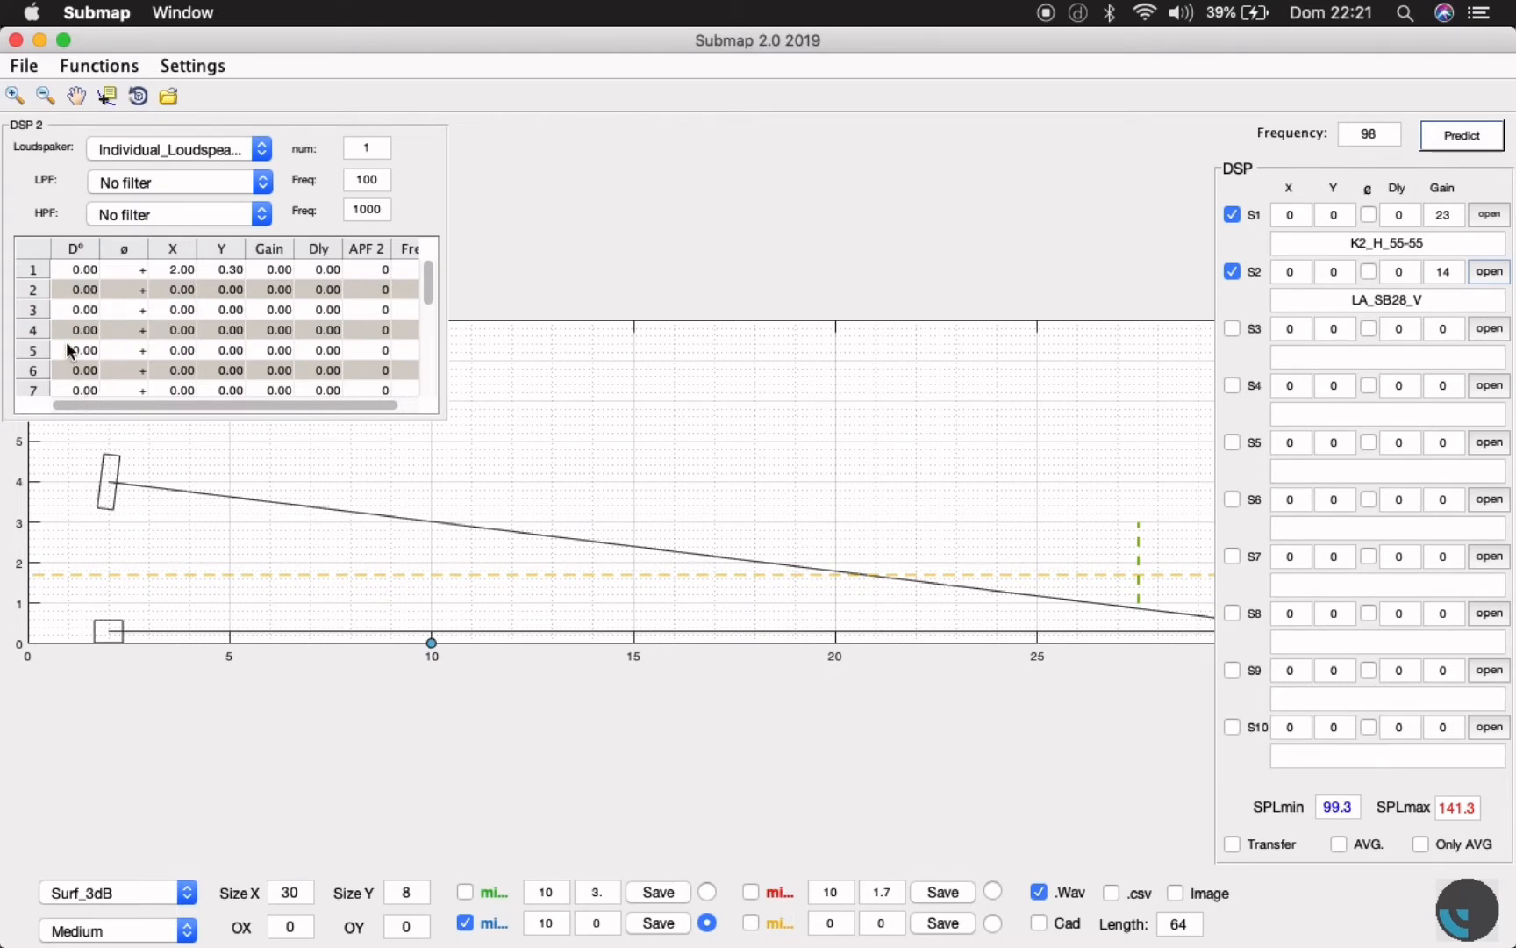
pyautogui.click(1491, 213)
pyautogui.click(23, 129)
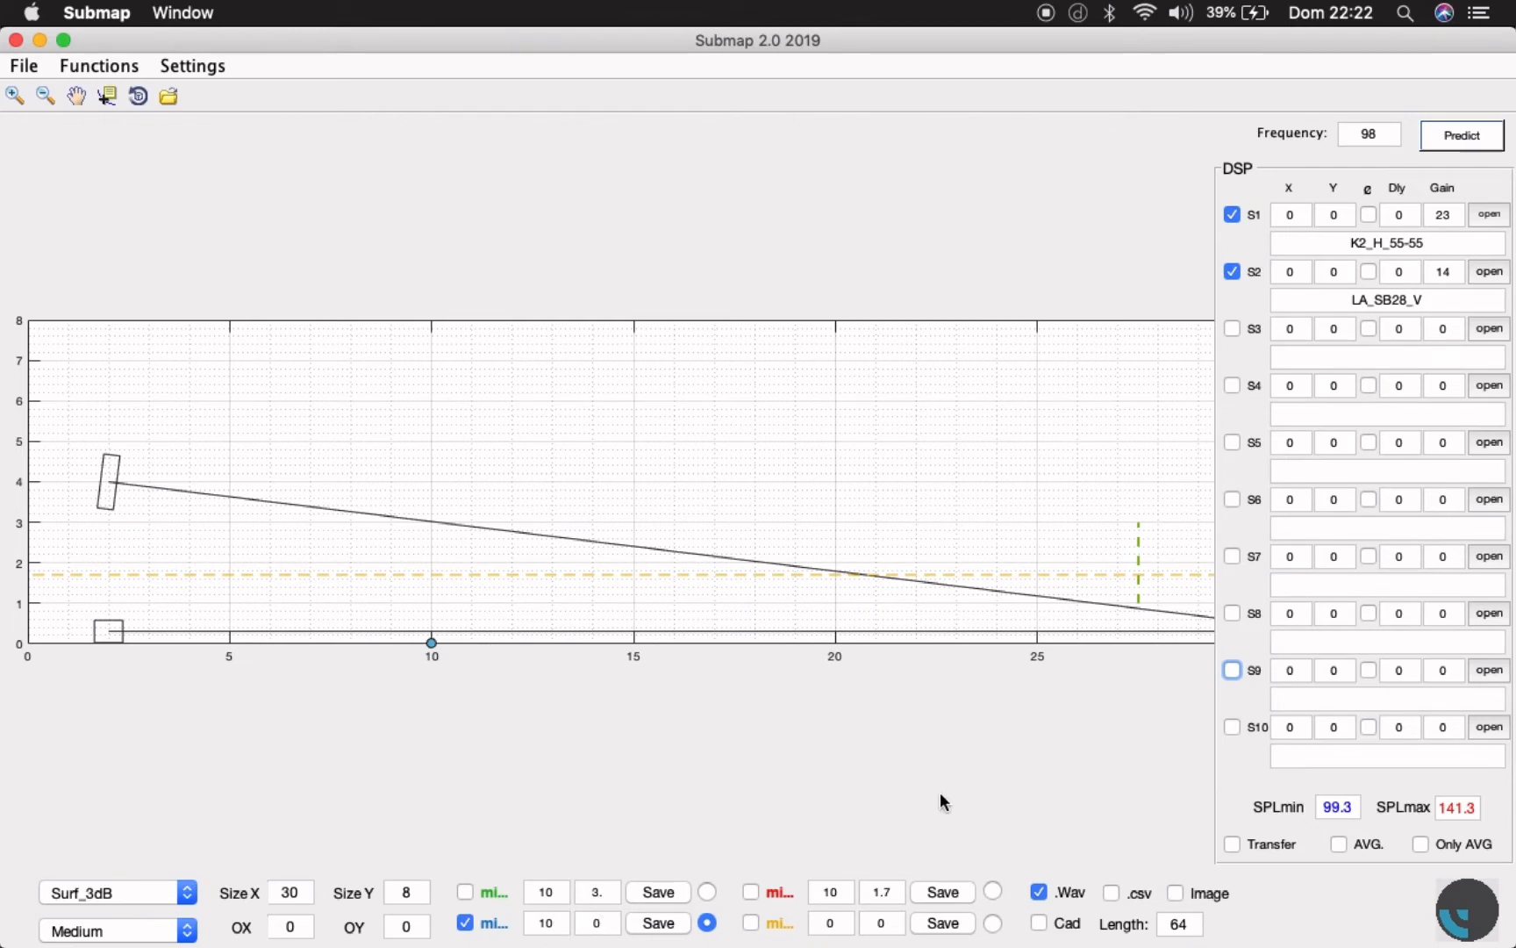
pyautogui.click(1468, 141)
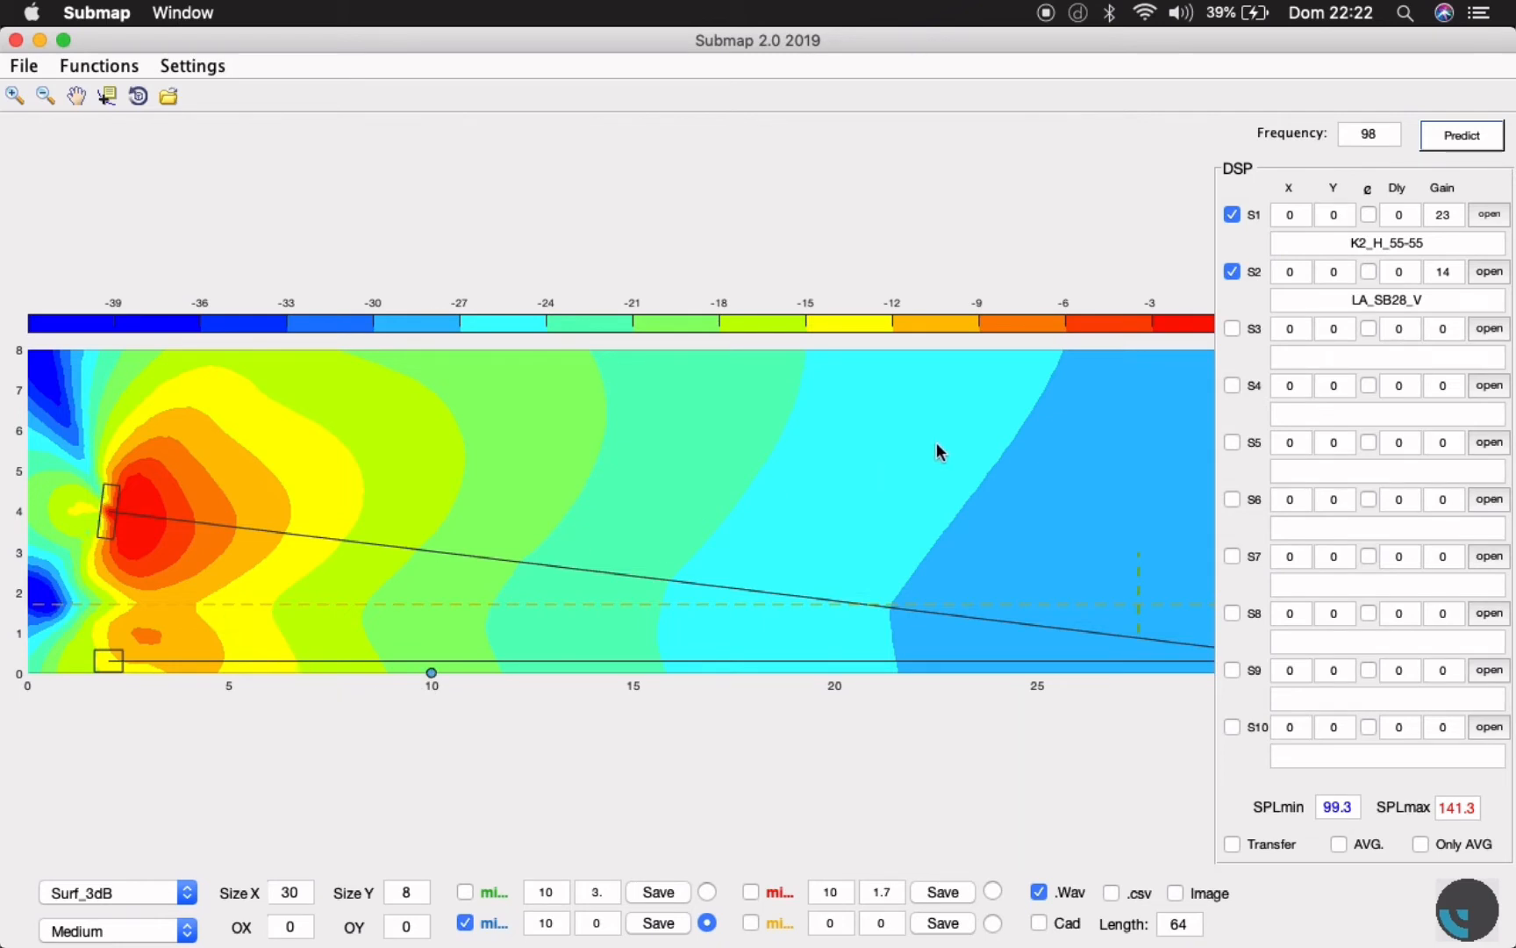
pyautogui.click(1478, 146)
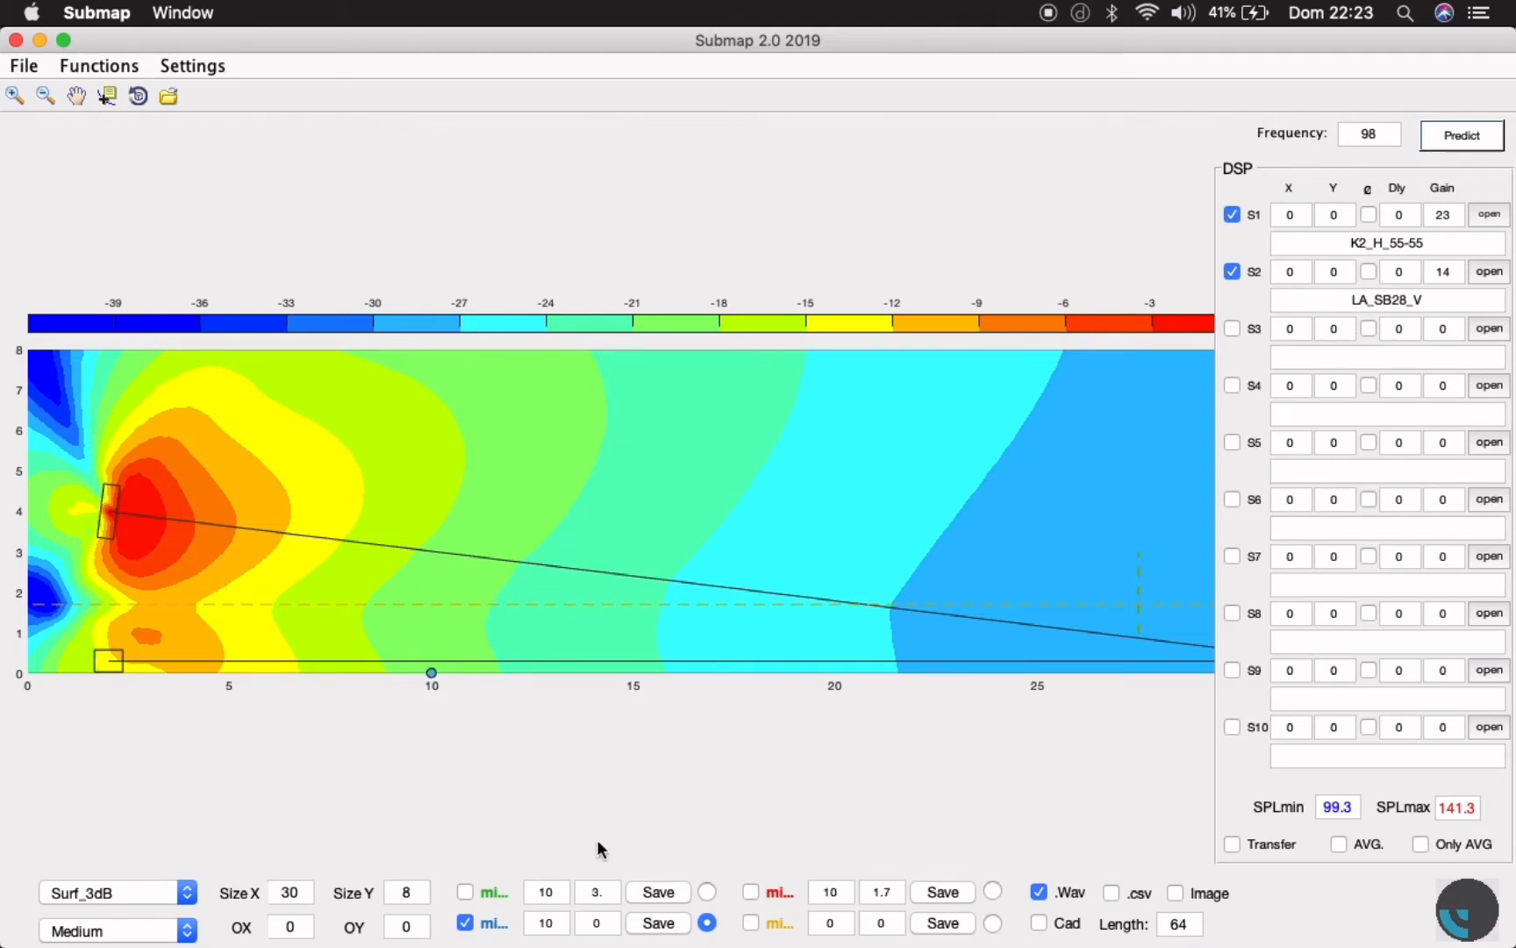
# - Predict with only the K2_H_55-55 source active and save the blue microphone's response to the Desktop as WAV file CAIXA ALTA
pyautogui.click(1231, 273)
pyautogui.click(1463, 136)
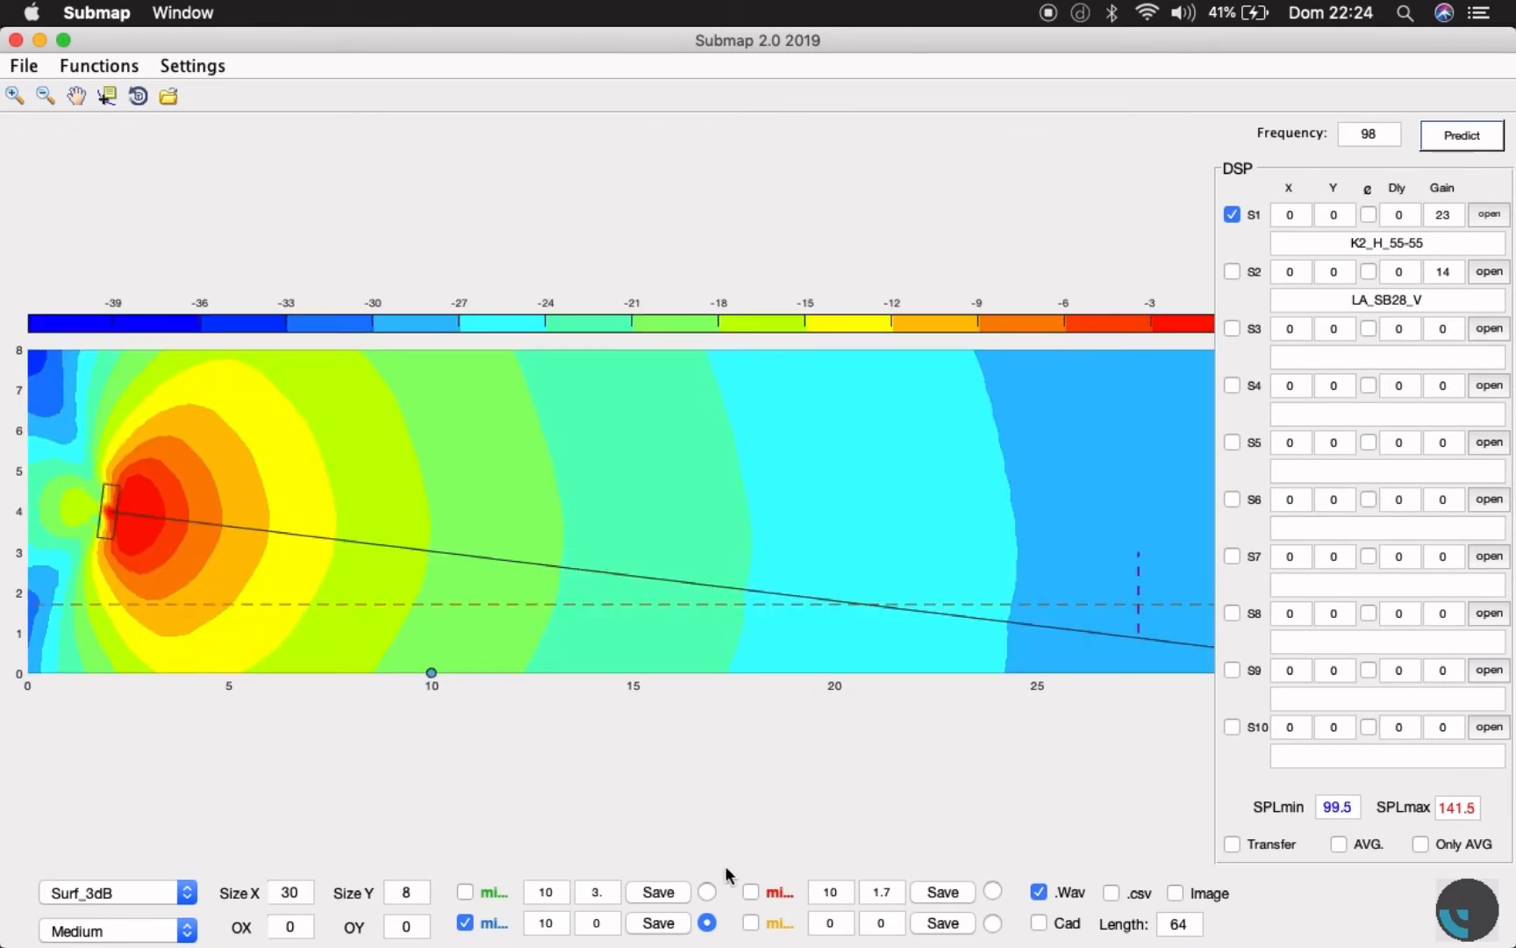
pyautogui.click(664, 925)
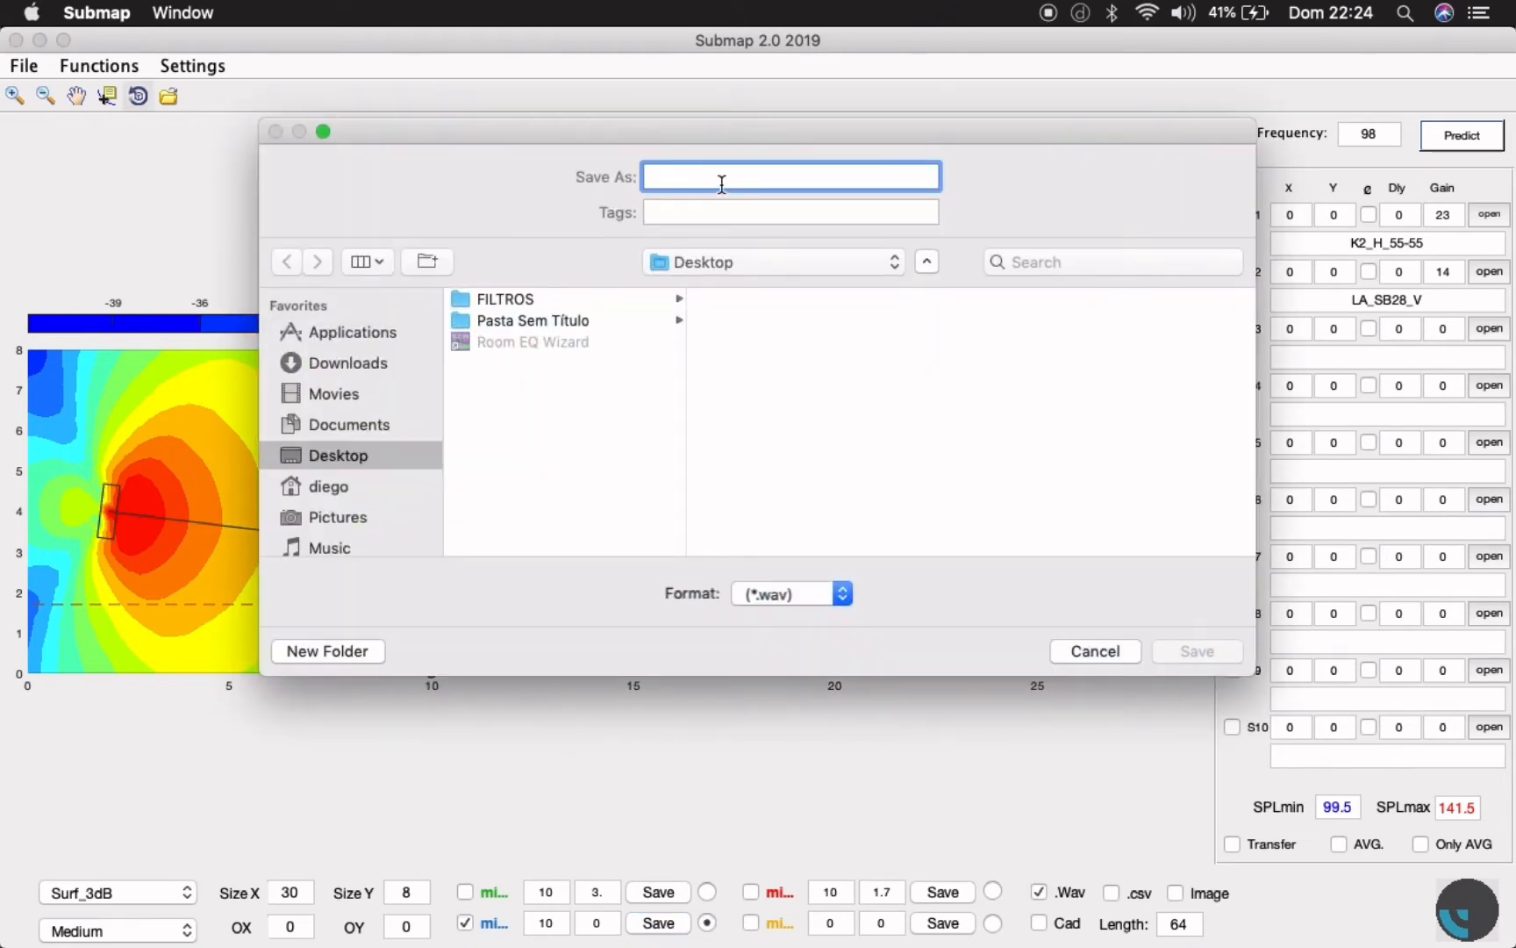
pyautogui.write('C')
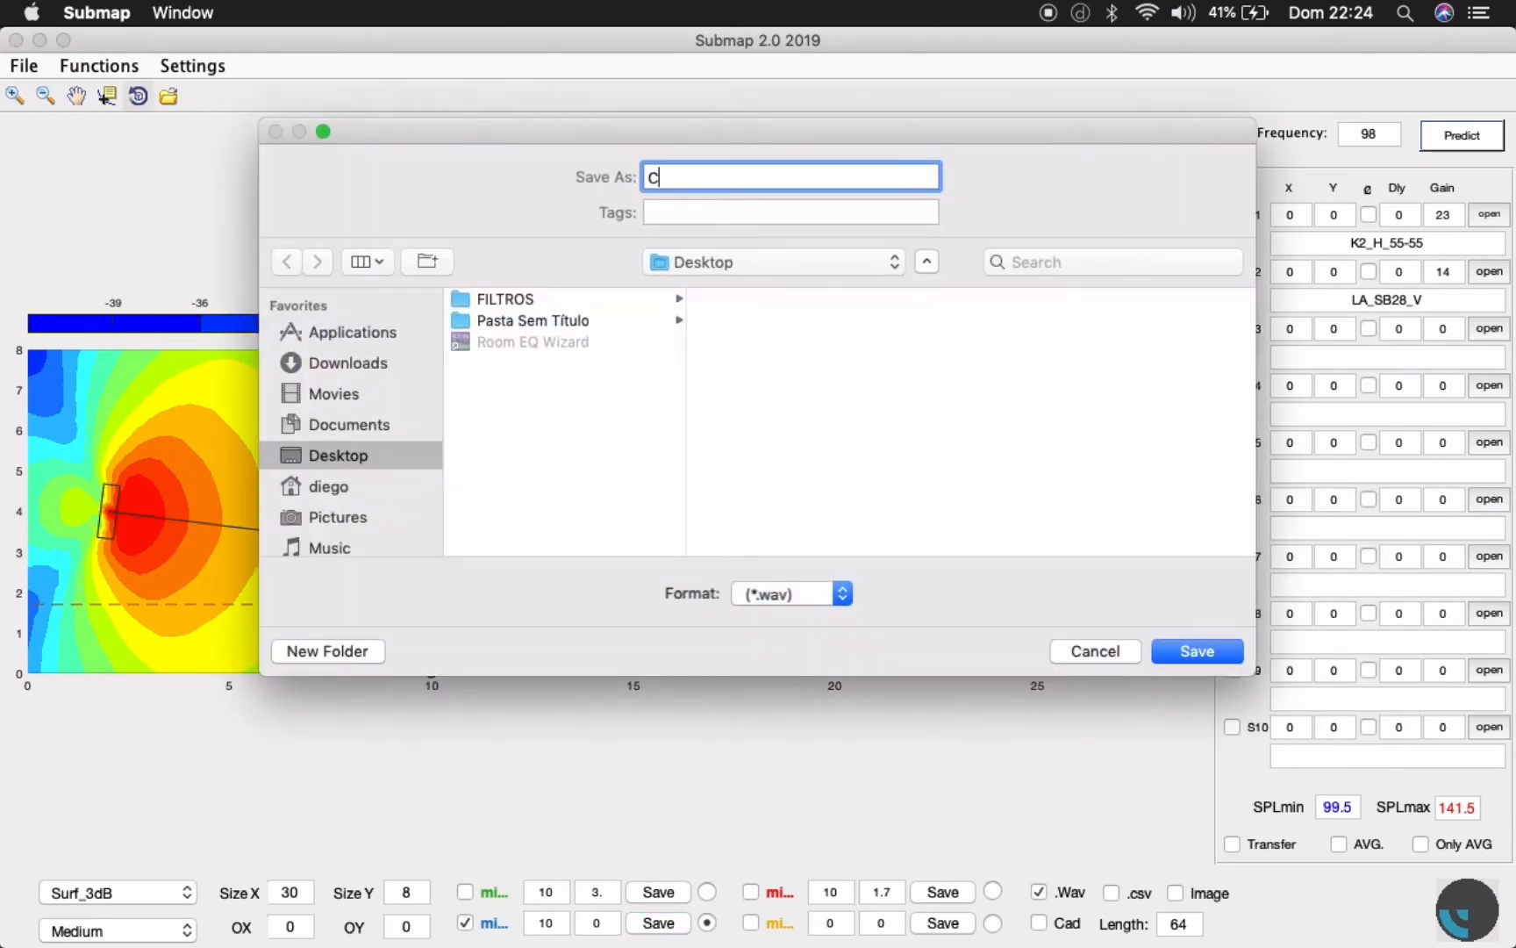
pyautogui.write('AIXA ALTA')
pyautogui.click(1222, 656)
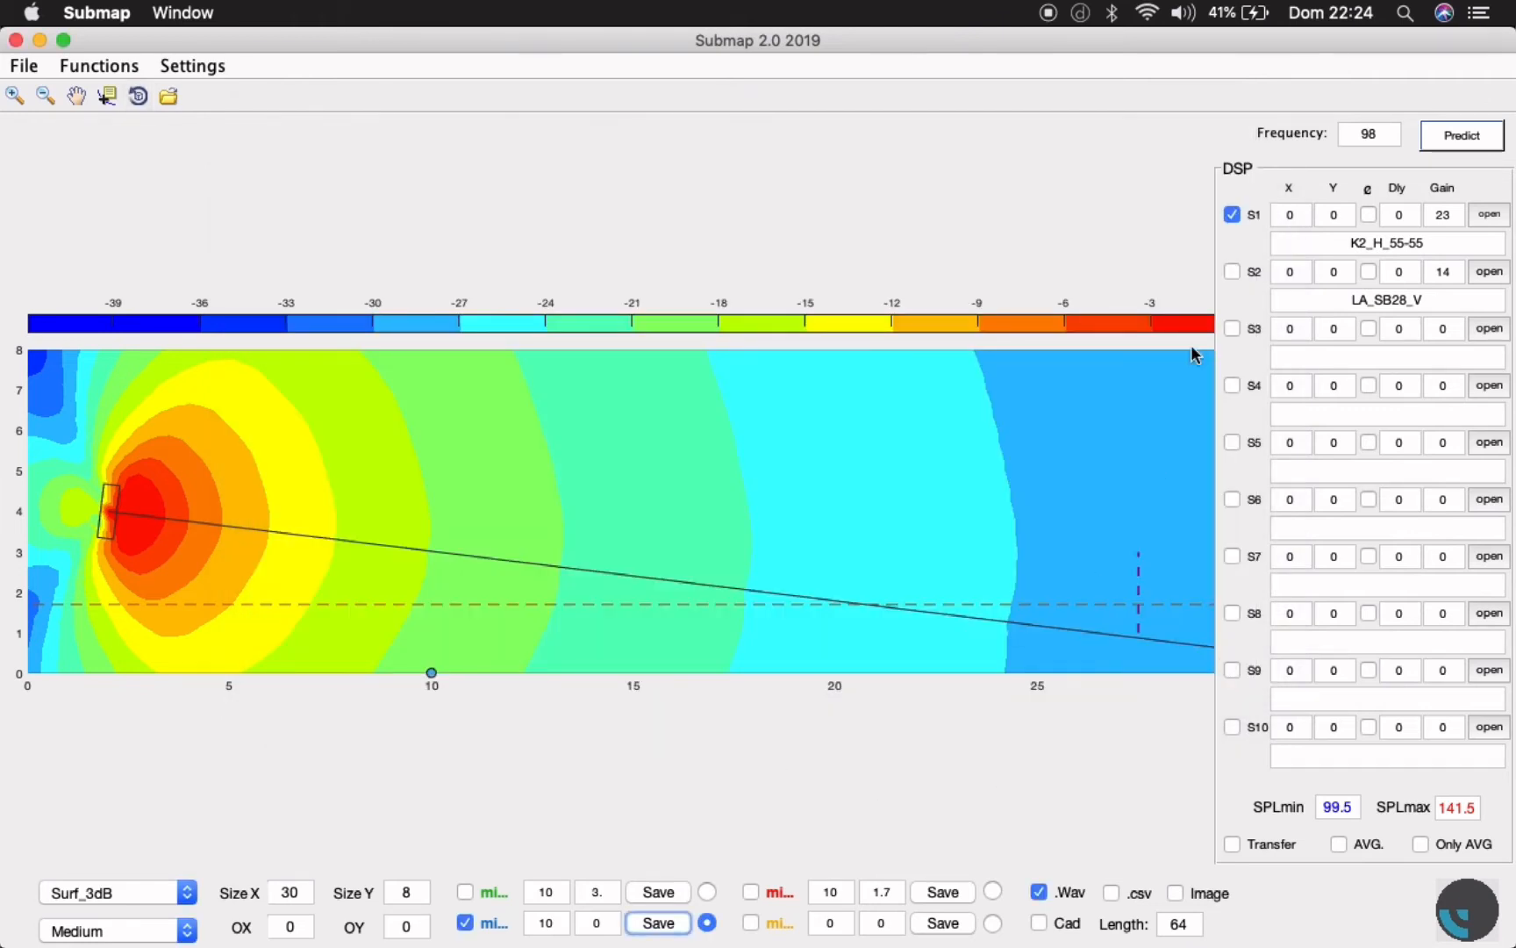
# - Predict with only the LA_SB28_V source active and the transfer function shown, and save the blue microphone's response as WAV file SUB
pyautogui.click(1232, 214)
pyautogui.click(1232, 271)
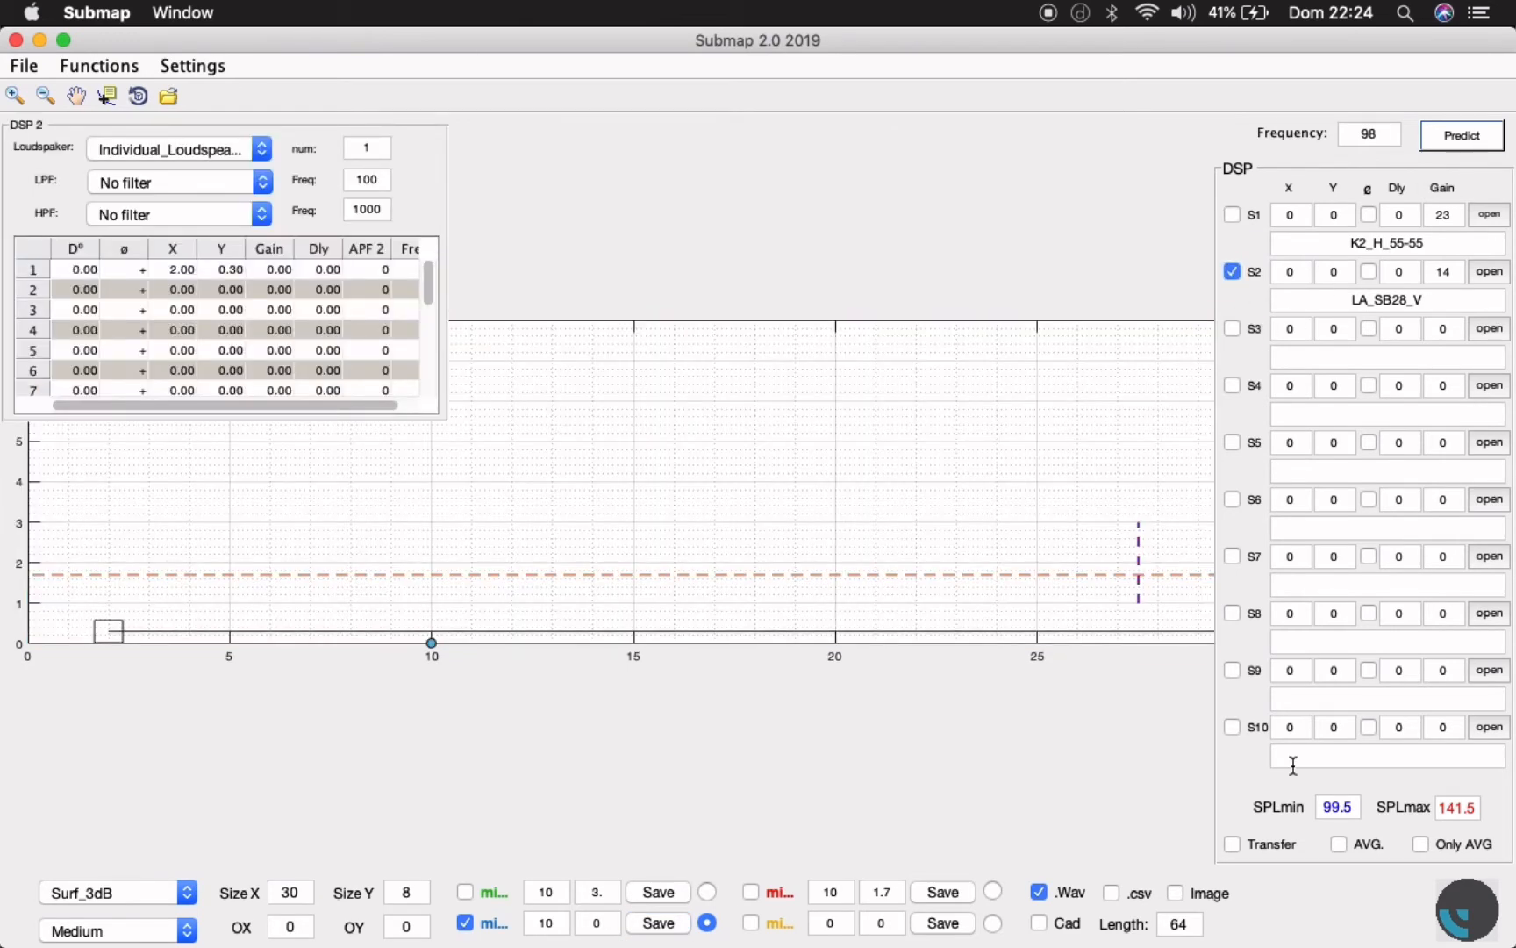
pyautogui.click(1233, 844)
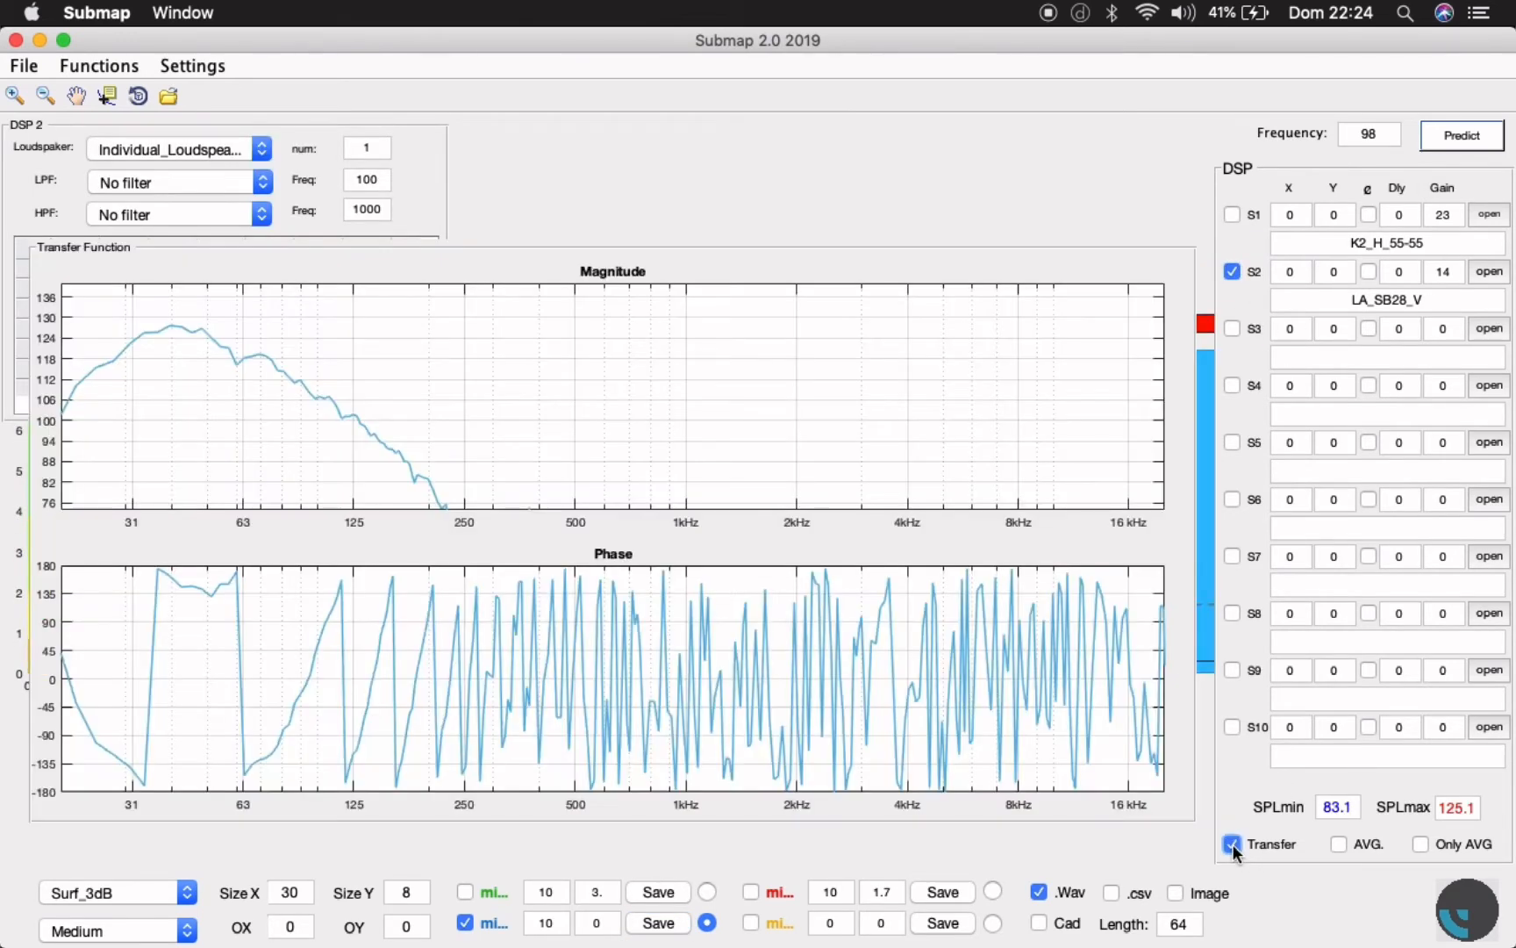
pyautogui.click(678, 925)
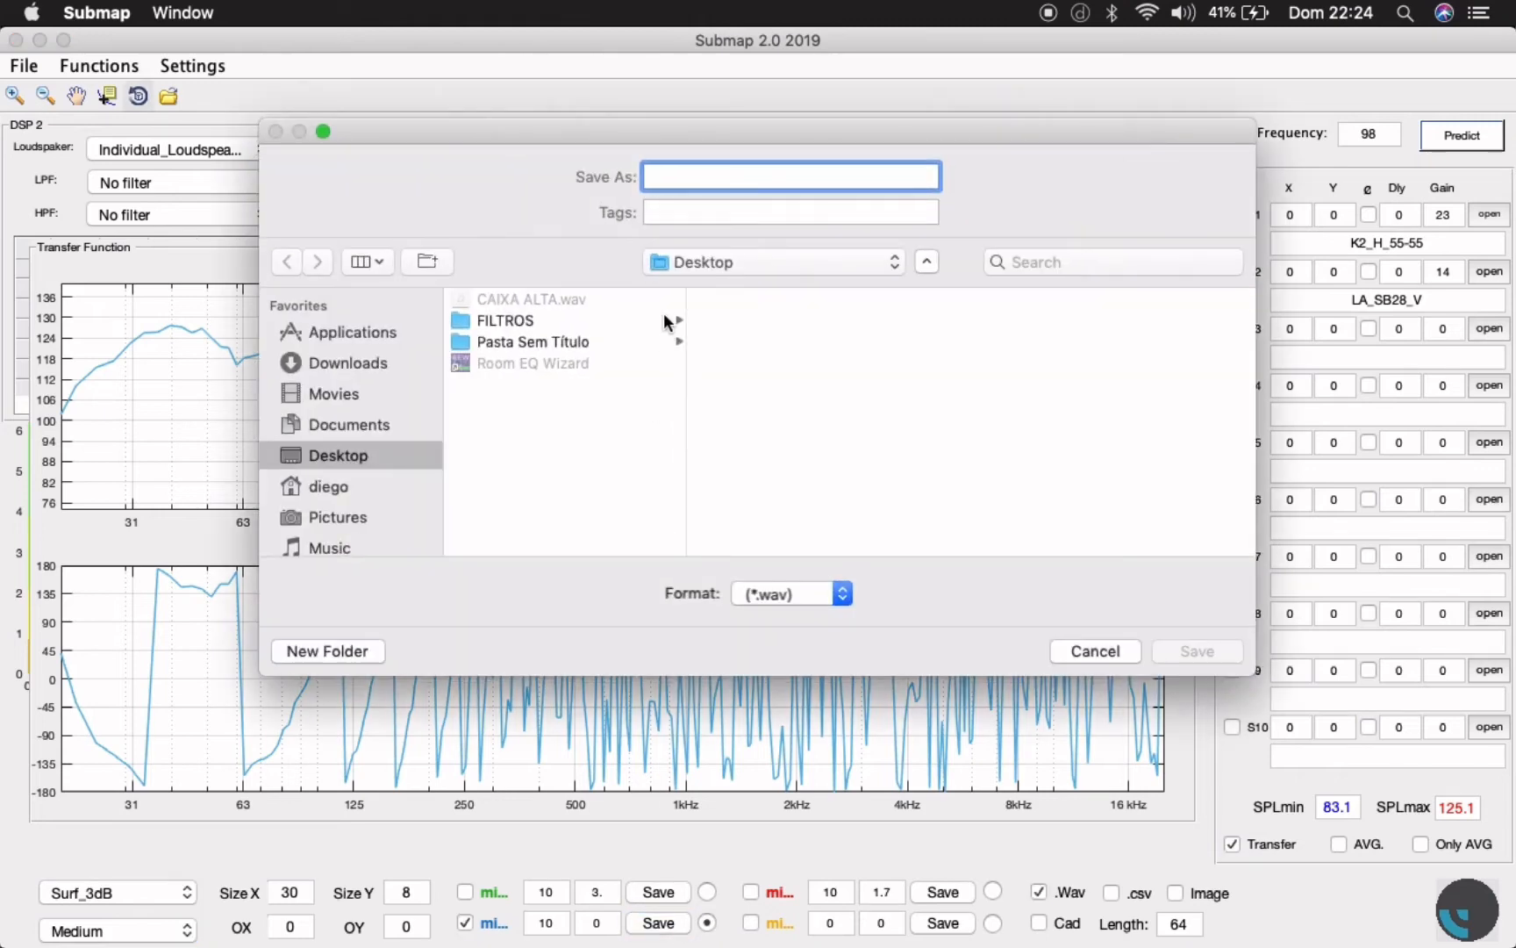
pyautogui.write('SUB')
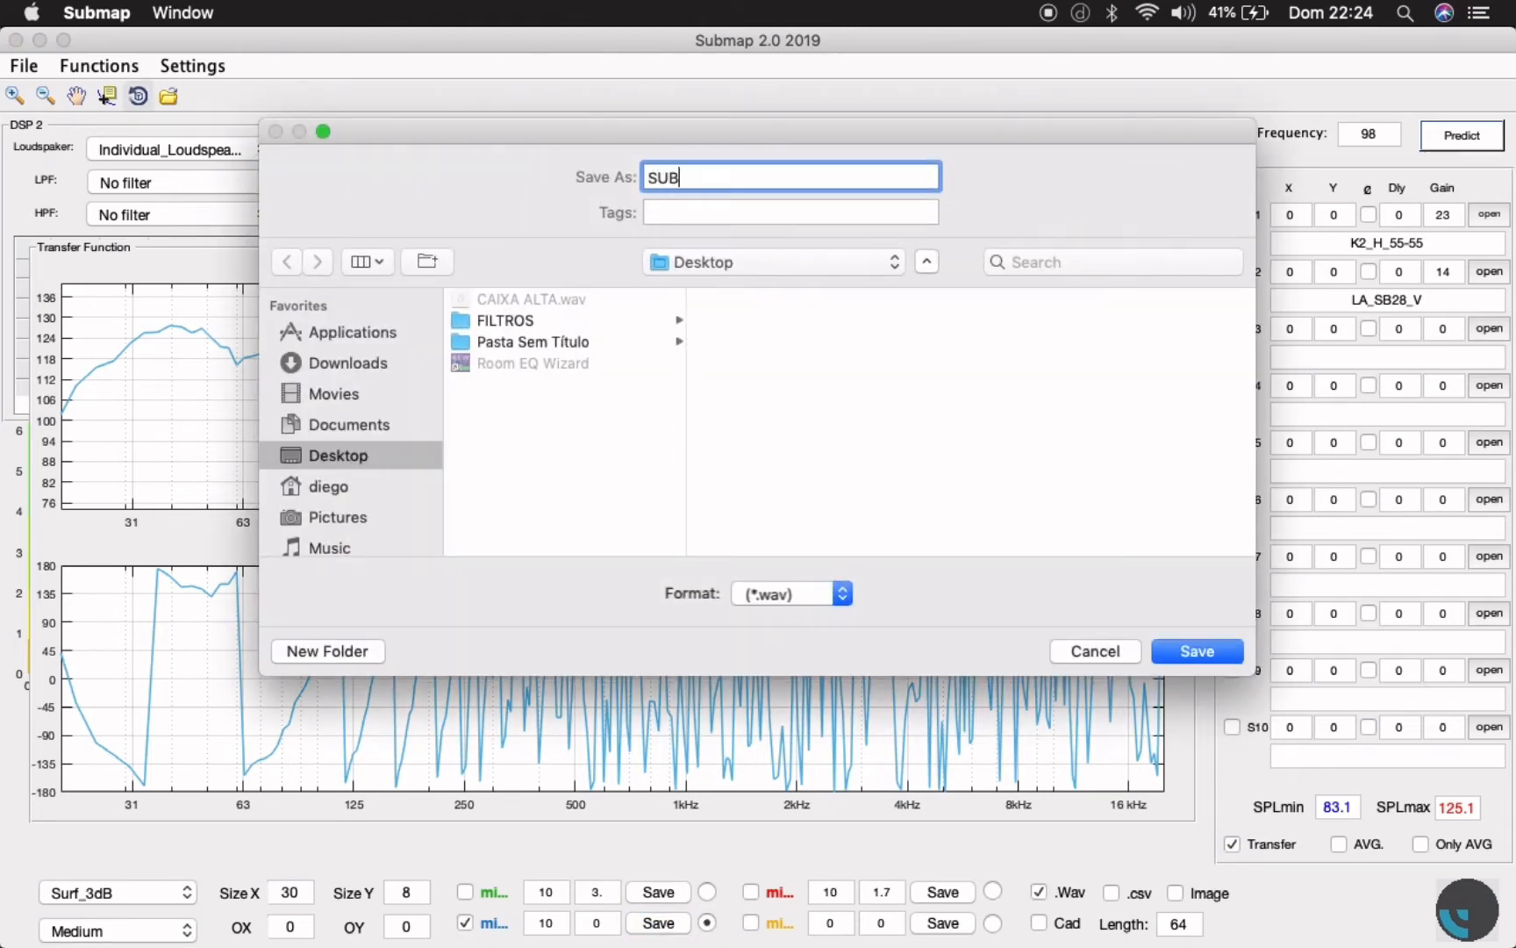
pyautogui.press('Return')
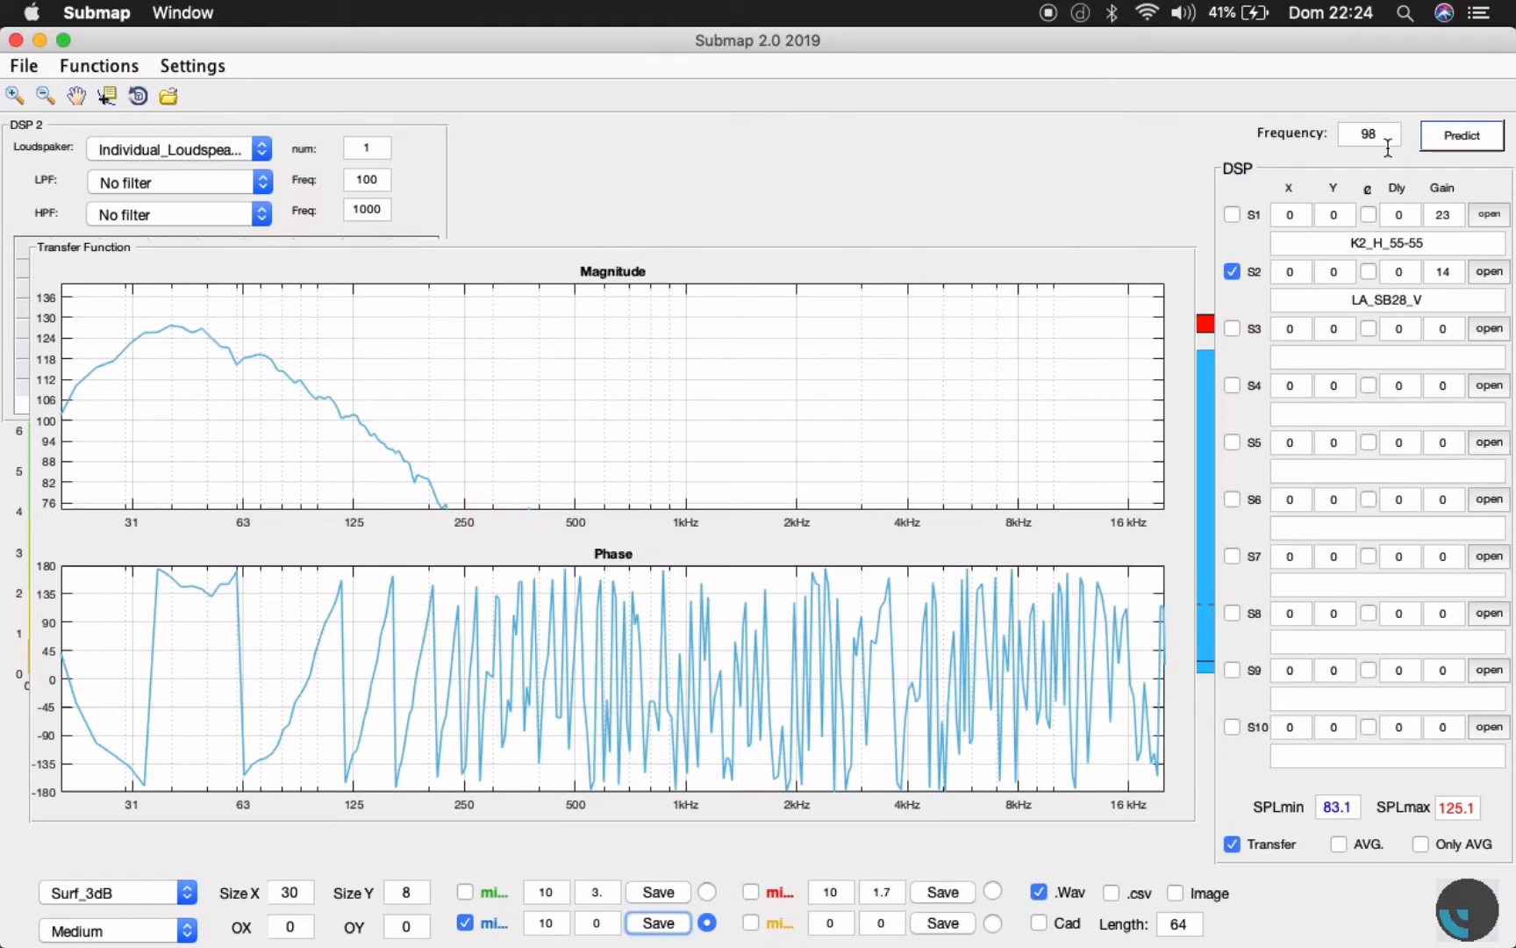
# - Predict again with only the K2_H_55-55 source active and save the blue microphone's response over the existing CAIXA ALTA.wav
pyautogui.click(1232, 215)
pyautogui.click(1232, 272)
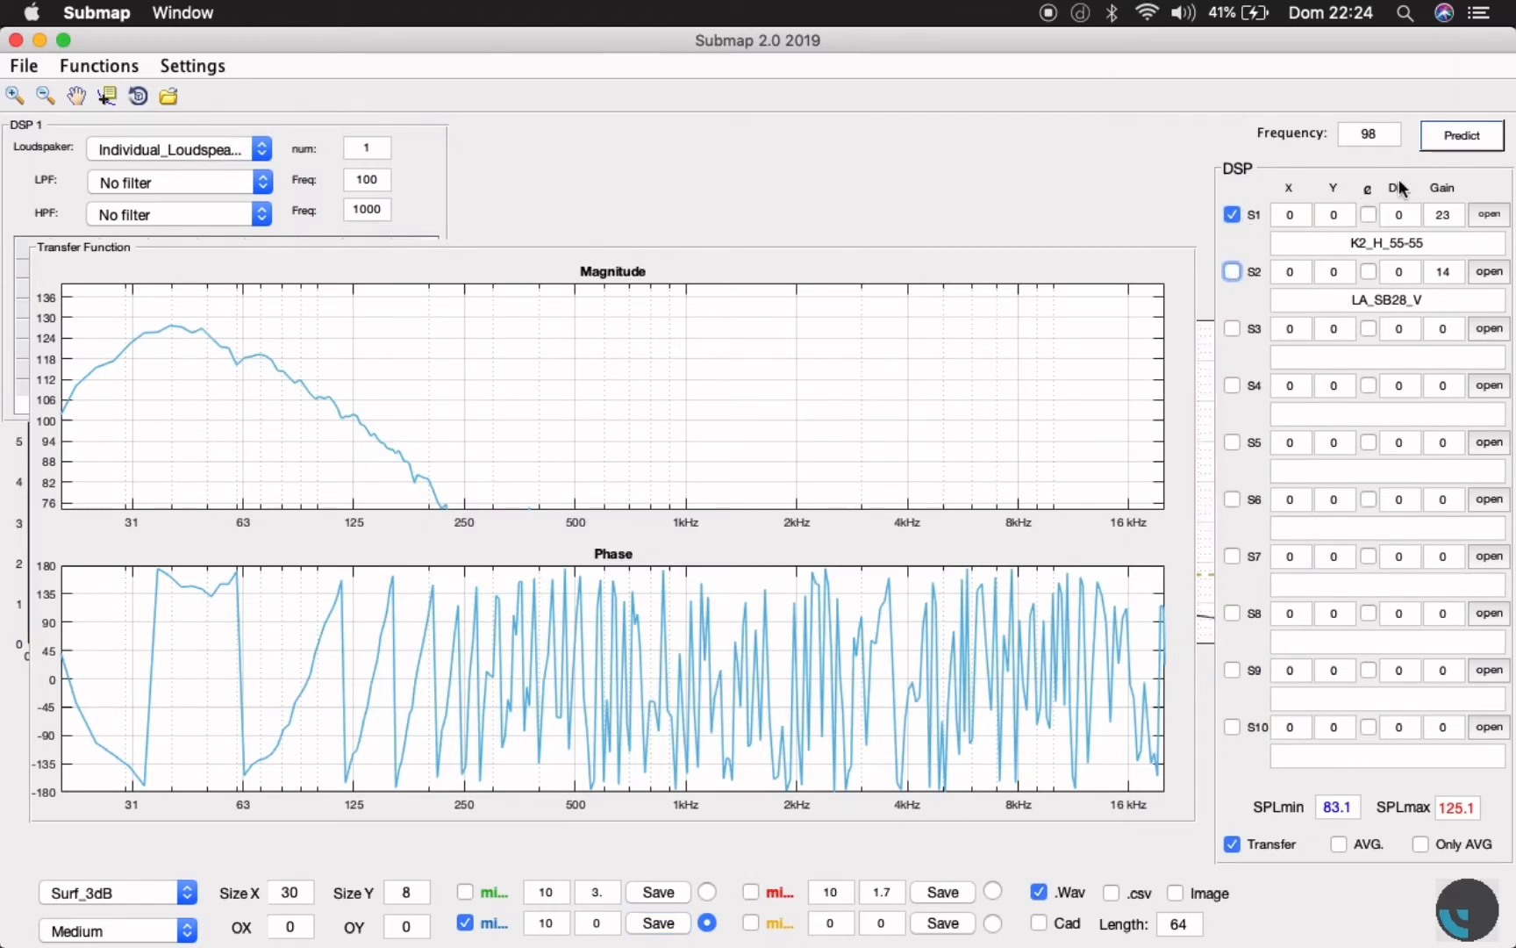
pyautogui.click(1463, 134)
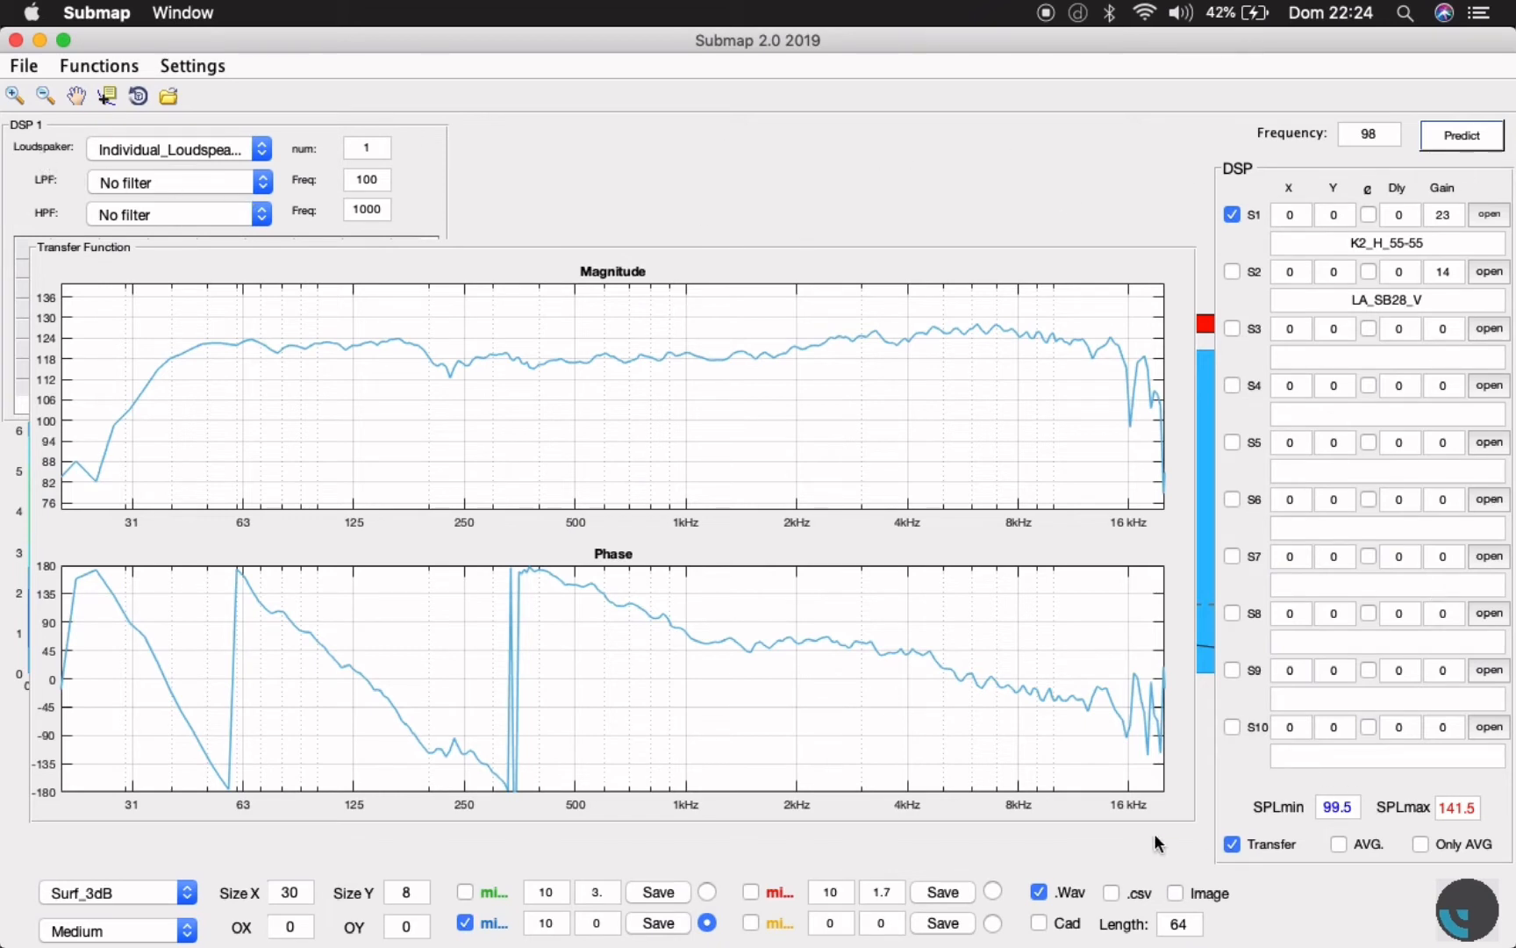
pyautogui.click(660, 922)
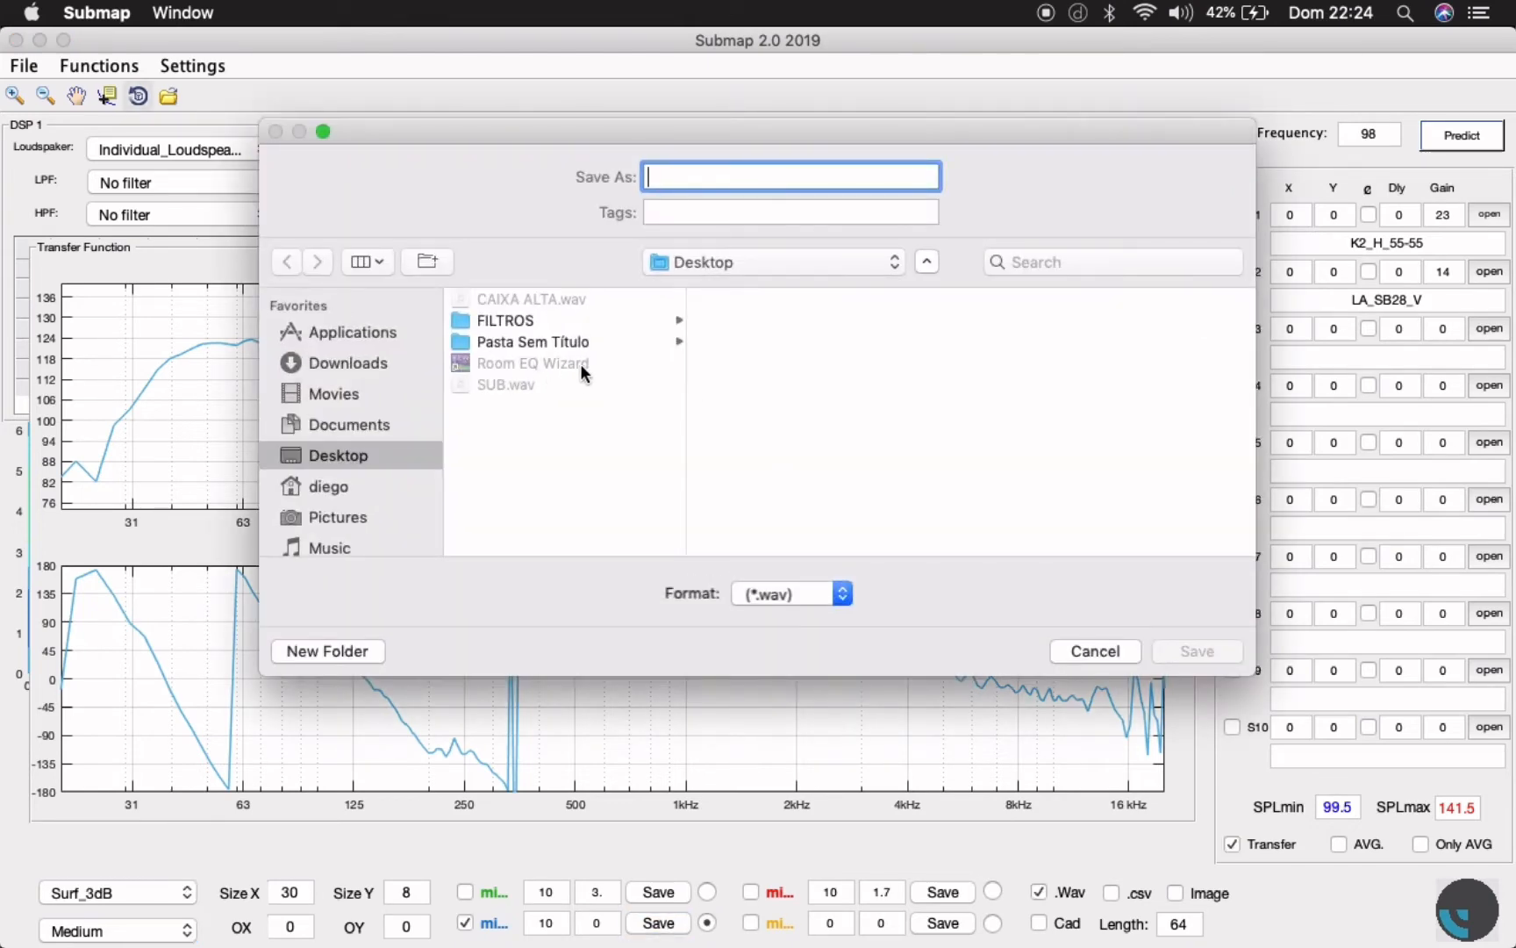
pyautogui.click(556, 299)
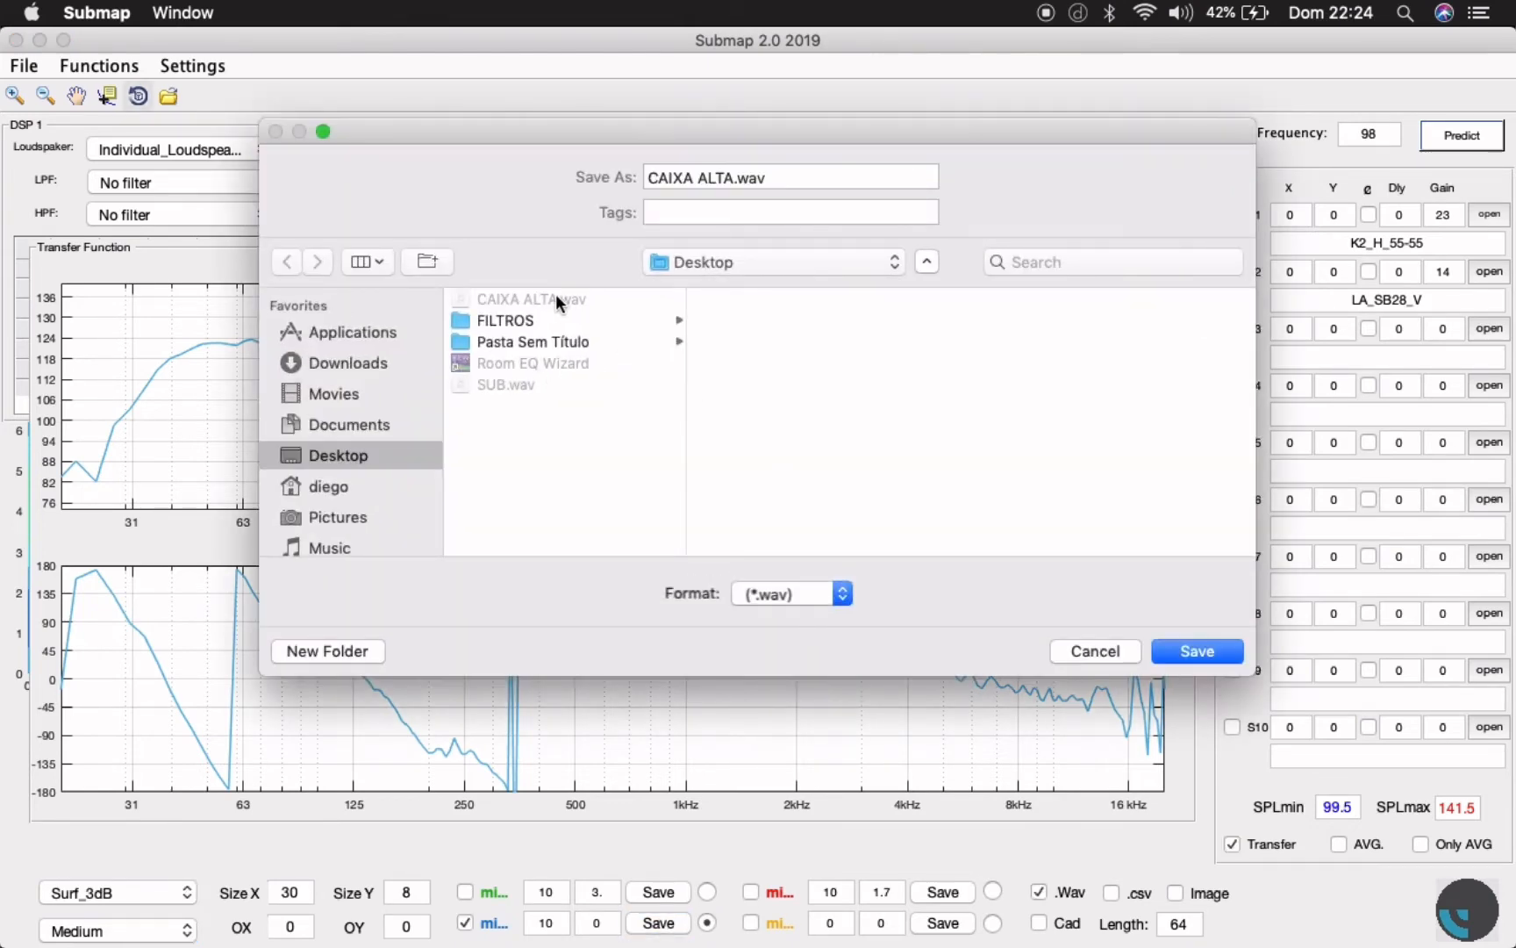
pyautogui.click(1160, 651)
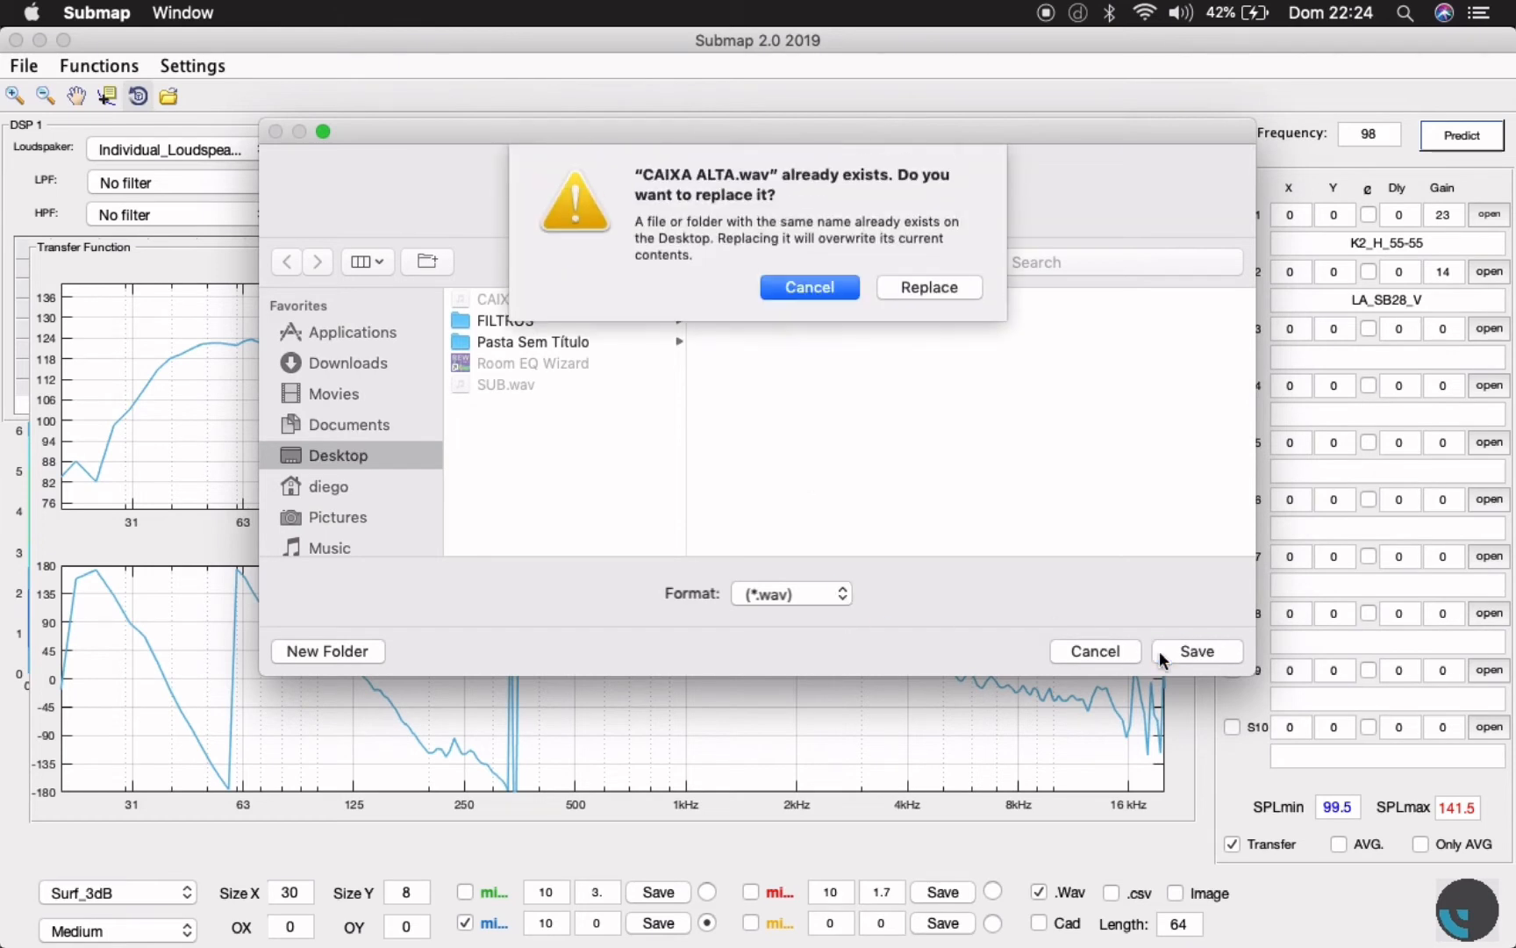
pyautogui.click(923, 287)
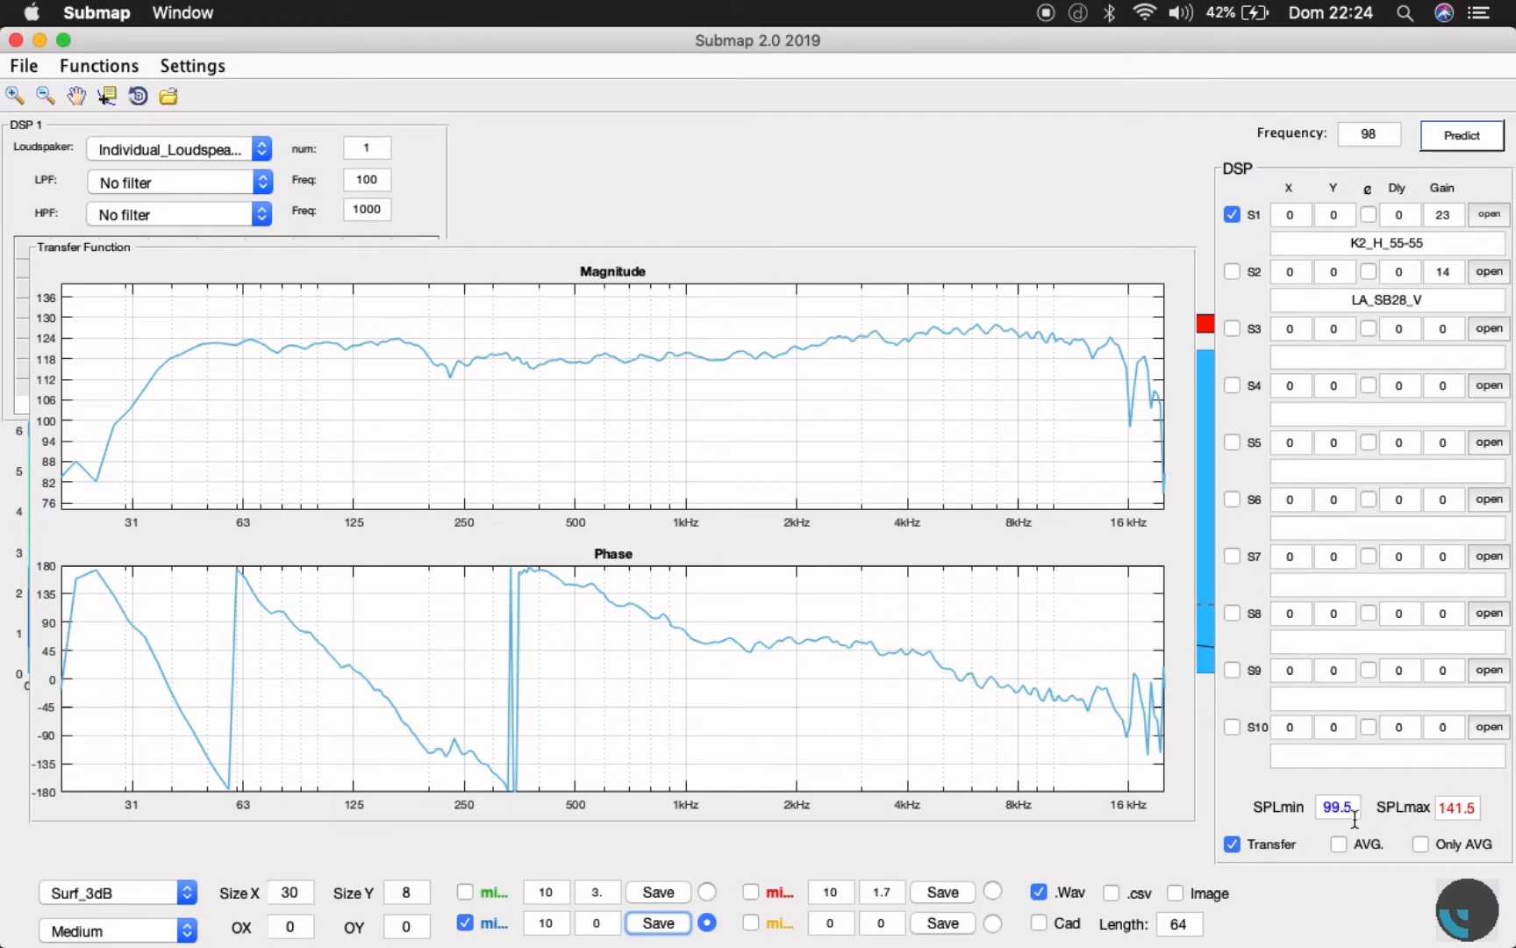
# - Hide the transfer function, minimise the Submap window and switch to RiTA 2.5
pyautogui.click(1235, 844)
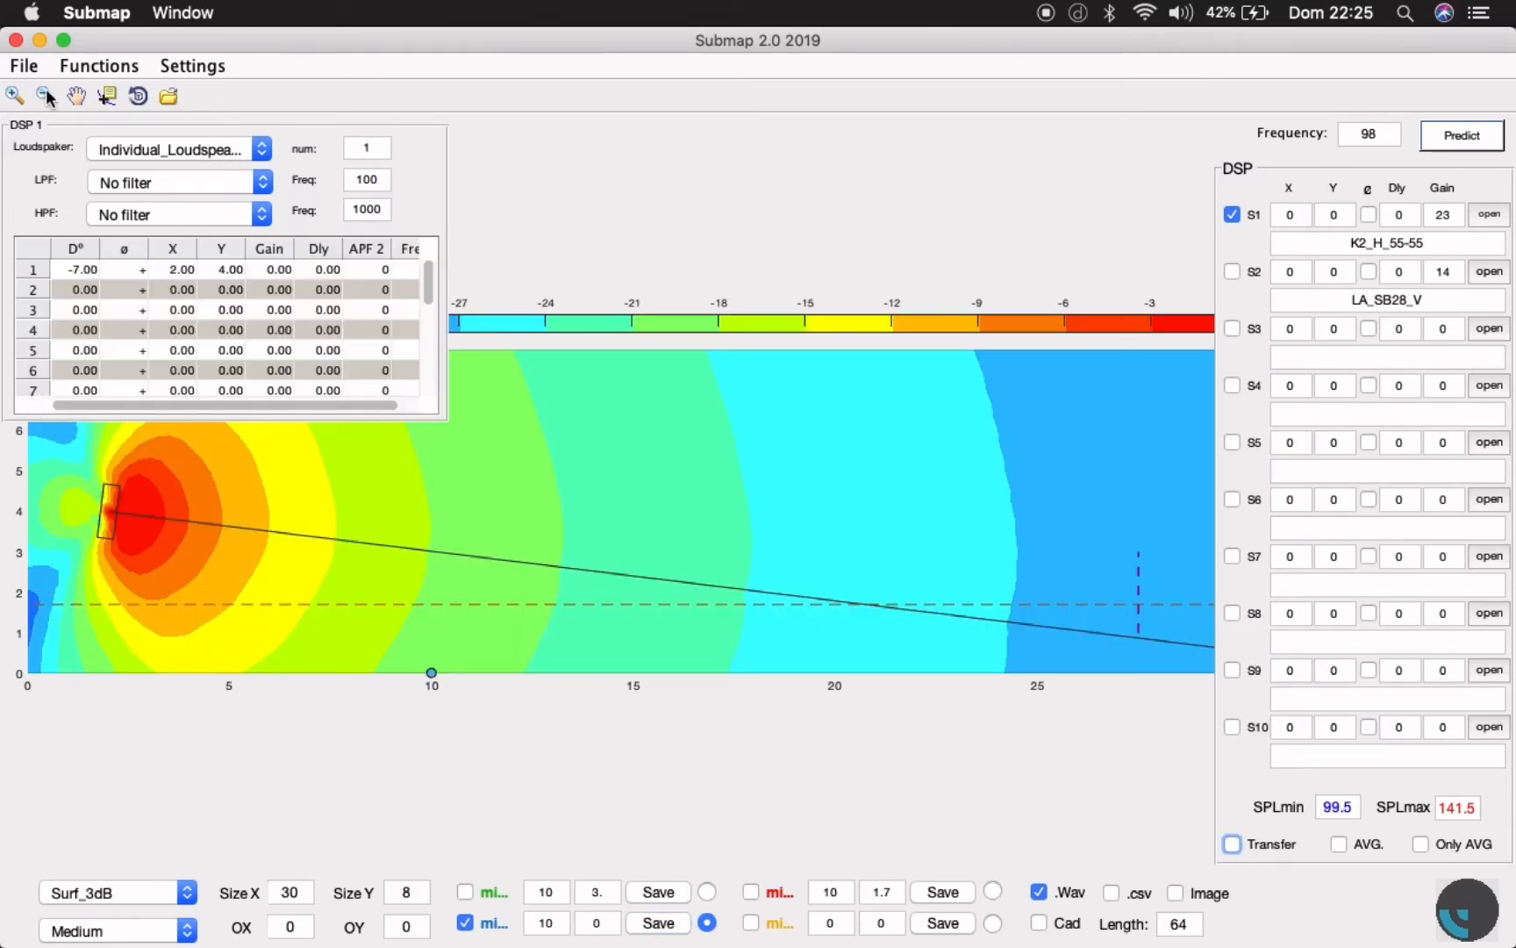
pyautogui.click(16, 39)
pyautogui.moveTo(1180, 943)
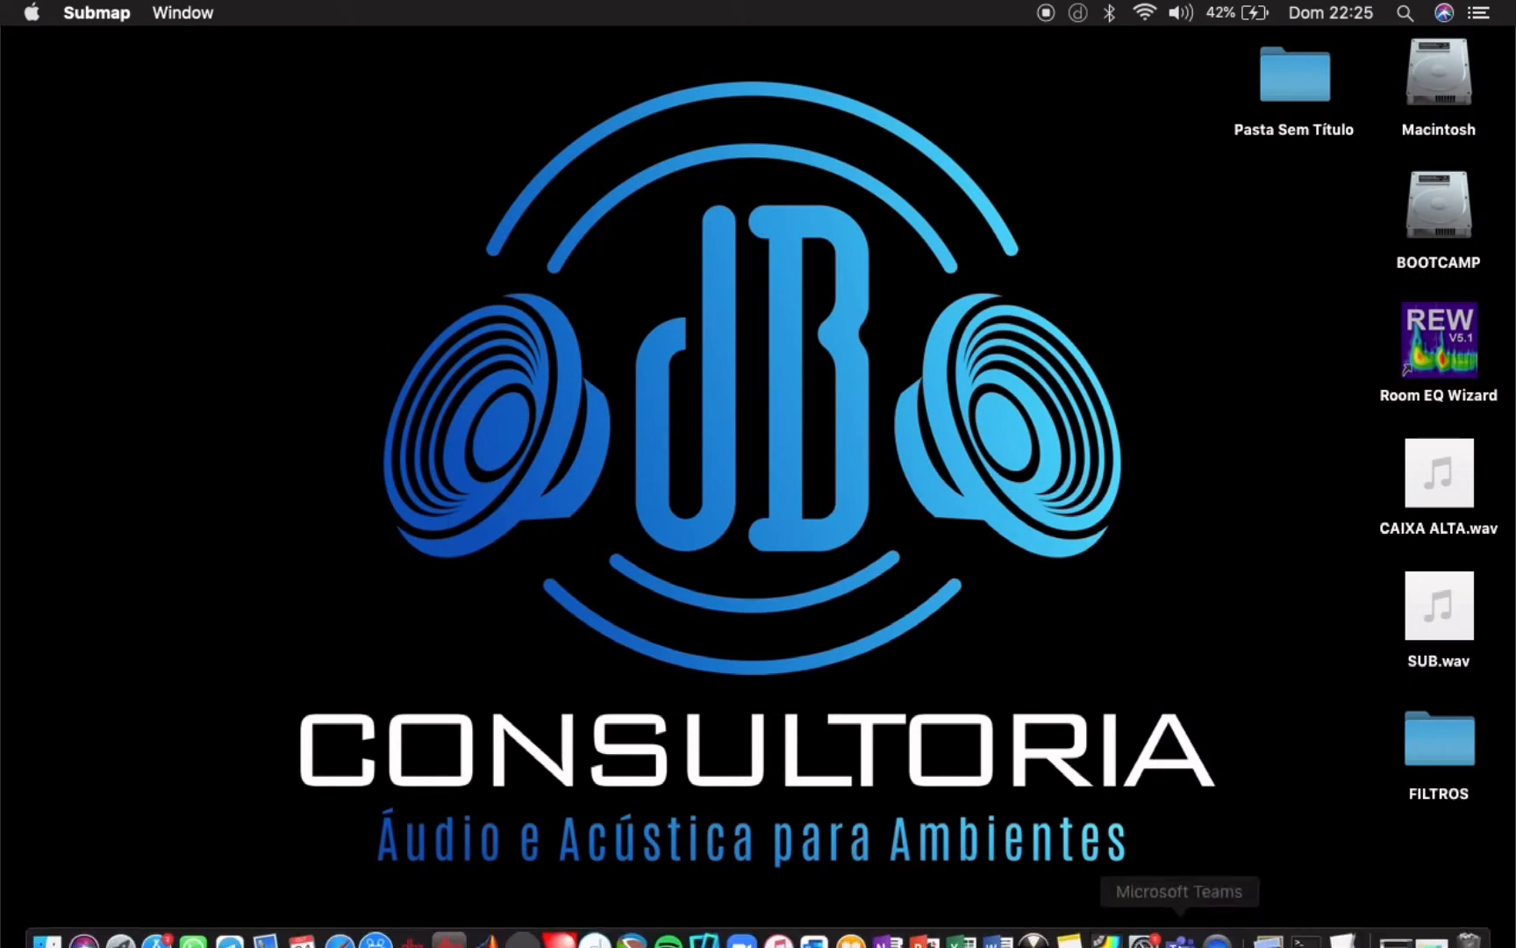
pyautogui.click(1395, 932)
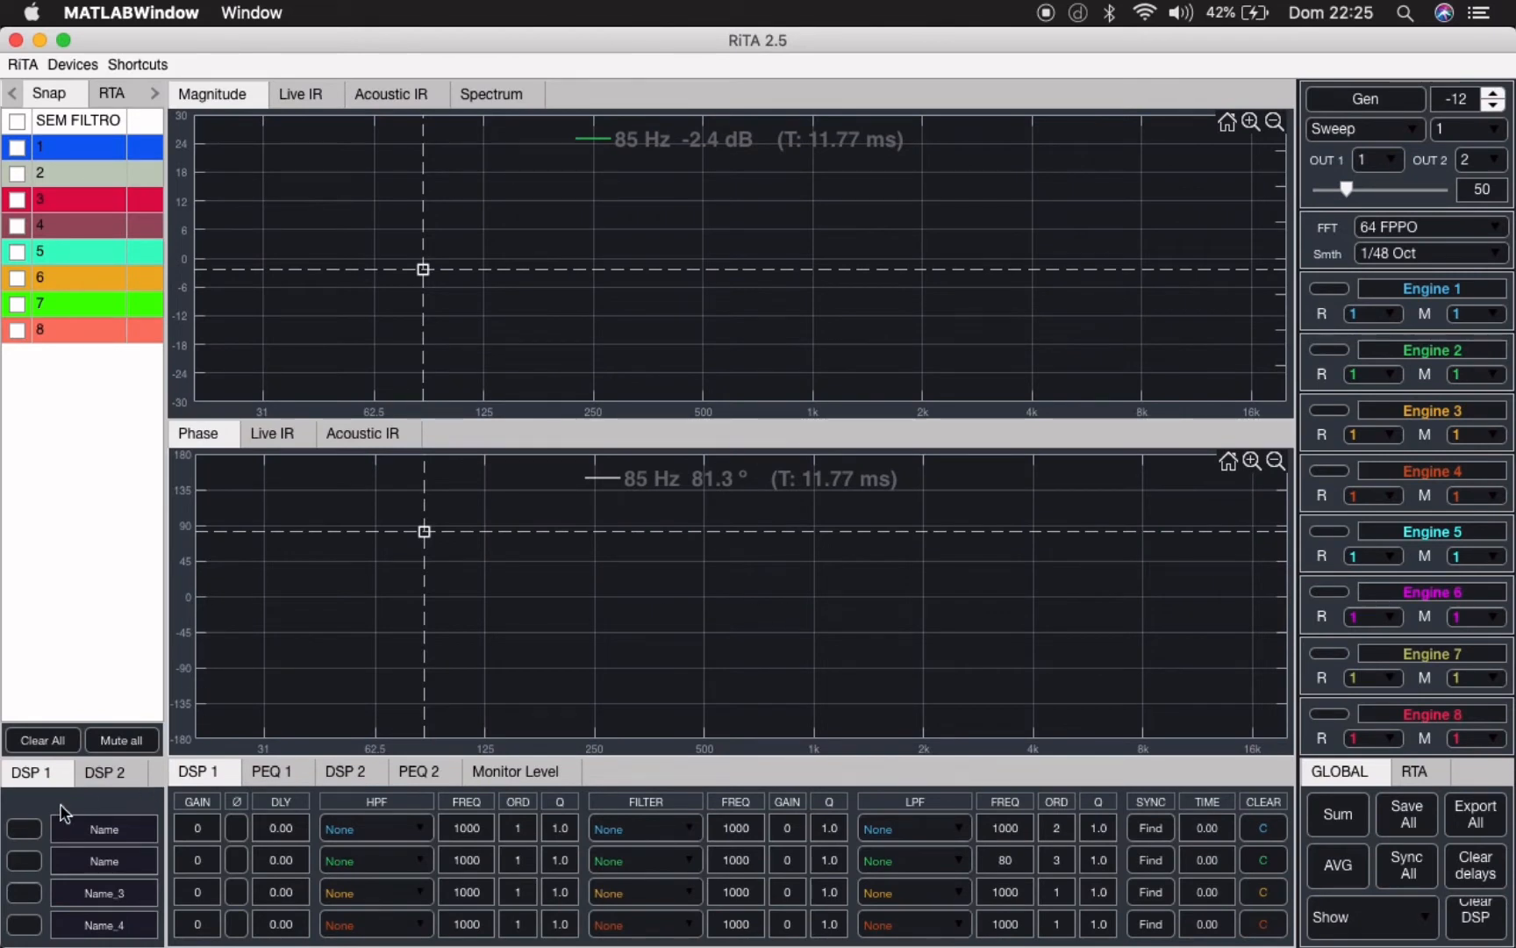
# - Load CAIXA ALTA.wav from the Desktop into the first DSP 1 channel
pyautogui.click(24, 828)
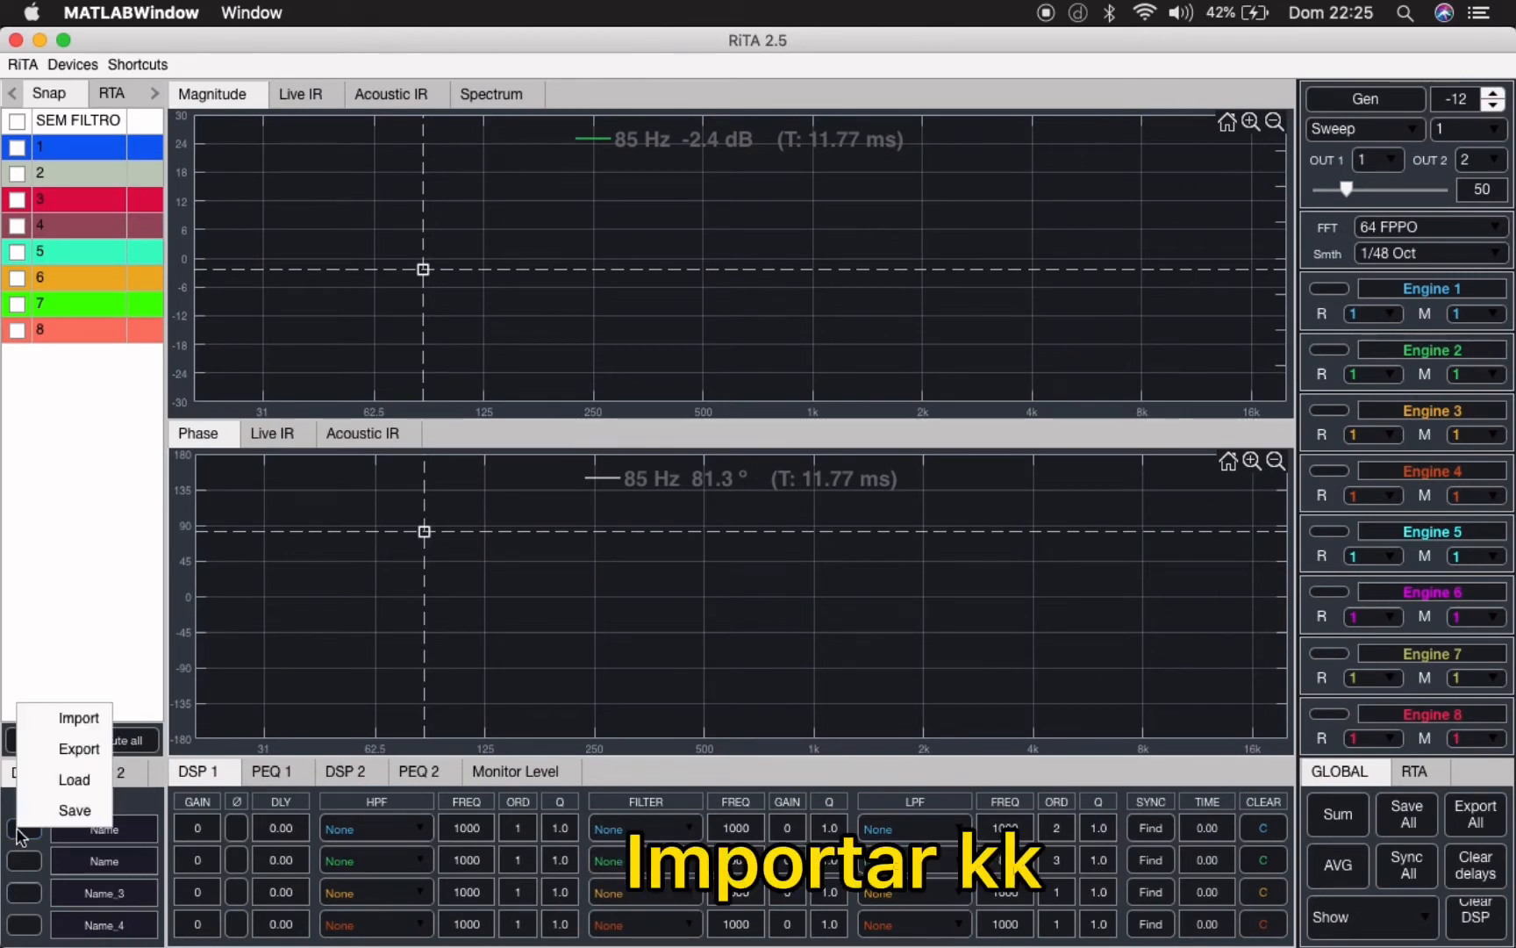
pyautogui.click(72, 788)
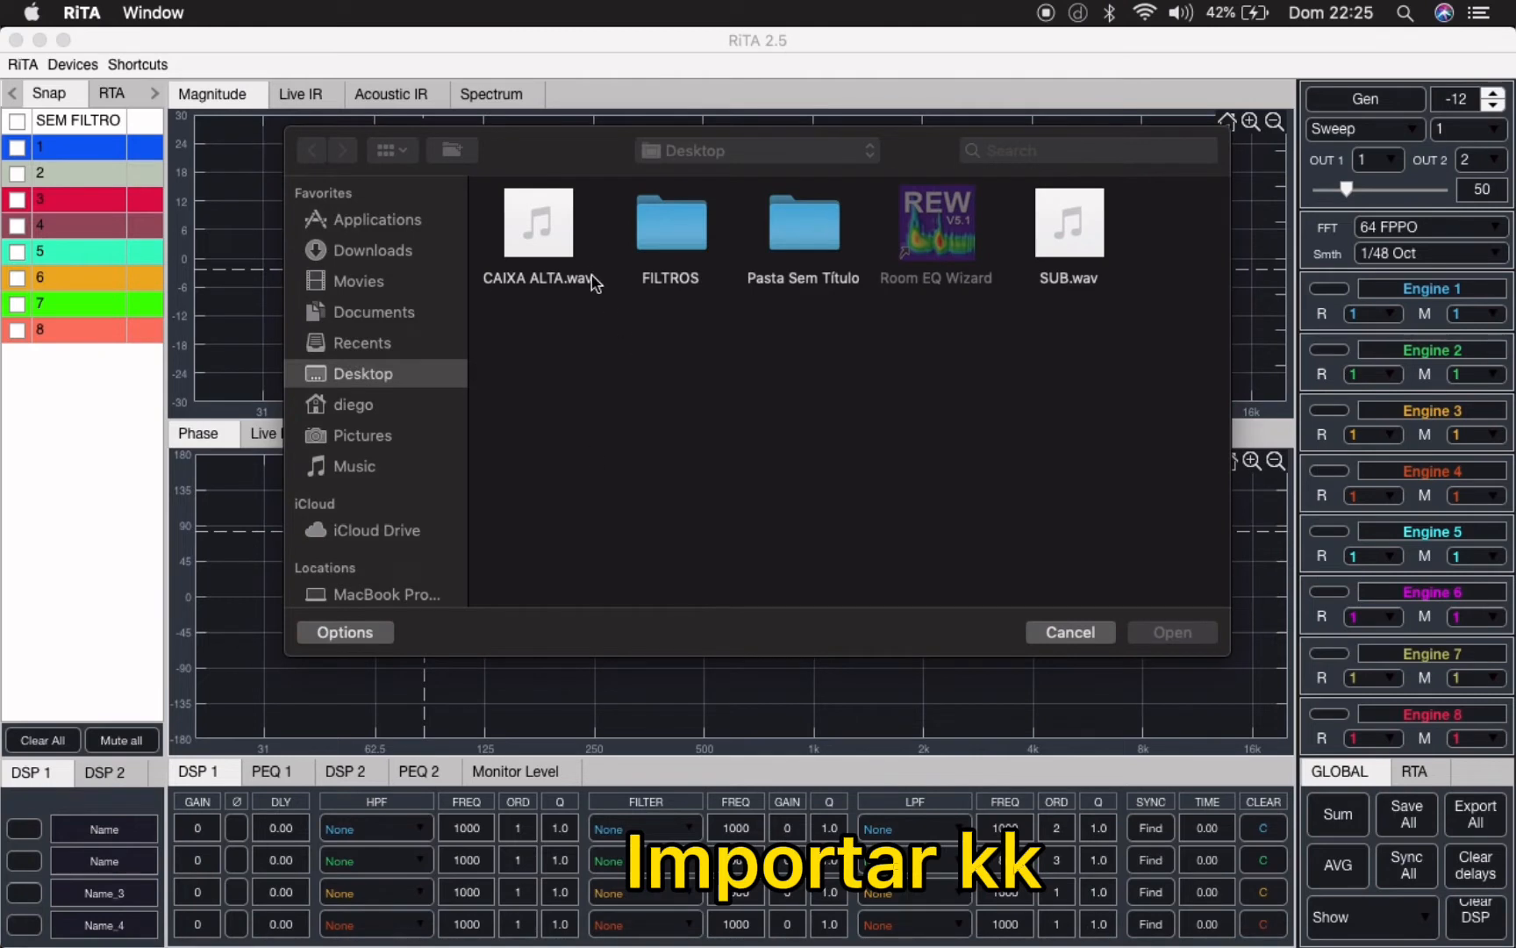
pyautogui.click(534, 213)
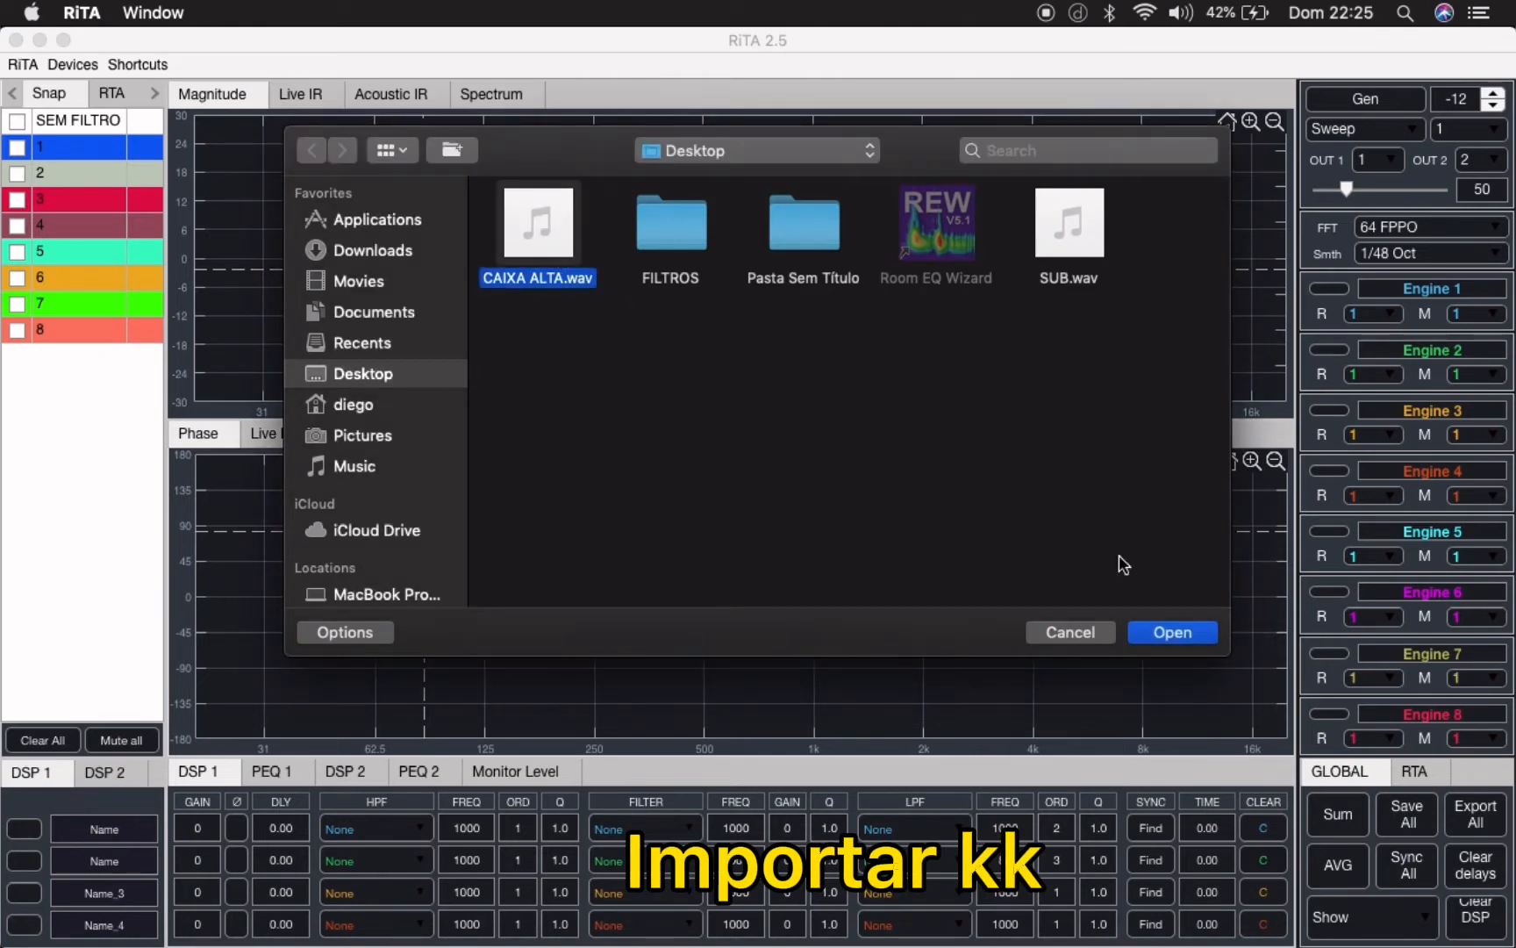
pyautogui.click(1163, 632)
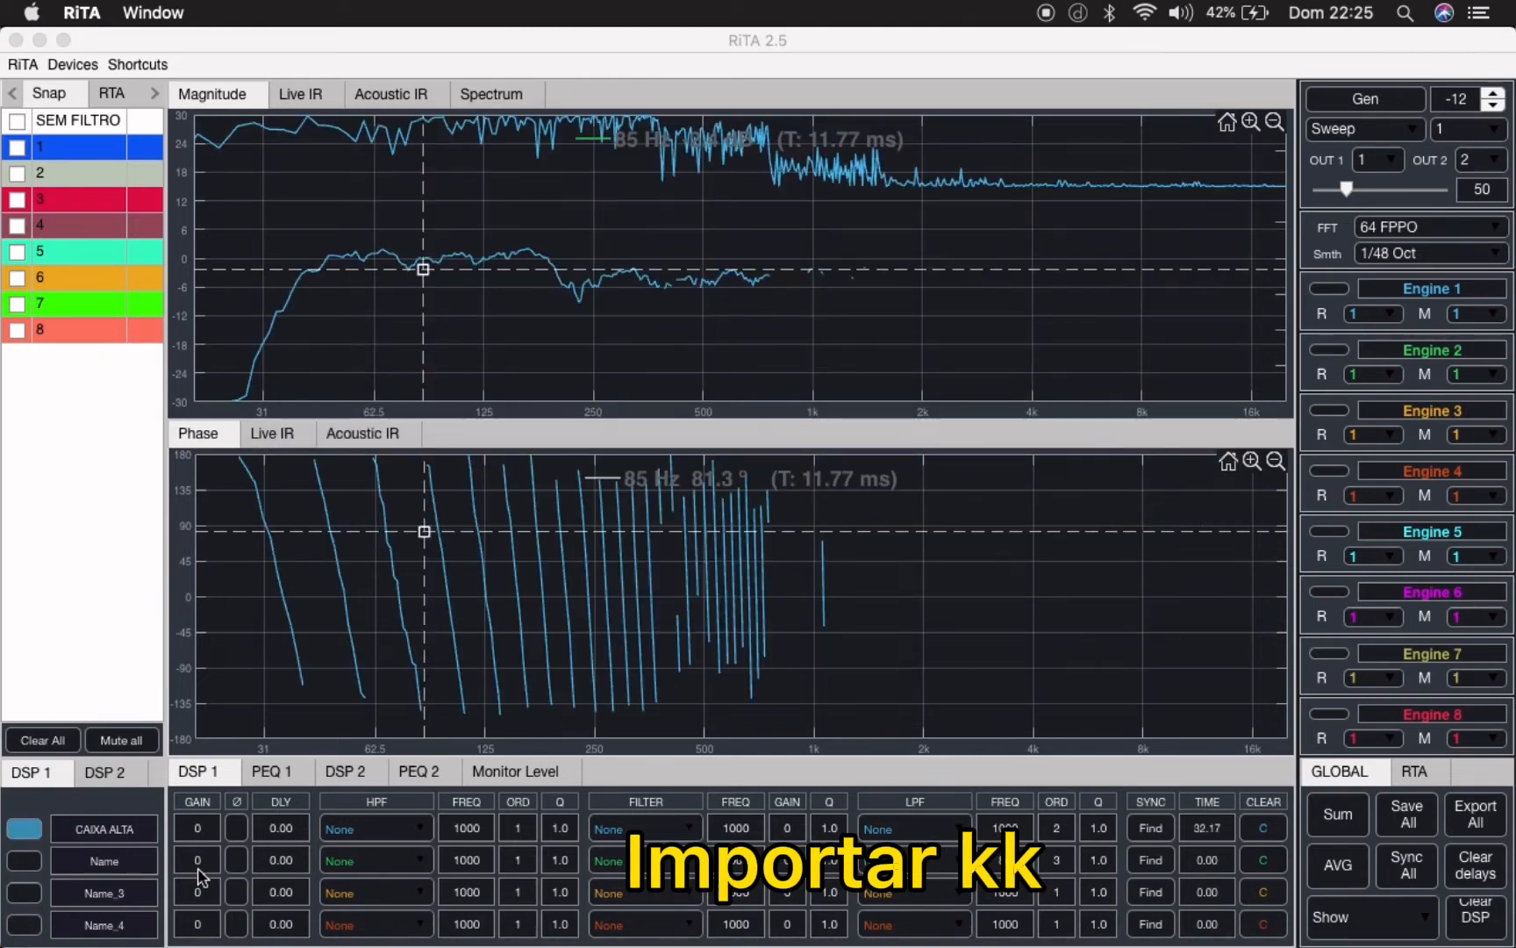
# - Load SUB.wav into the second DSP 1 channel and synchronise the measurements to the CAIXA ALTA channel's arrival time
pyautogui.click(24, 861)
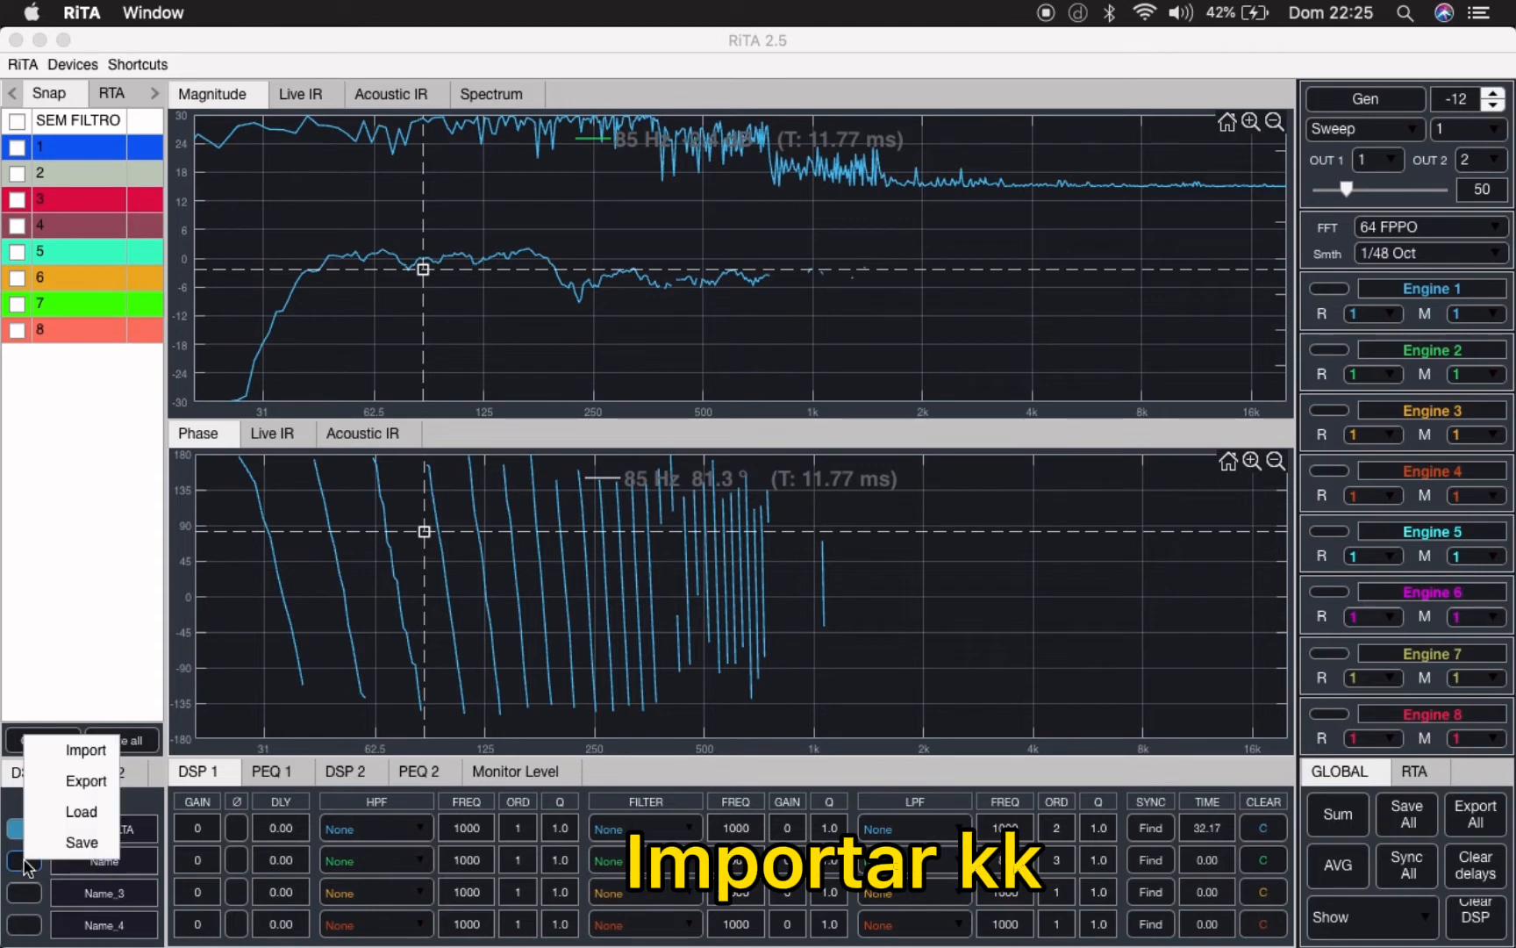
pyautogui.click(84, 814)
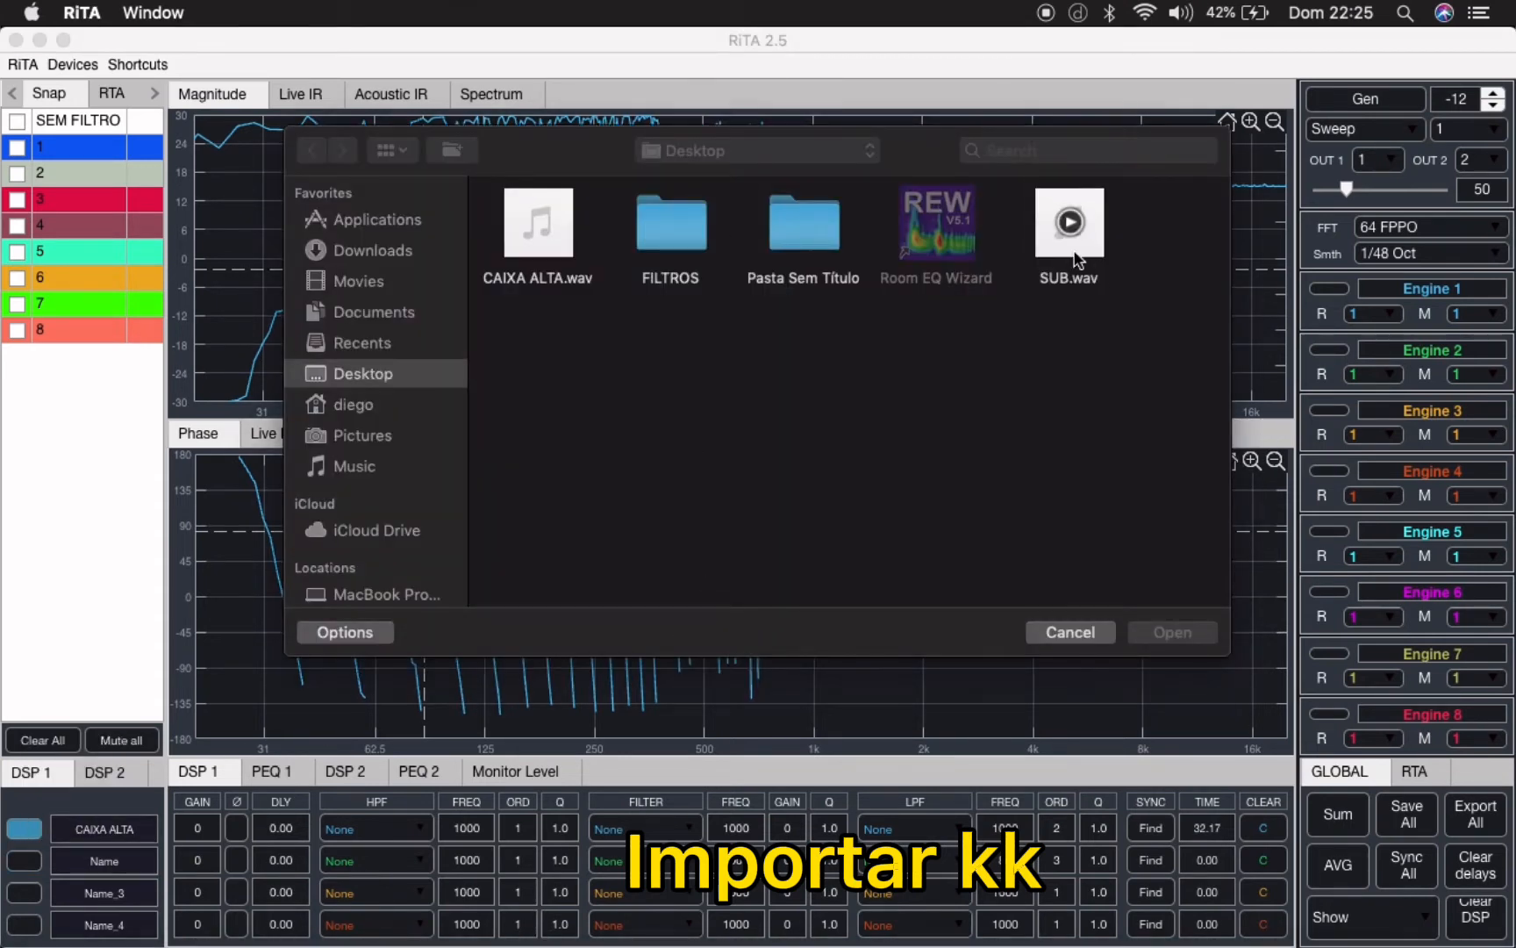
pyautogui.click(1069, 222)
pyautogui.click(1171, 632)
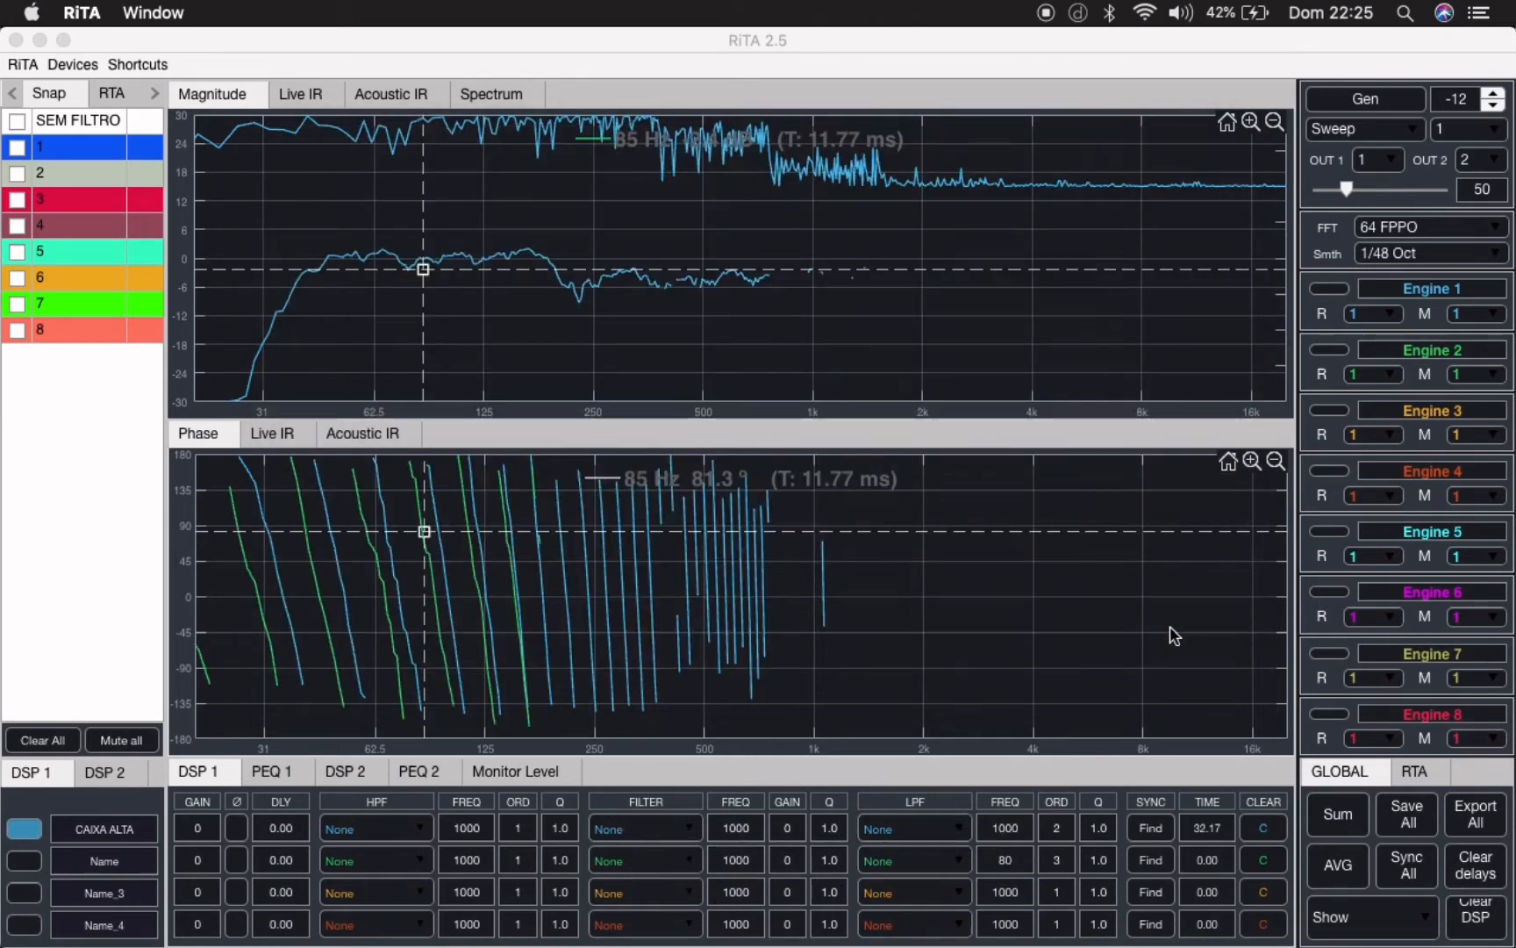
pyautogui.click(1152, 838)
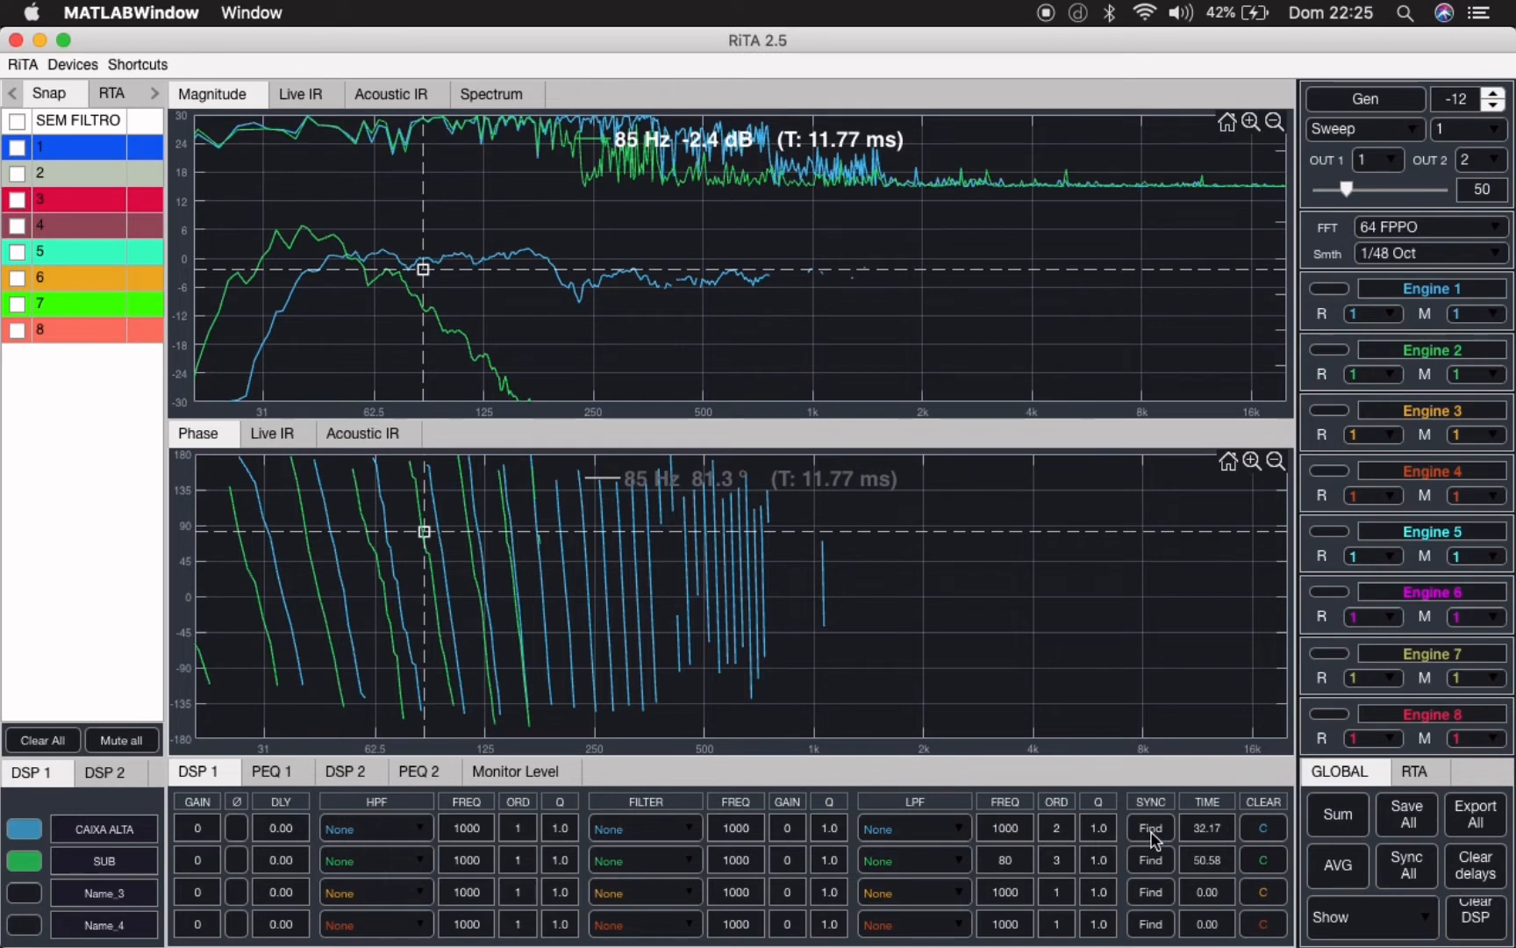
pyautogui.click(1152, 833)
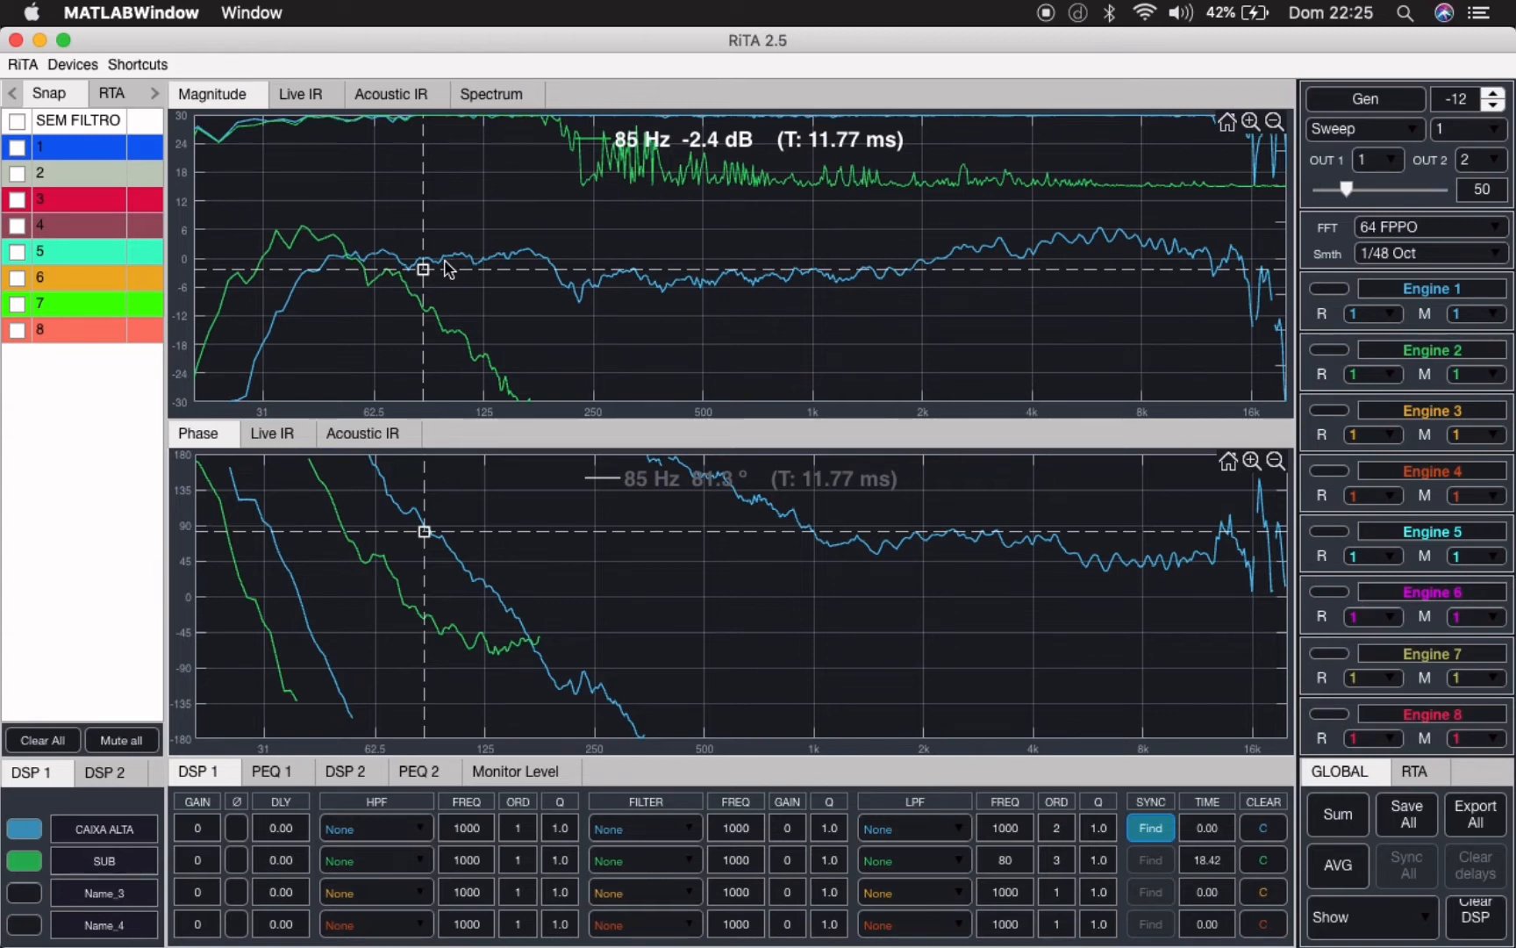
# - Place the magnitude cursor where the SUB and CAIXA ALTA curves cross to read the crossover frequency
pyautogui.click(362, 263)
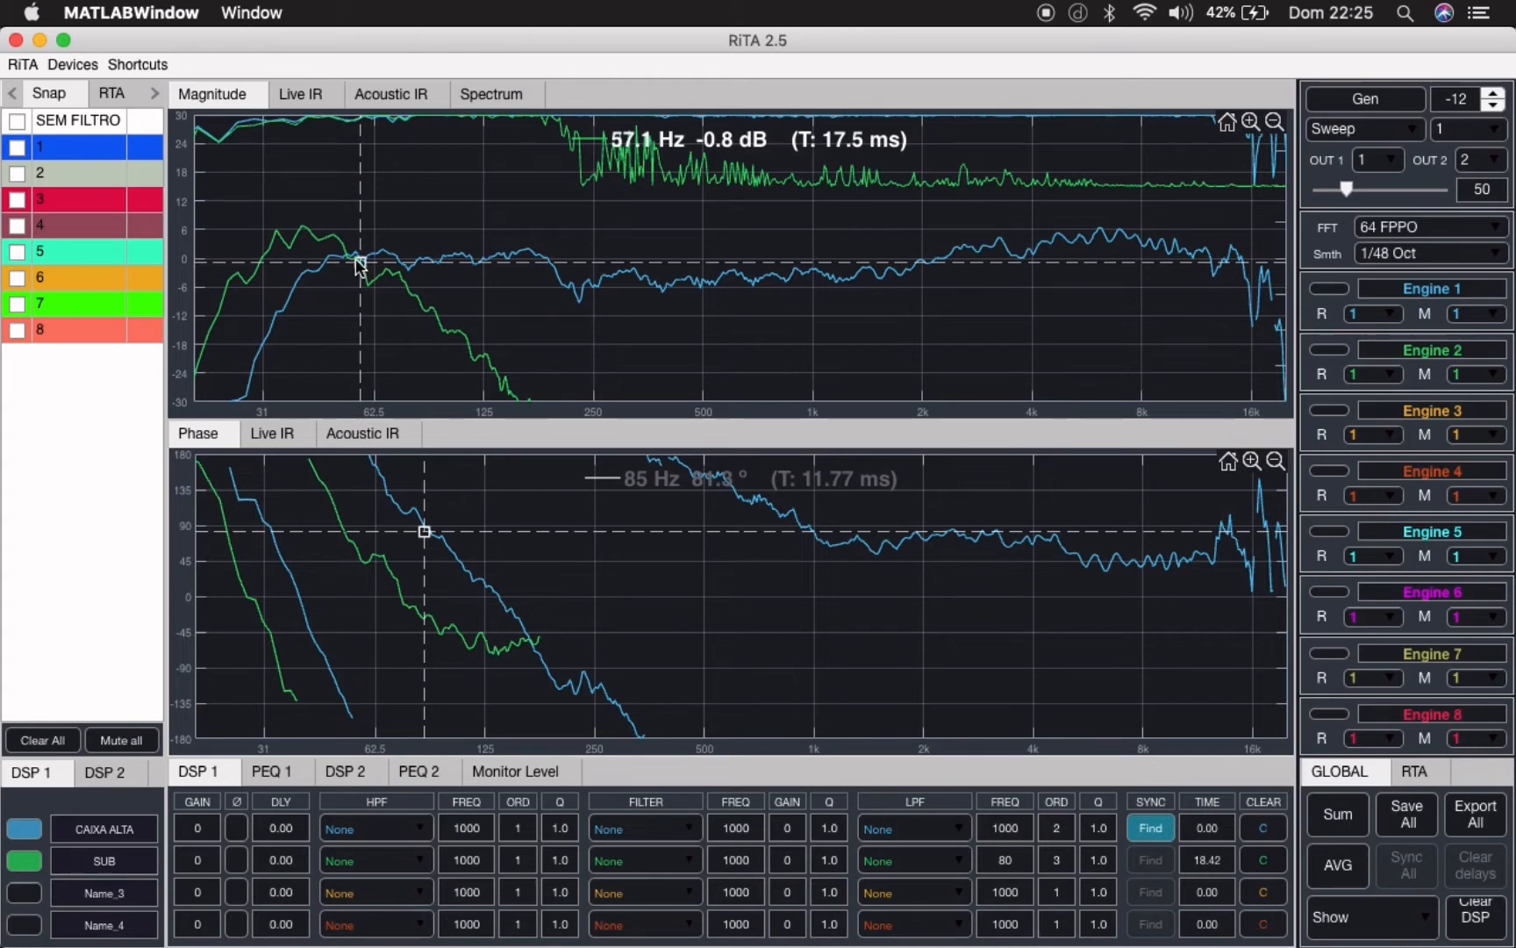
pyautogui.click(354, 254)
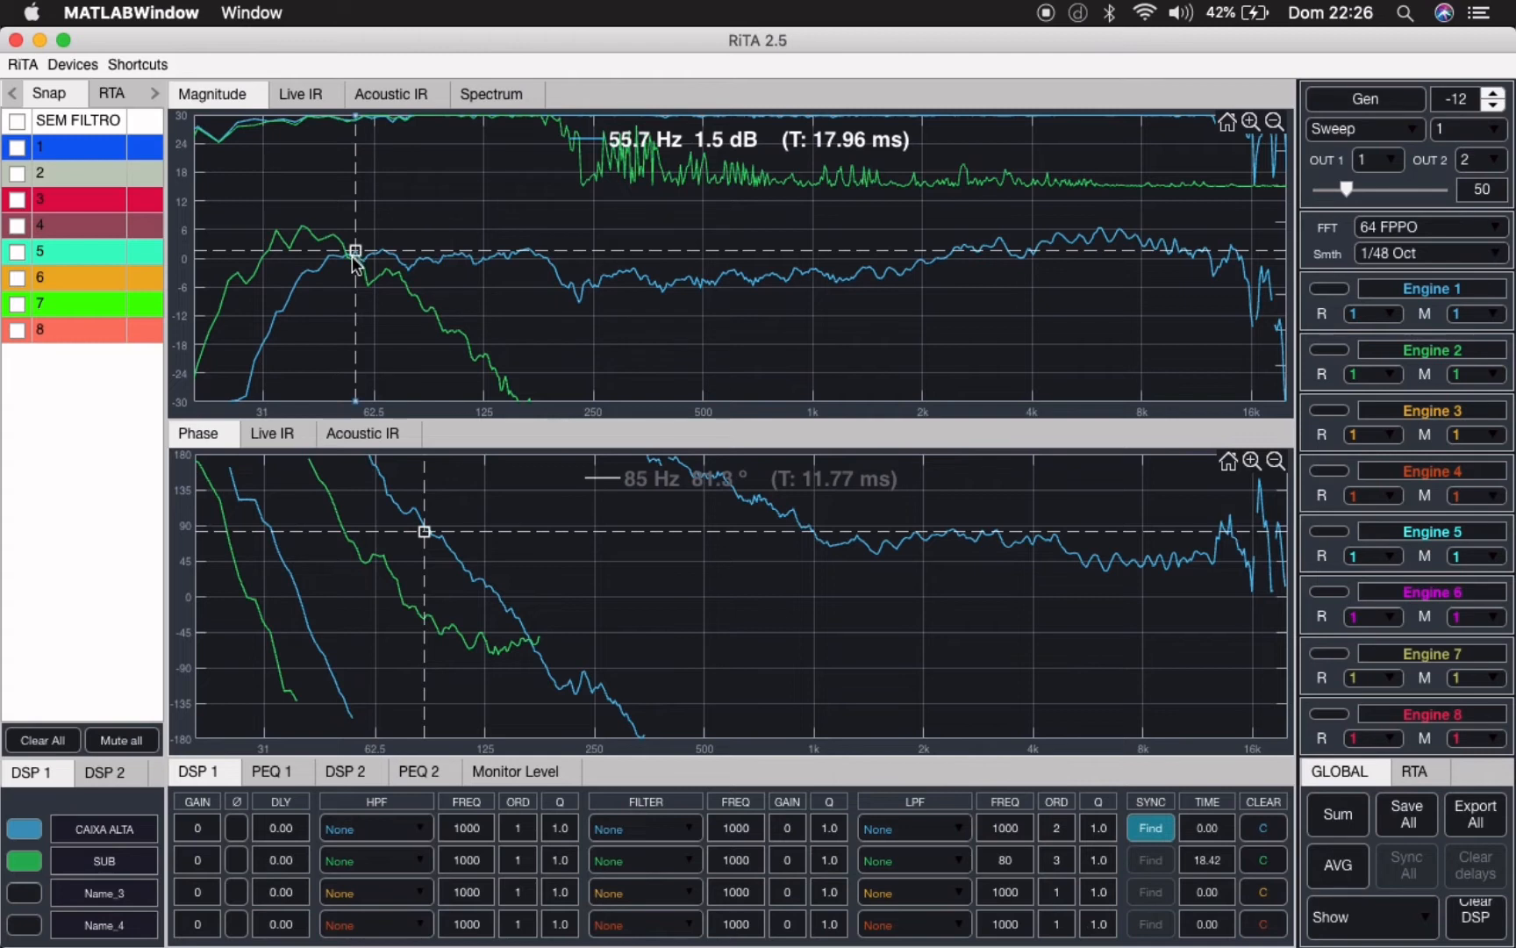
pyautogui.click(351, 259)
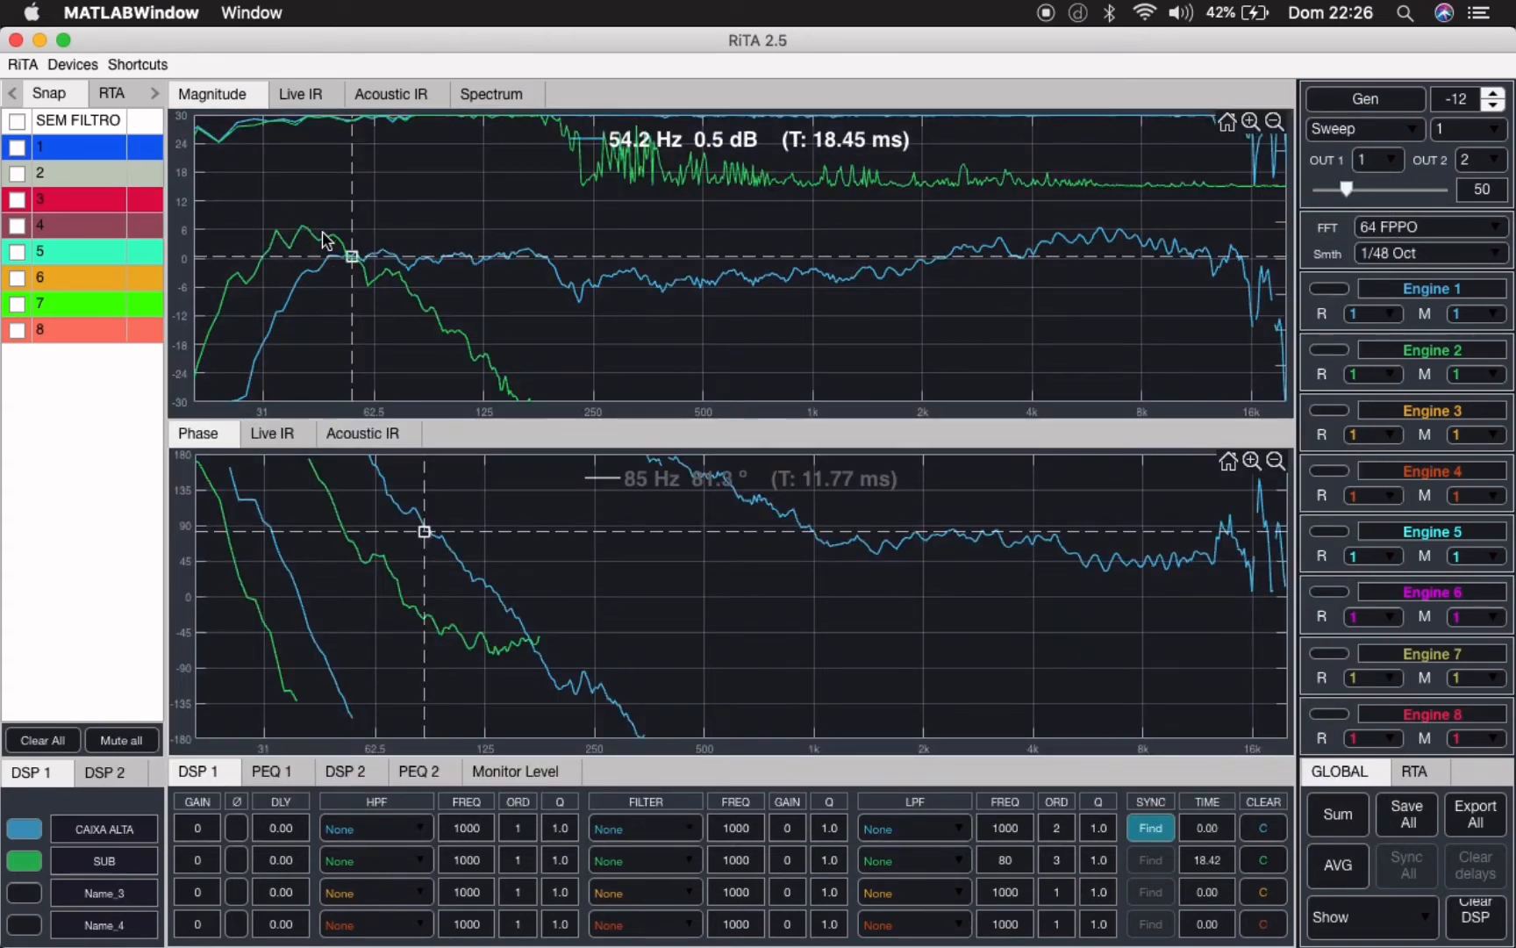
# - Set the SUB channel's gain to 6 in DSP 1
pyautogui.click(205, 853)
pyautogui.press('BackSpace')
pyautogui.write('6')
pyautogui.press('Return')
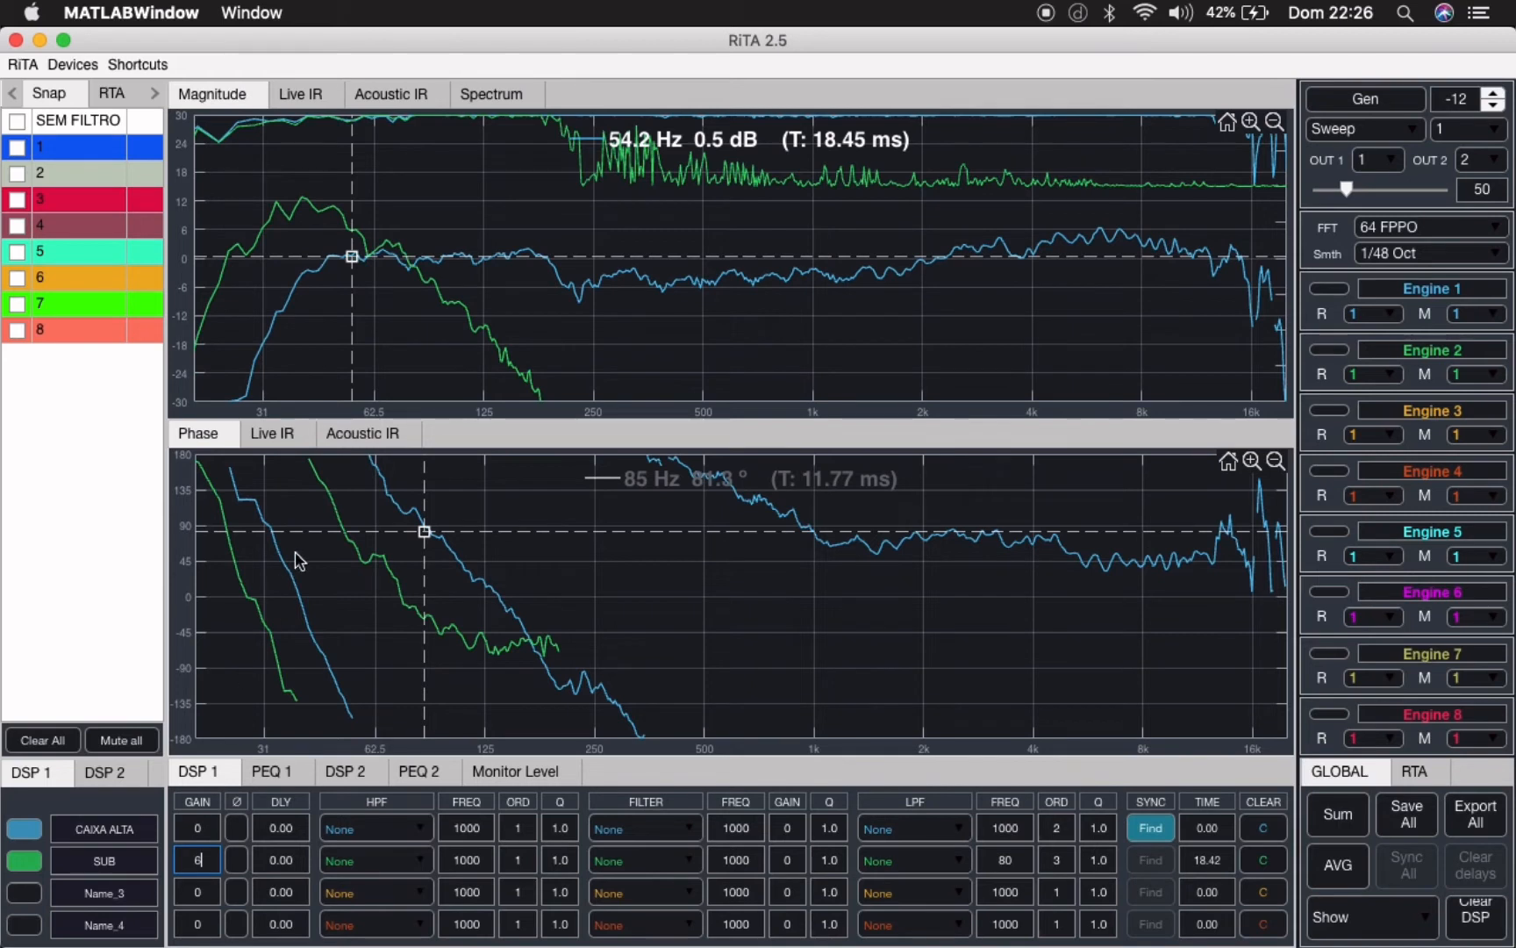
# - Move the magnitude cursor along the region where the SUB and CAIXA ALTA curves cross to read the crossover frequency with the raised gain
pyautogui.click(410, 267)
pyautogui.moveTo(429, 263)
pyautogui.mouseDown()
pyautogui.moveTo(397, 261)
pyautogui.moveTo(425, 267)
pyautogui.mouseUp()
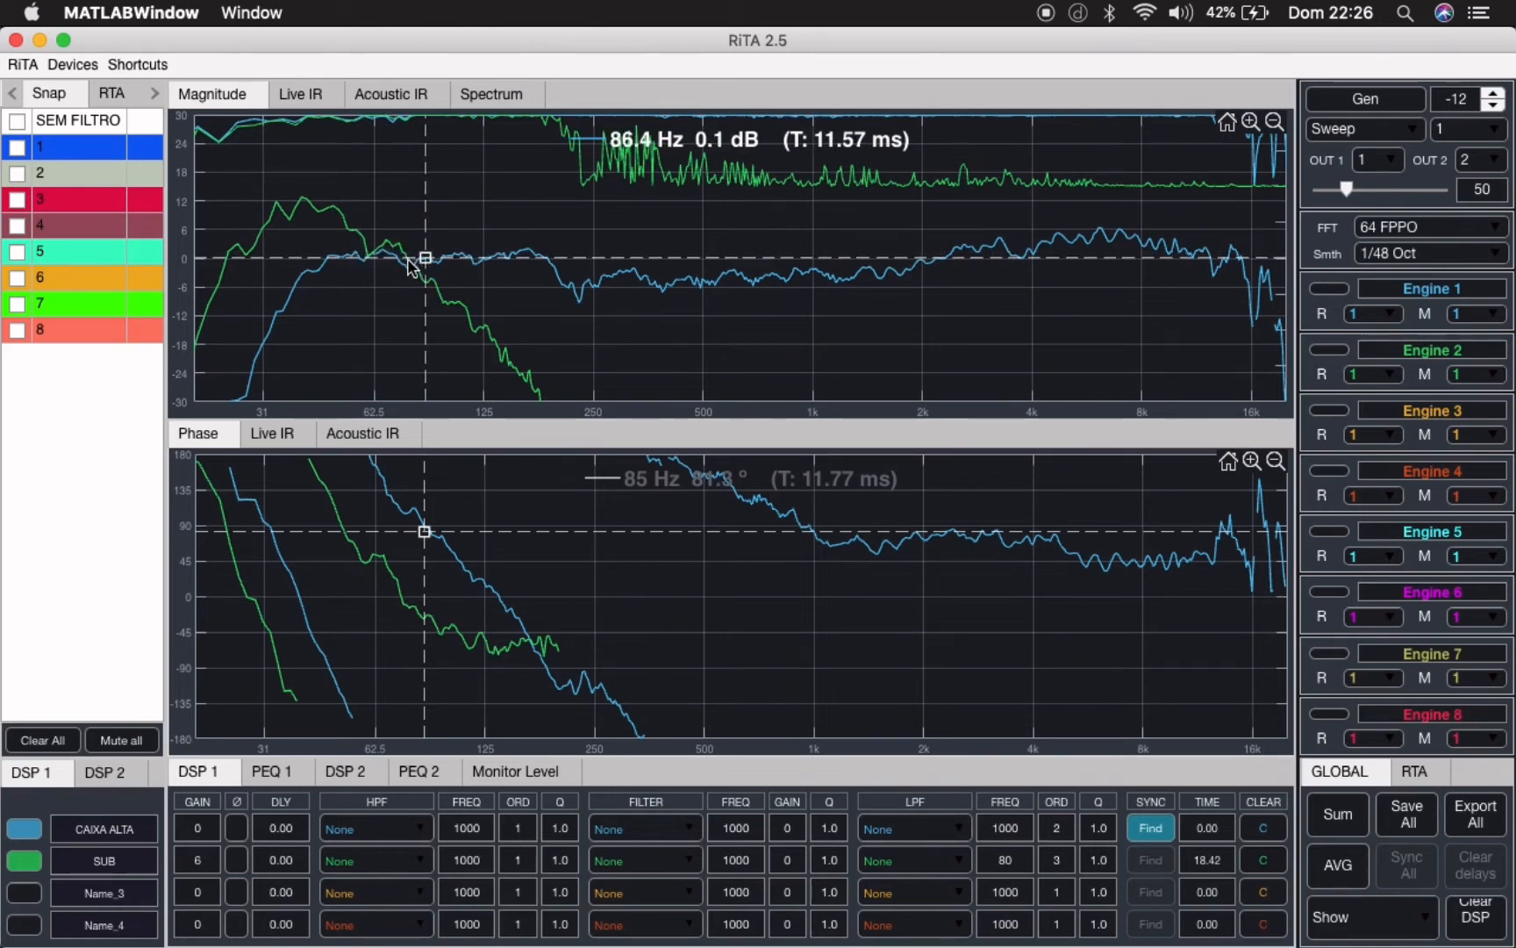
pyautogui.click(409, 264)
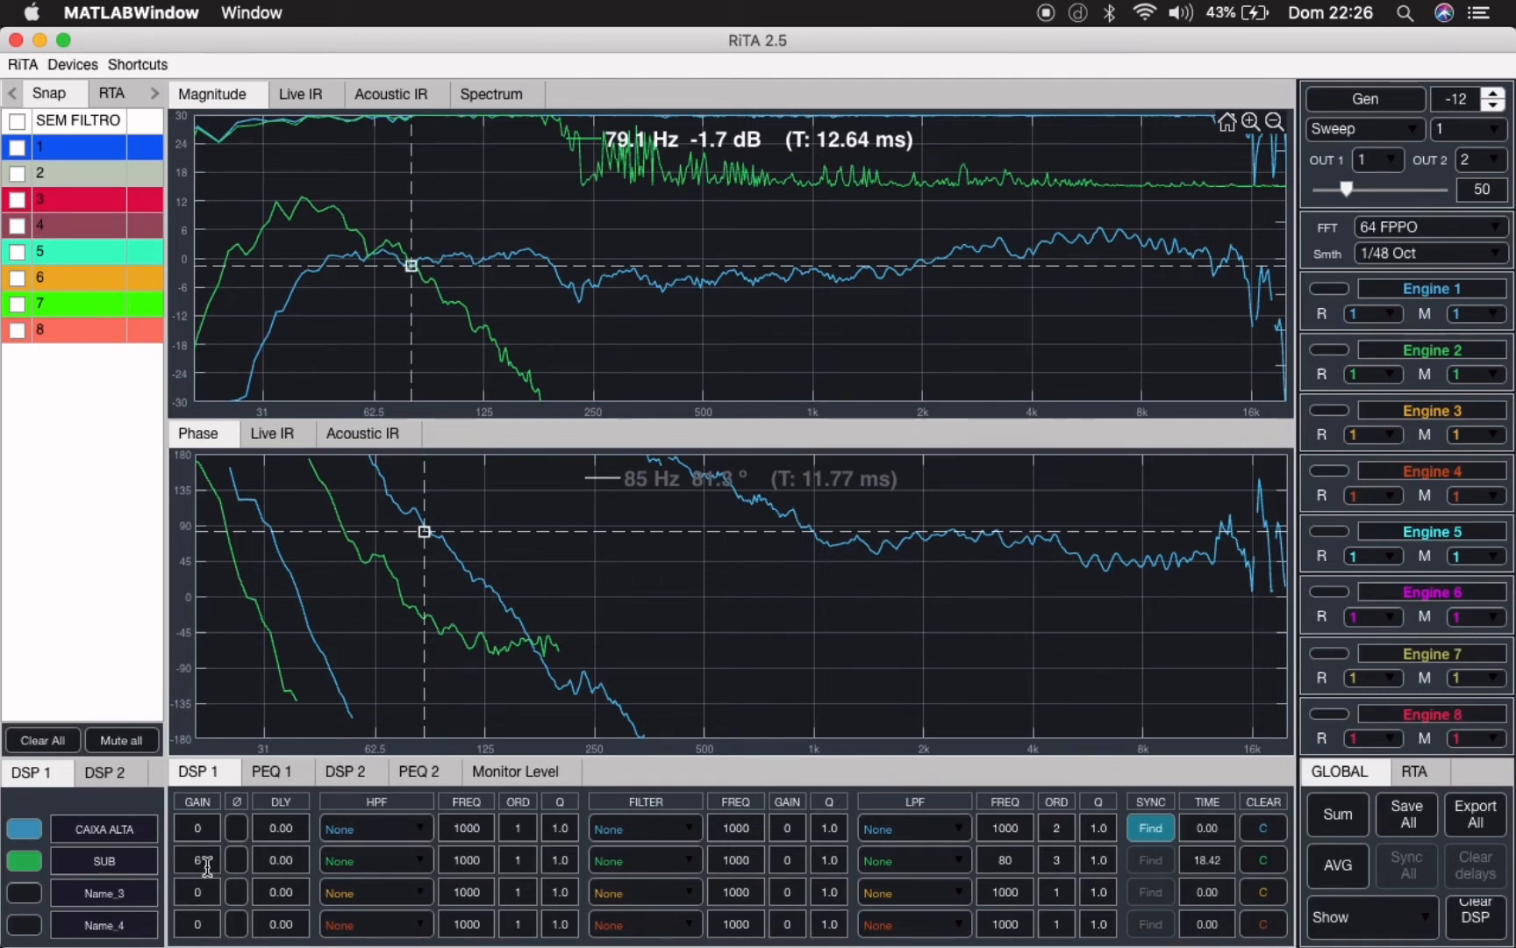
# - Set the SUB channel's gain to 0 and place the magnitude cursor where its curve crosses CAIXA ALTA
pyautogui.press('BackSpace')
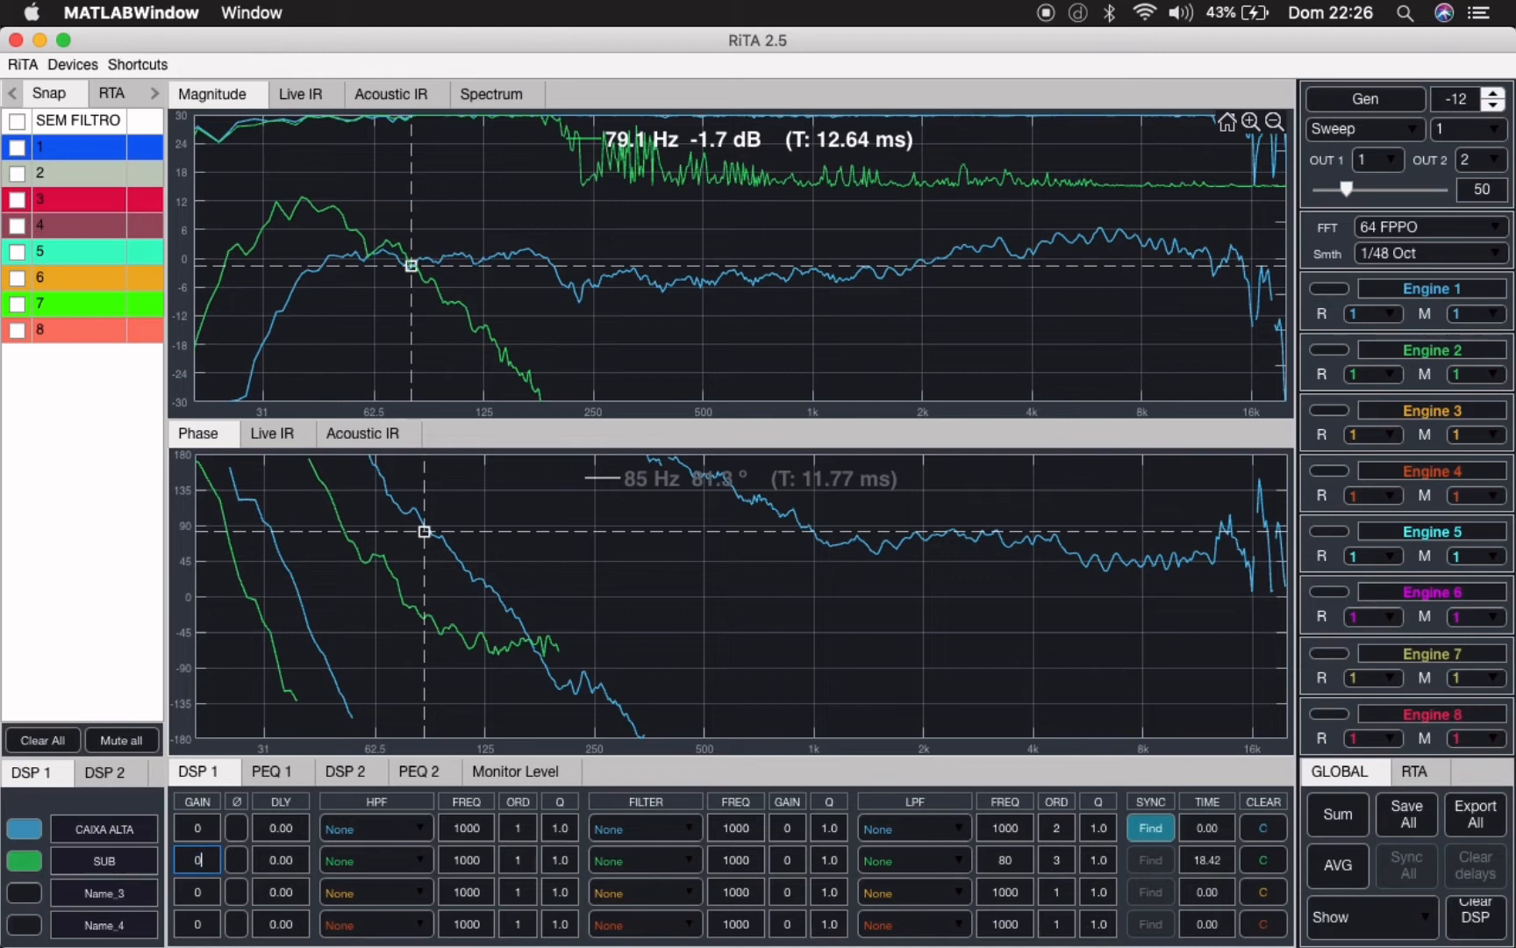
pyautogui.write('0')
pyautogui.press('Return')
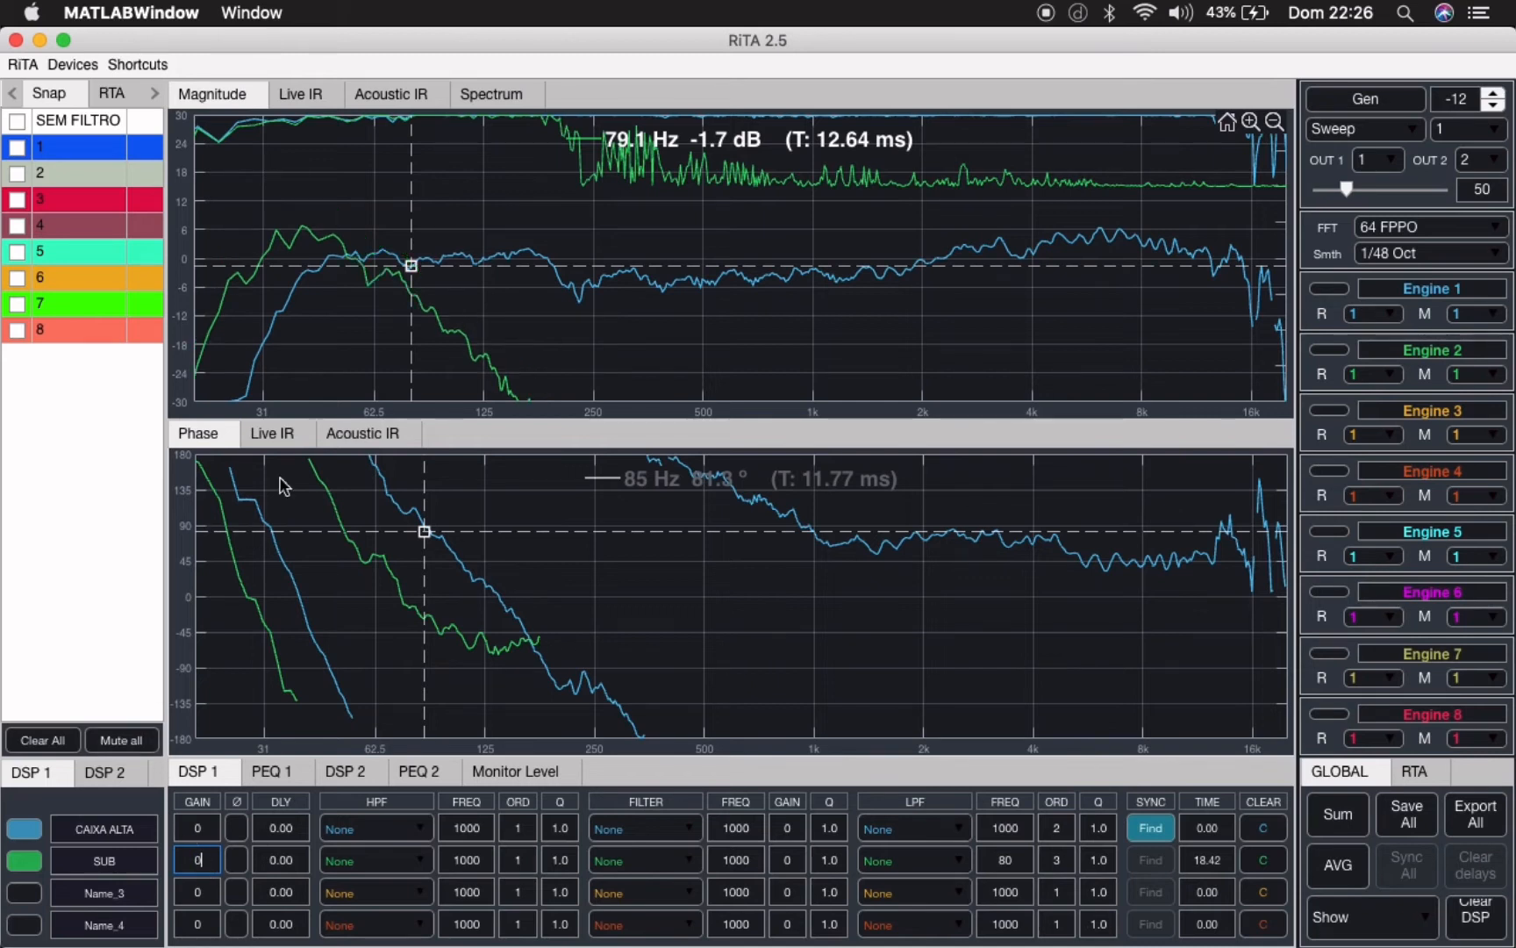
pyautogui.click(349, 259)
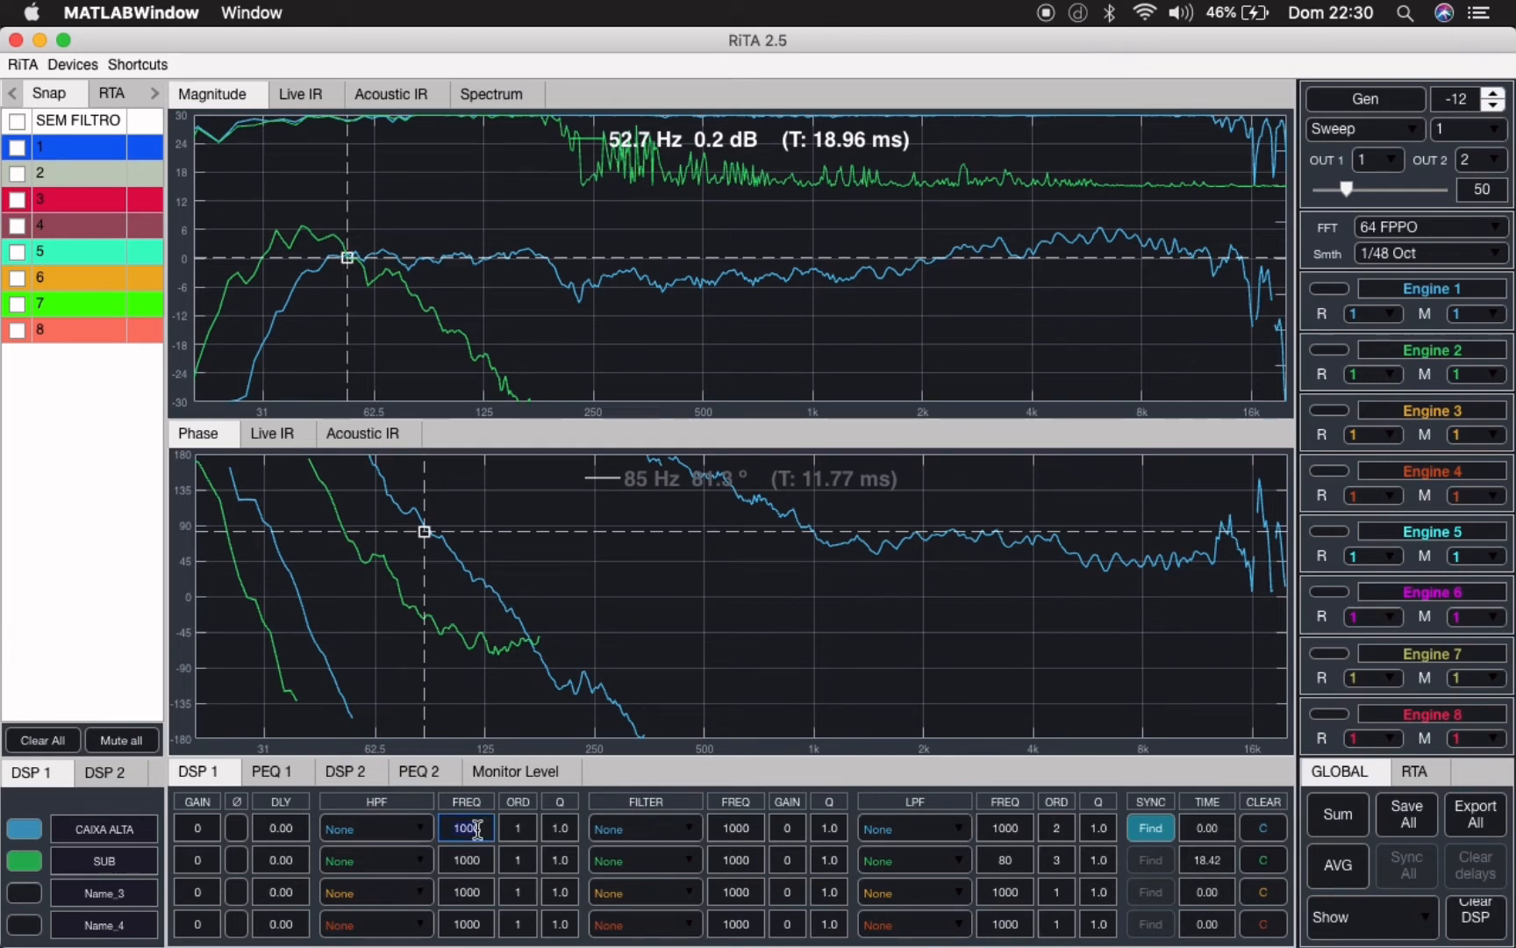
# - Apply a third-order Butterworth high-pass filter at 35 Hz to CAIXA ALTA and compare its phase with the polarity inverted and normal
pyautogui.write('35')
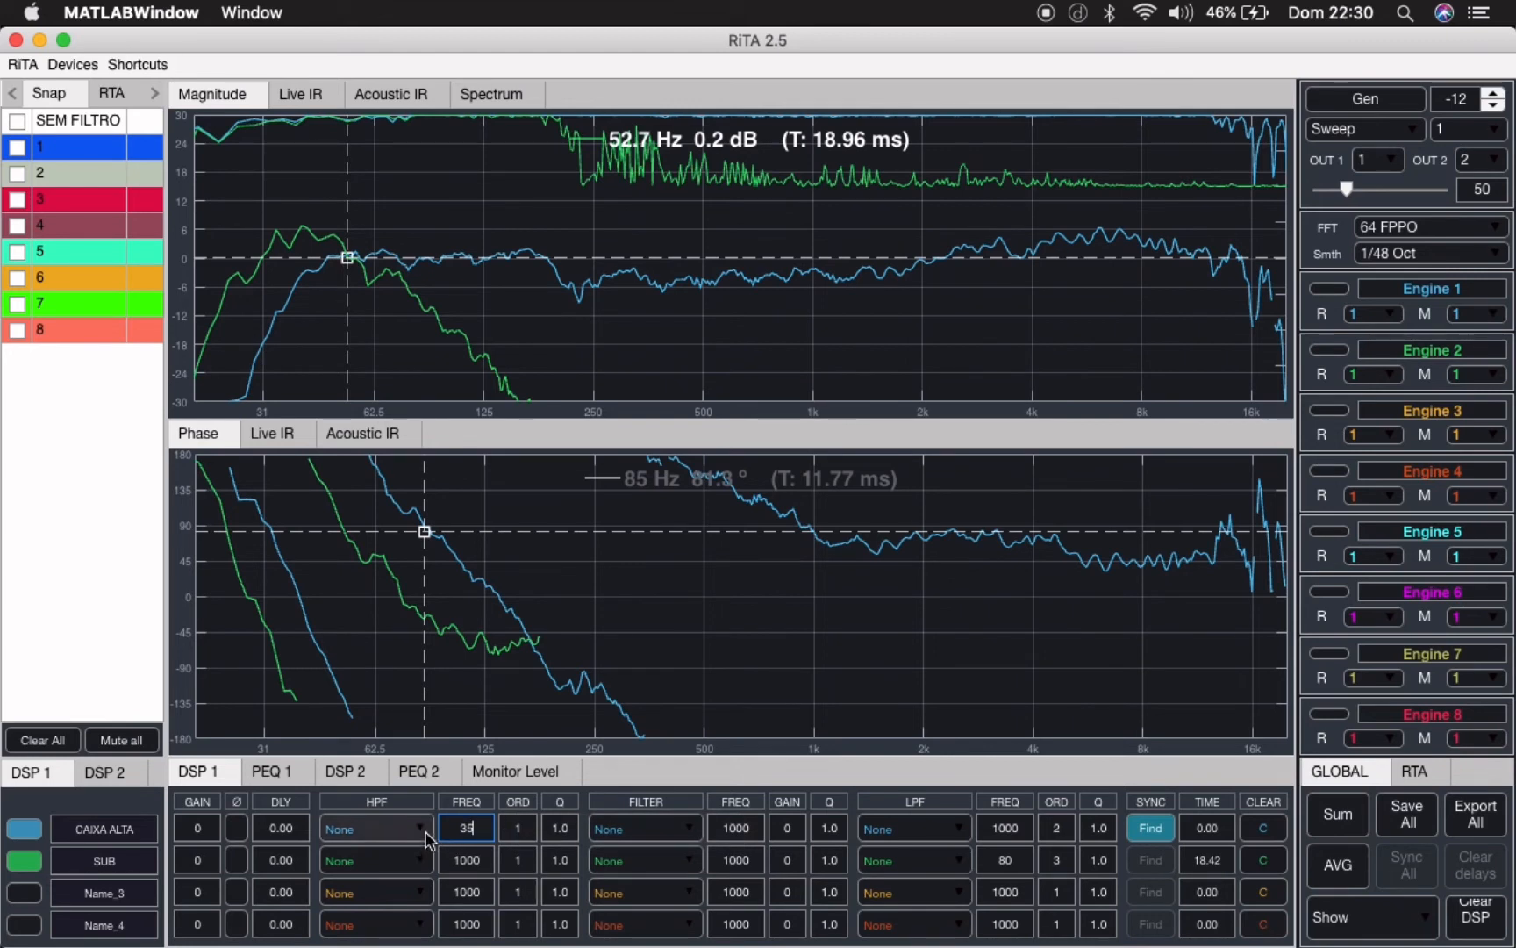
pyautogui.click(521, 830)
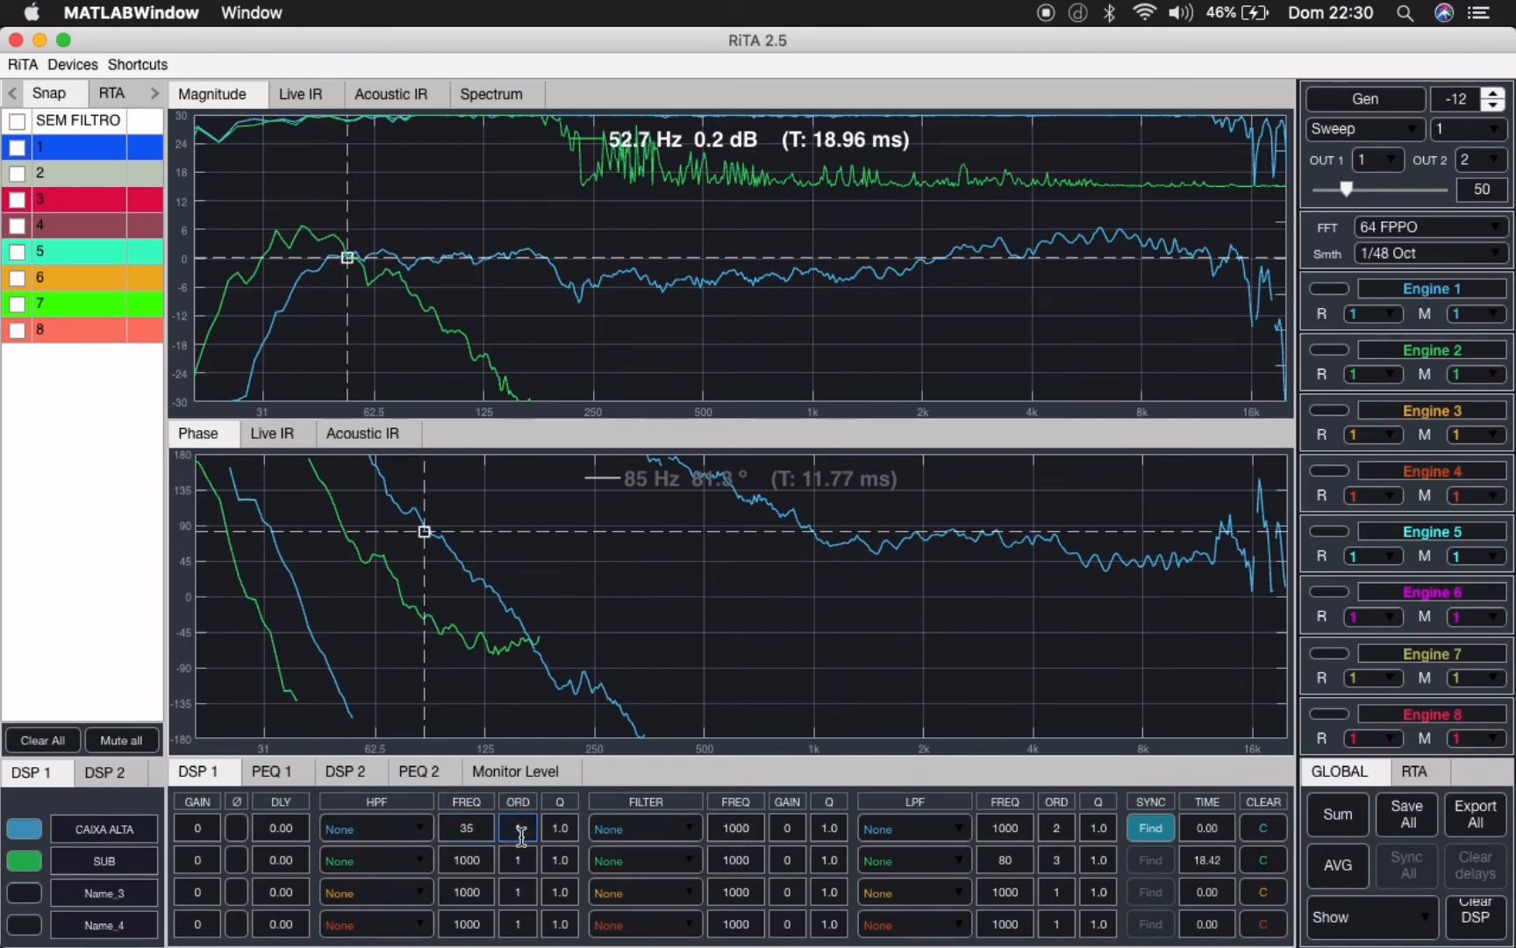
pyautogui.write('3')
pyautogui.click(419, 829)
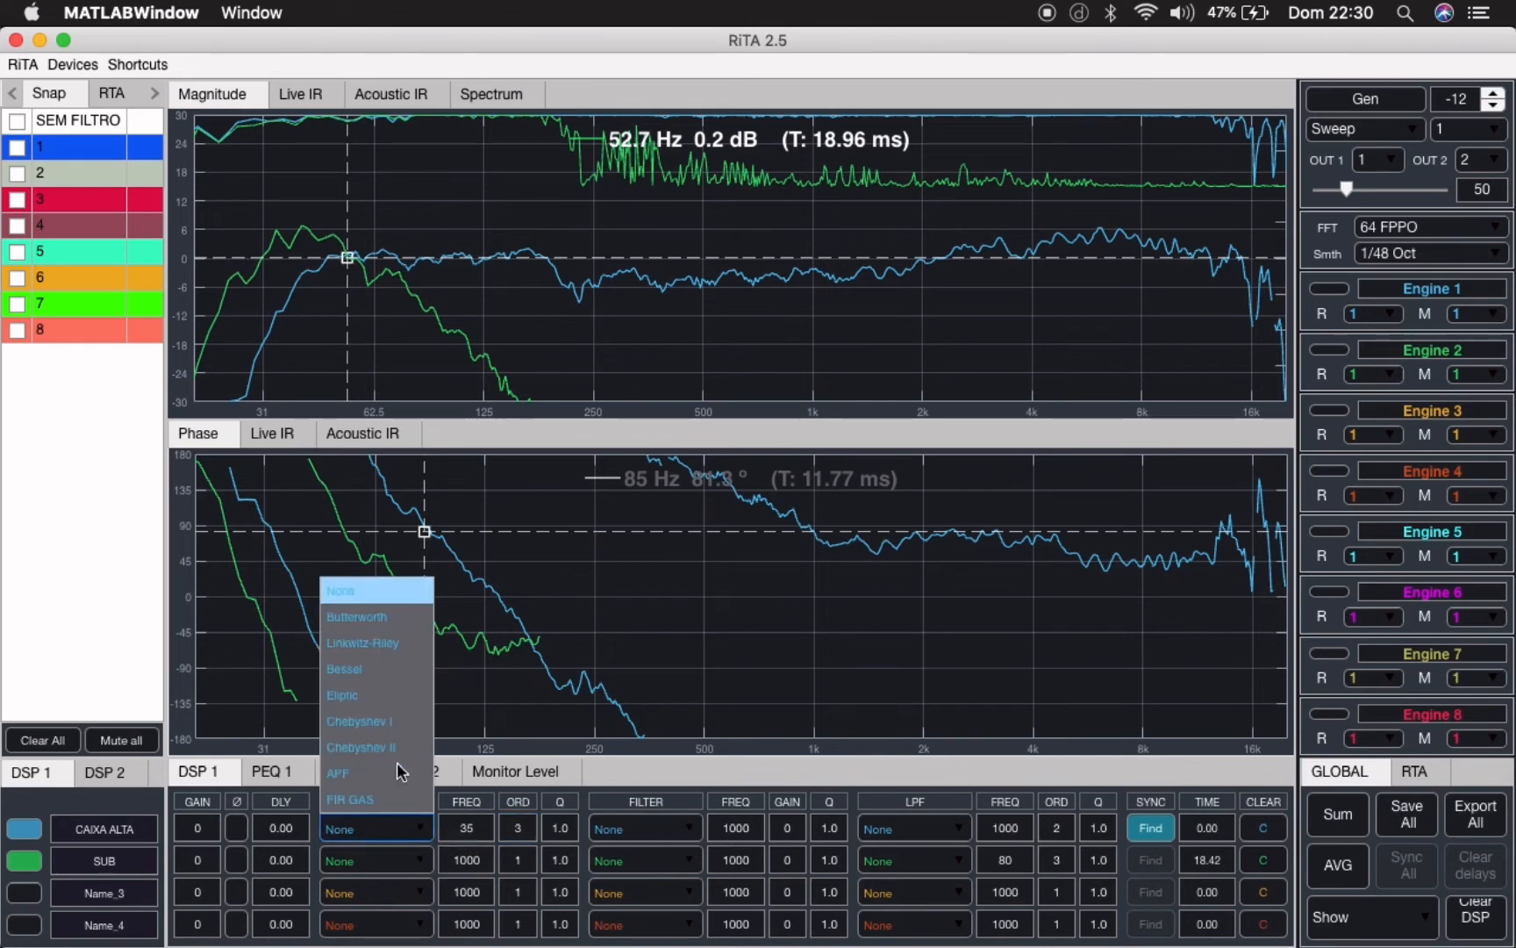
pyautogui.click(386, 619)
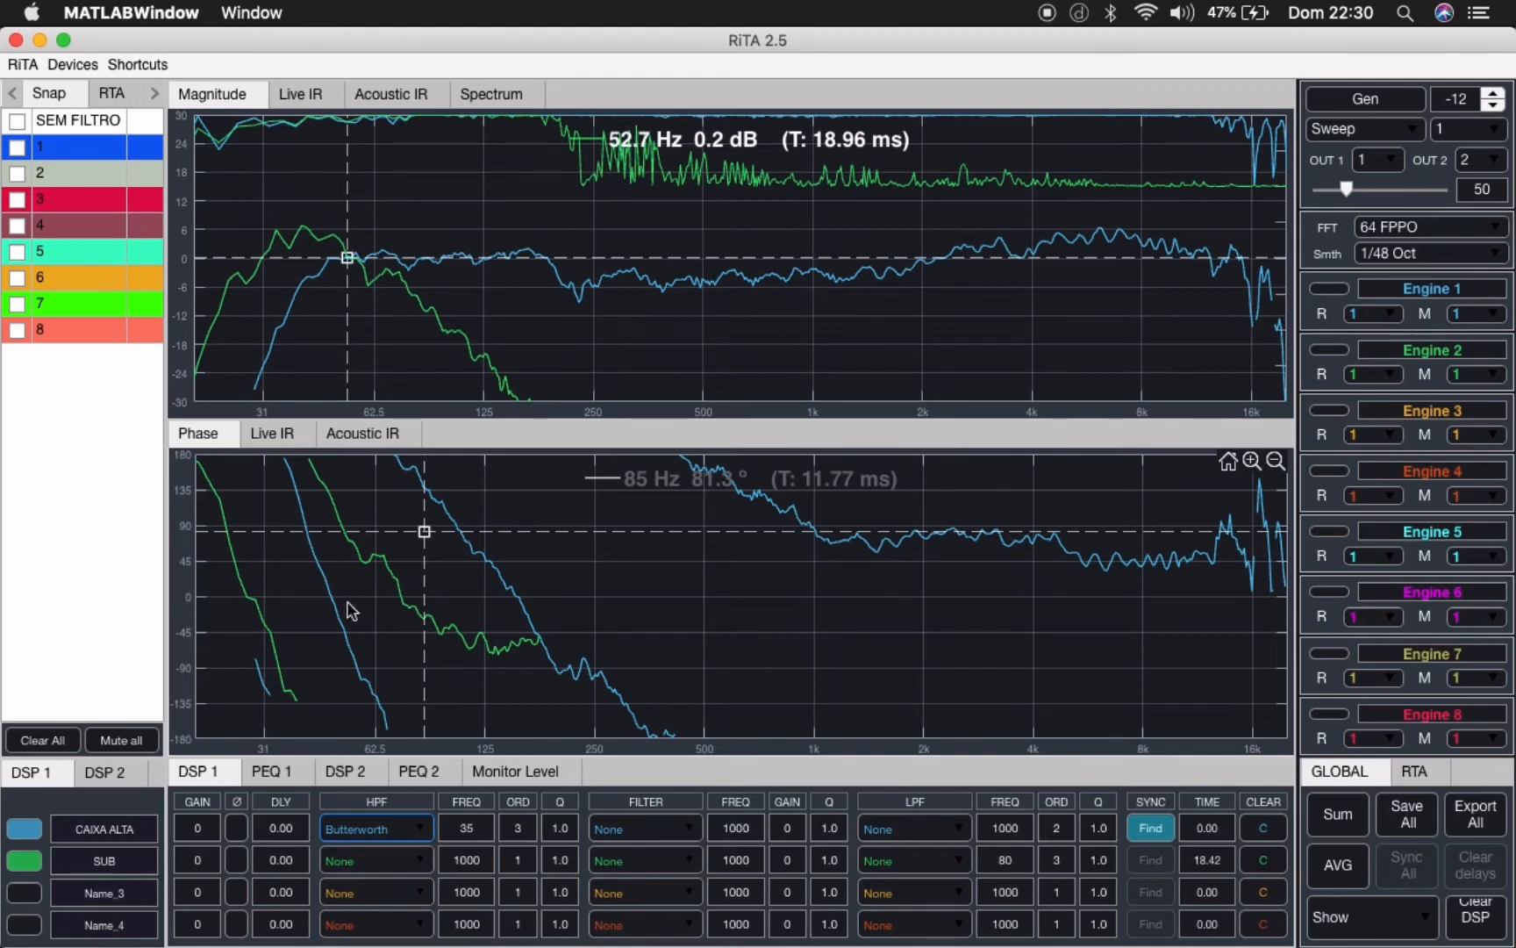
pyautogui.click(236, 829)
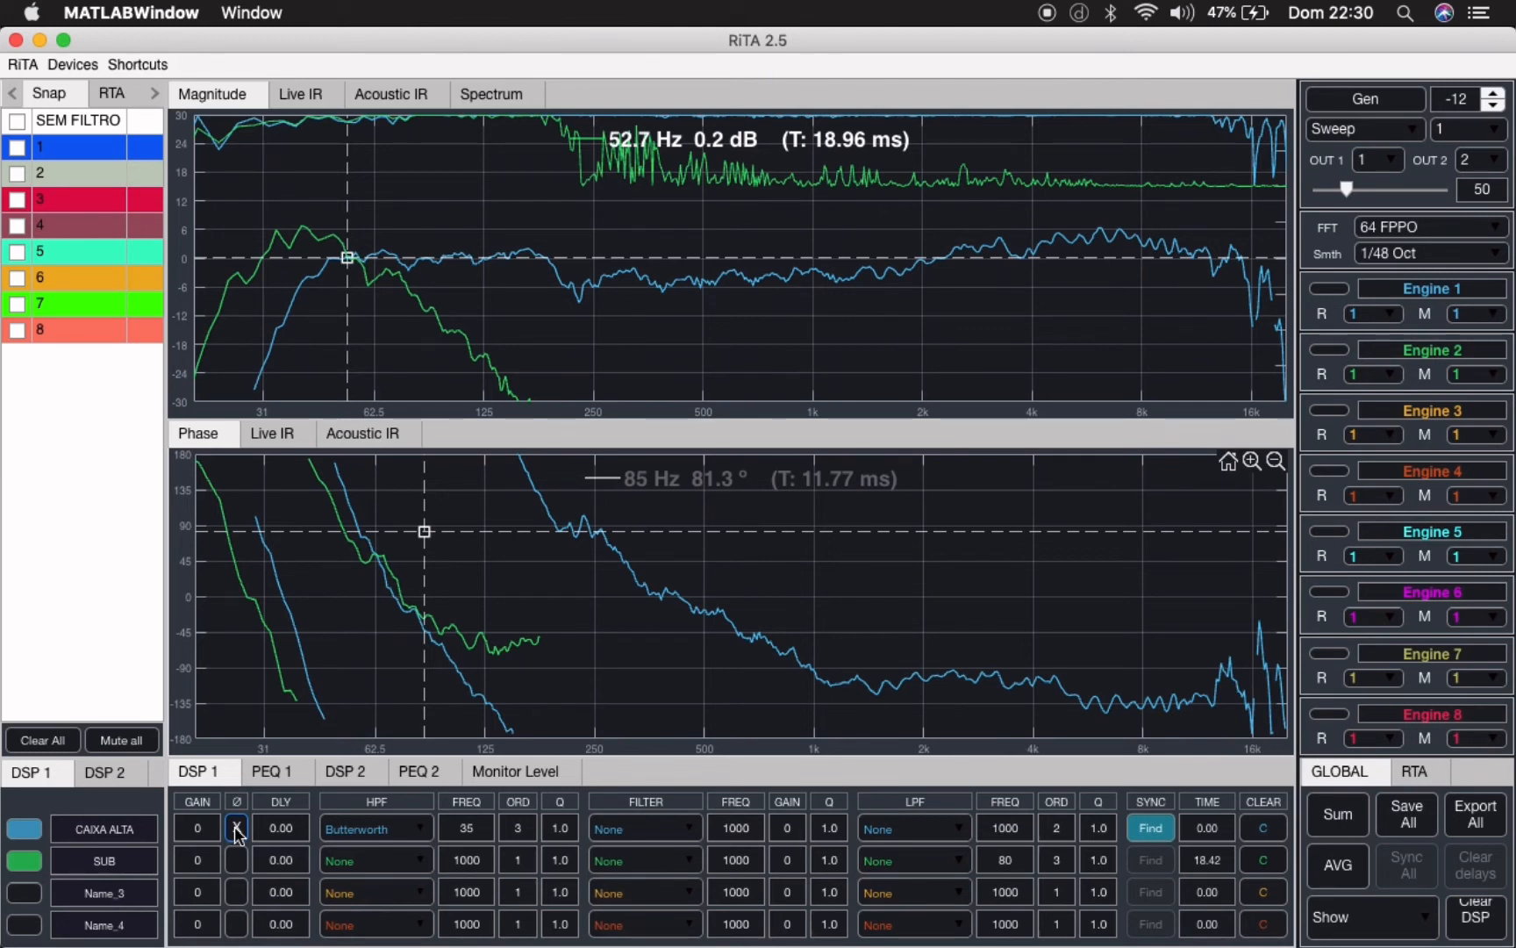
pyautogui.click(236, 829)
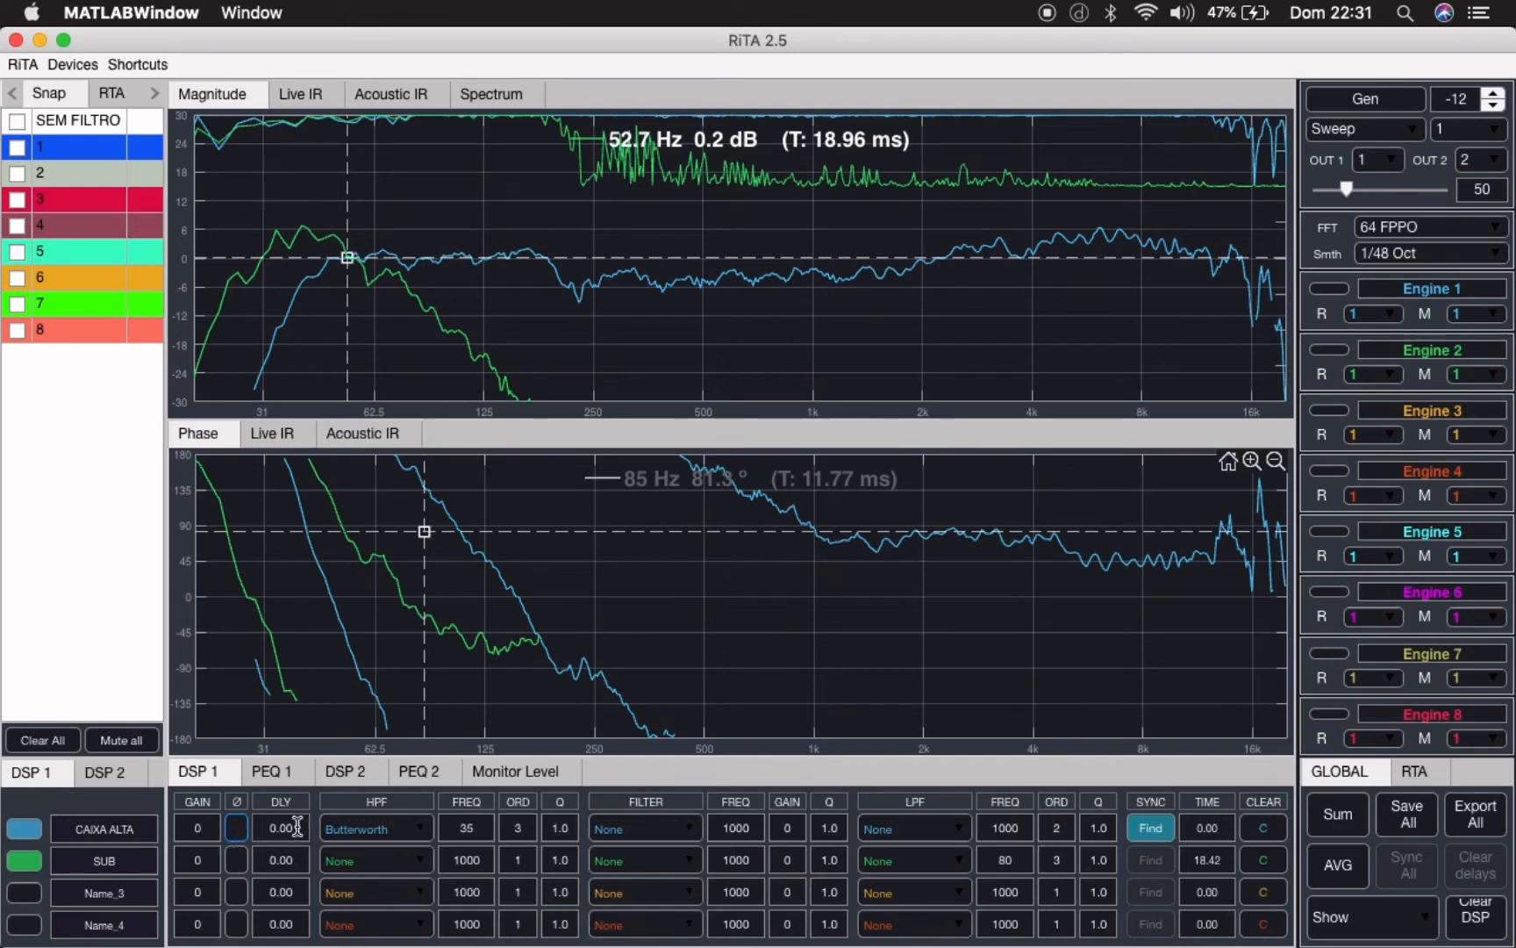
# - Apply an APF at 500 Hz in CAIXA ALTA's LPF slot and return the channel to normal polarity after comparing phase
pyautogui.click(959, 840)
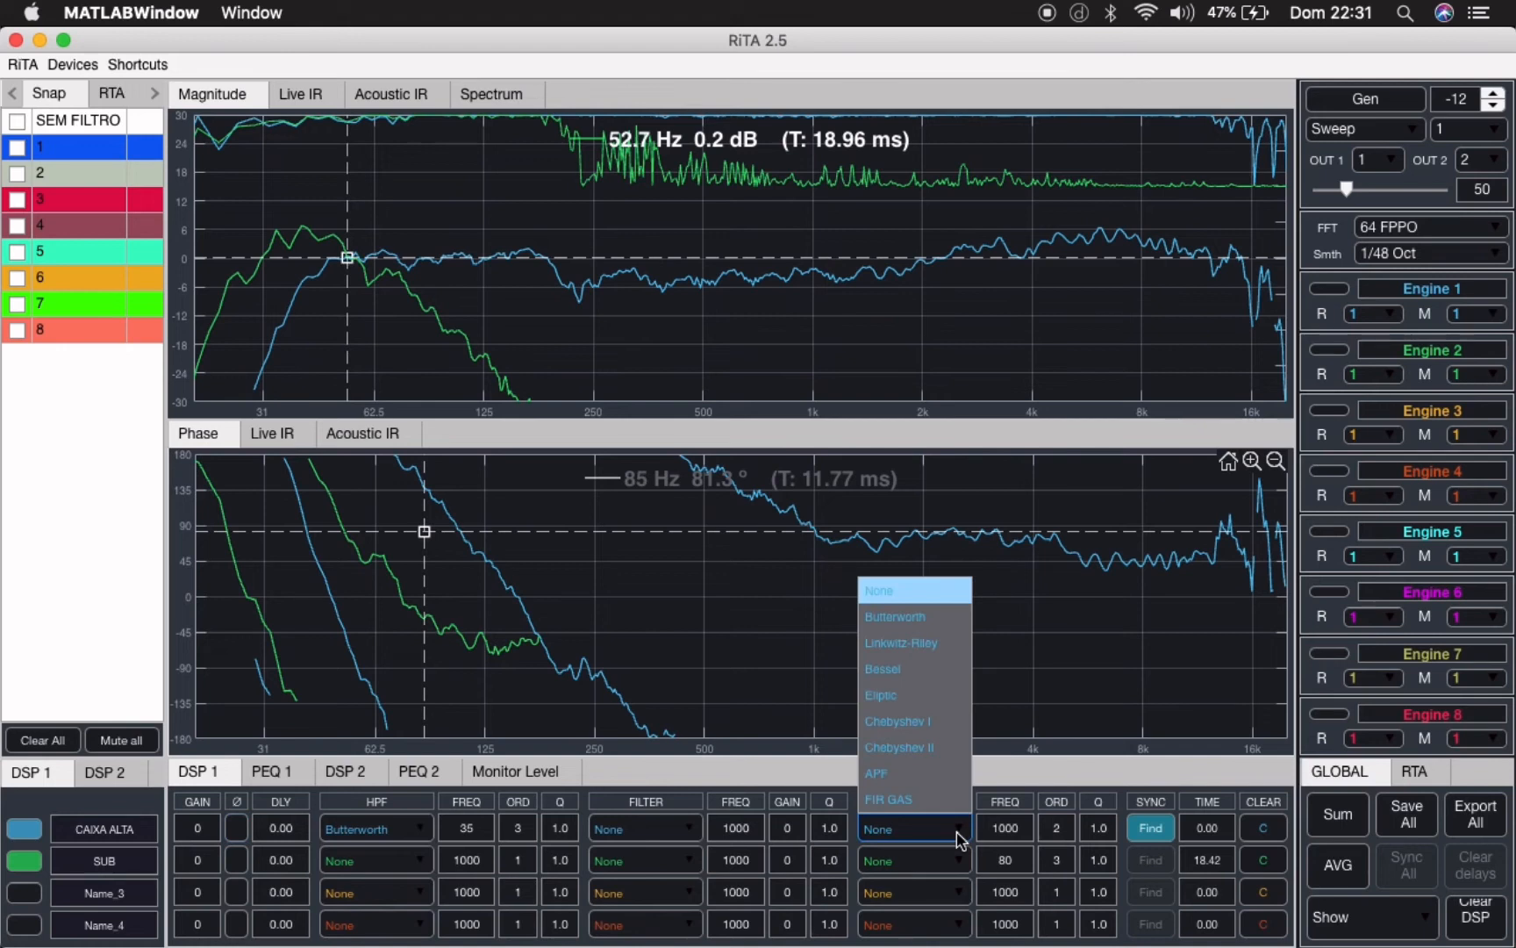
pyautogui.click(1013, 836)
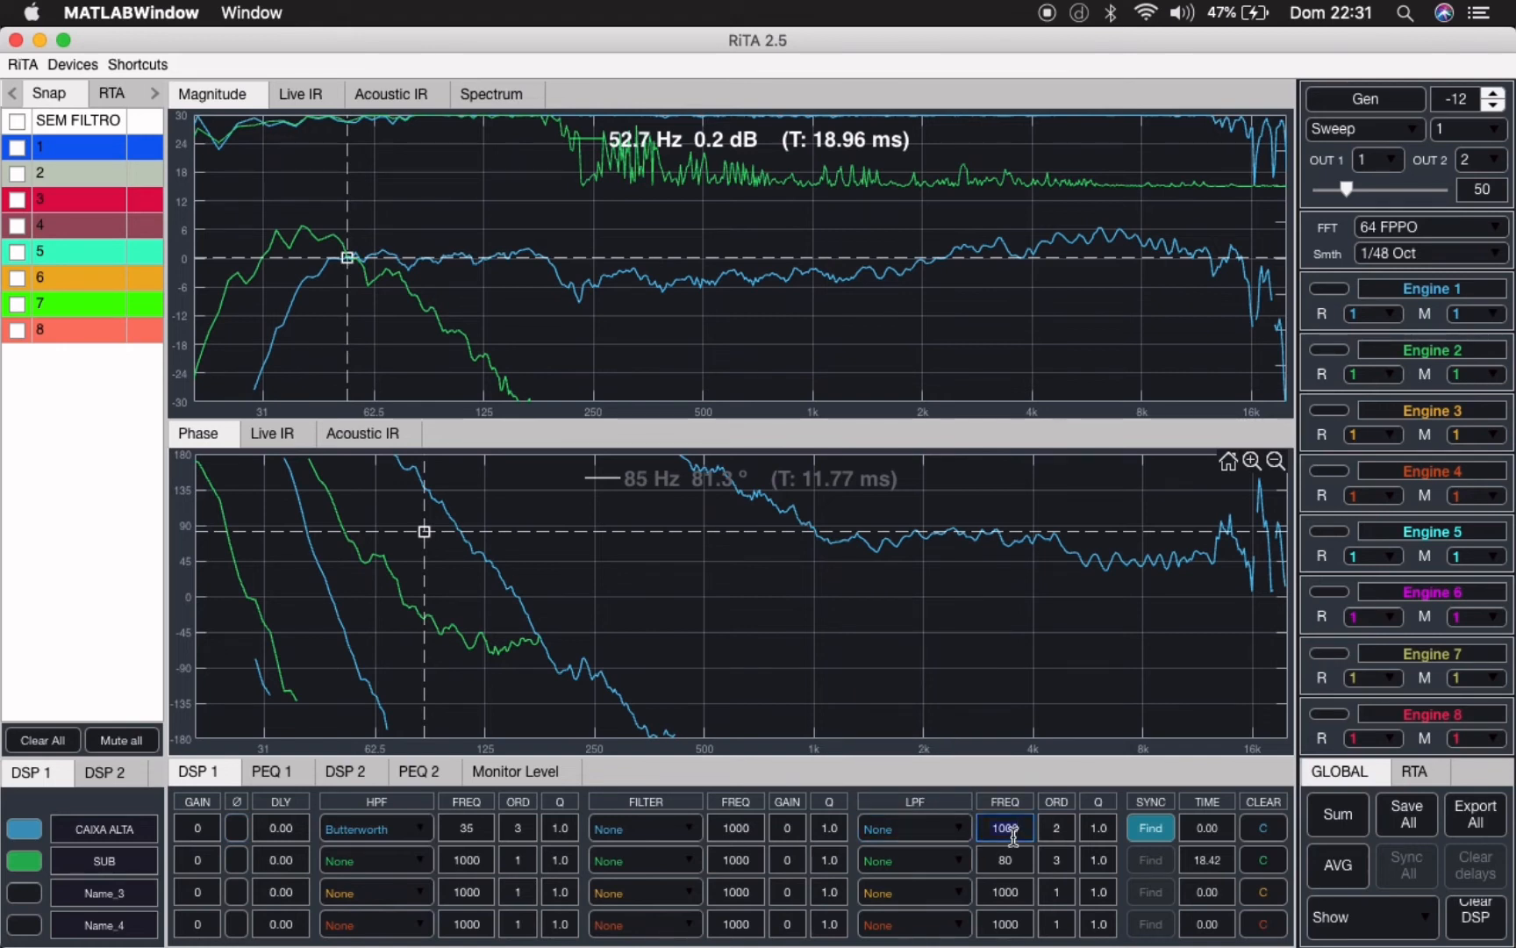
pyautogui.write('500')
pyautogui.click(961, 835)
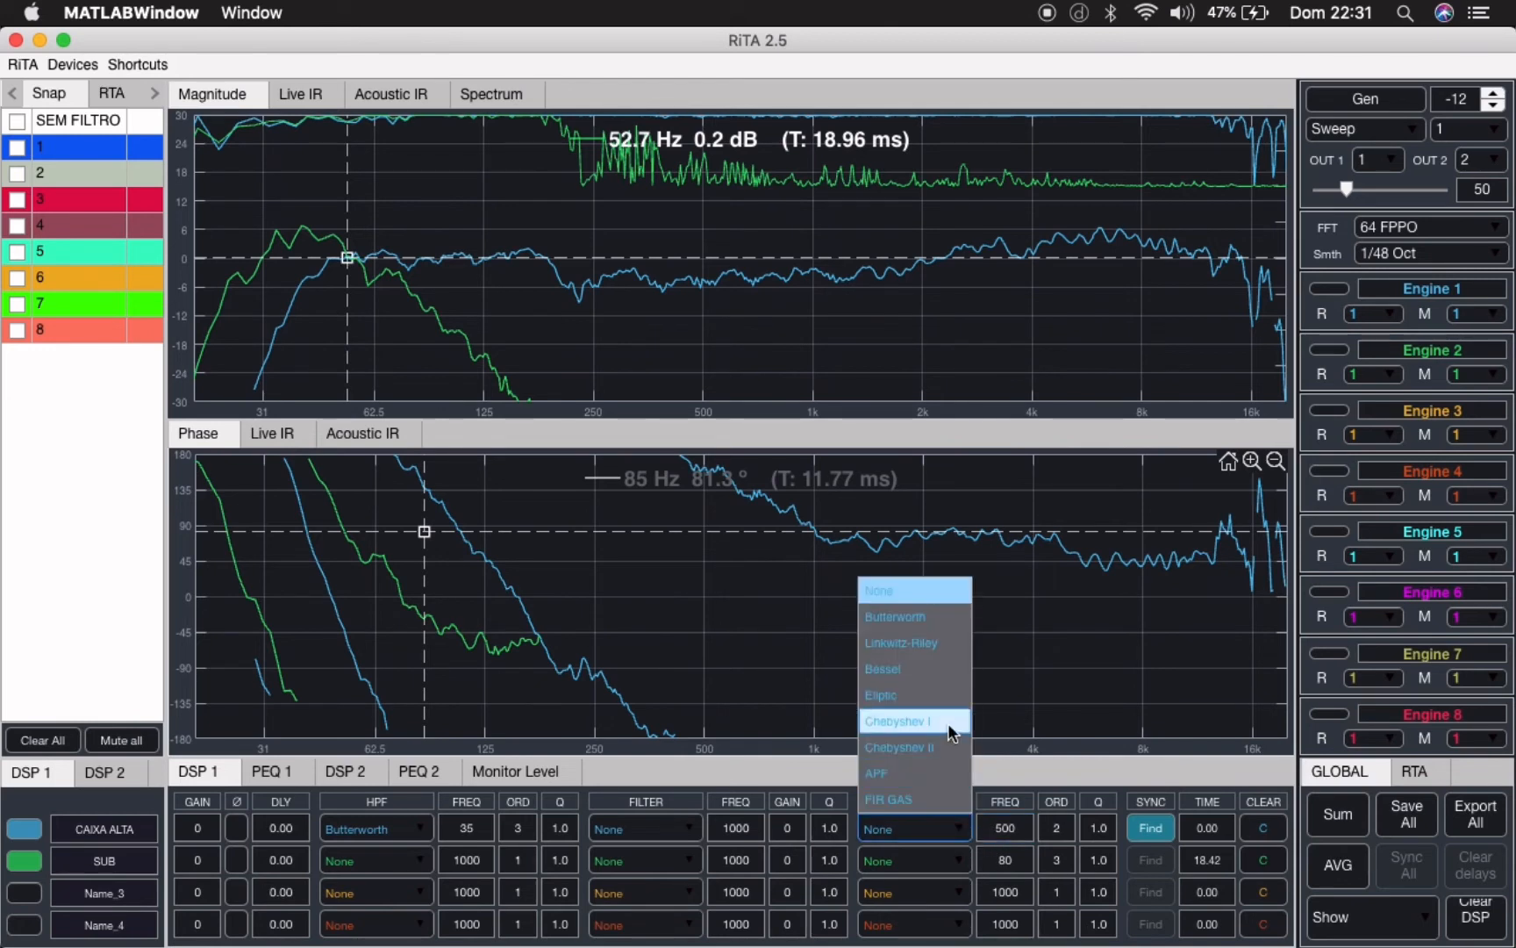
pyautogui.click(940, 771)
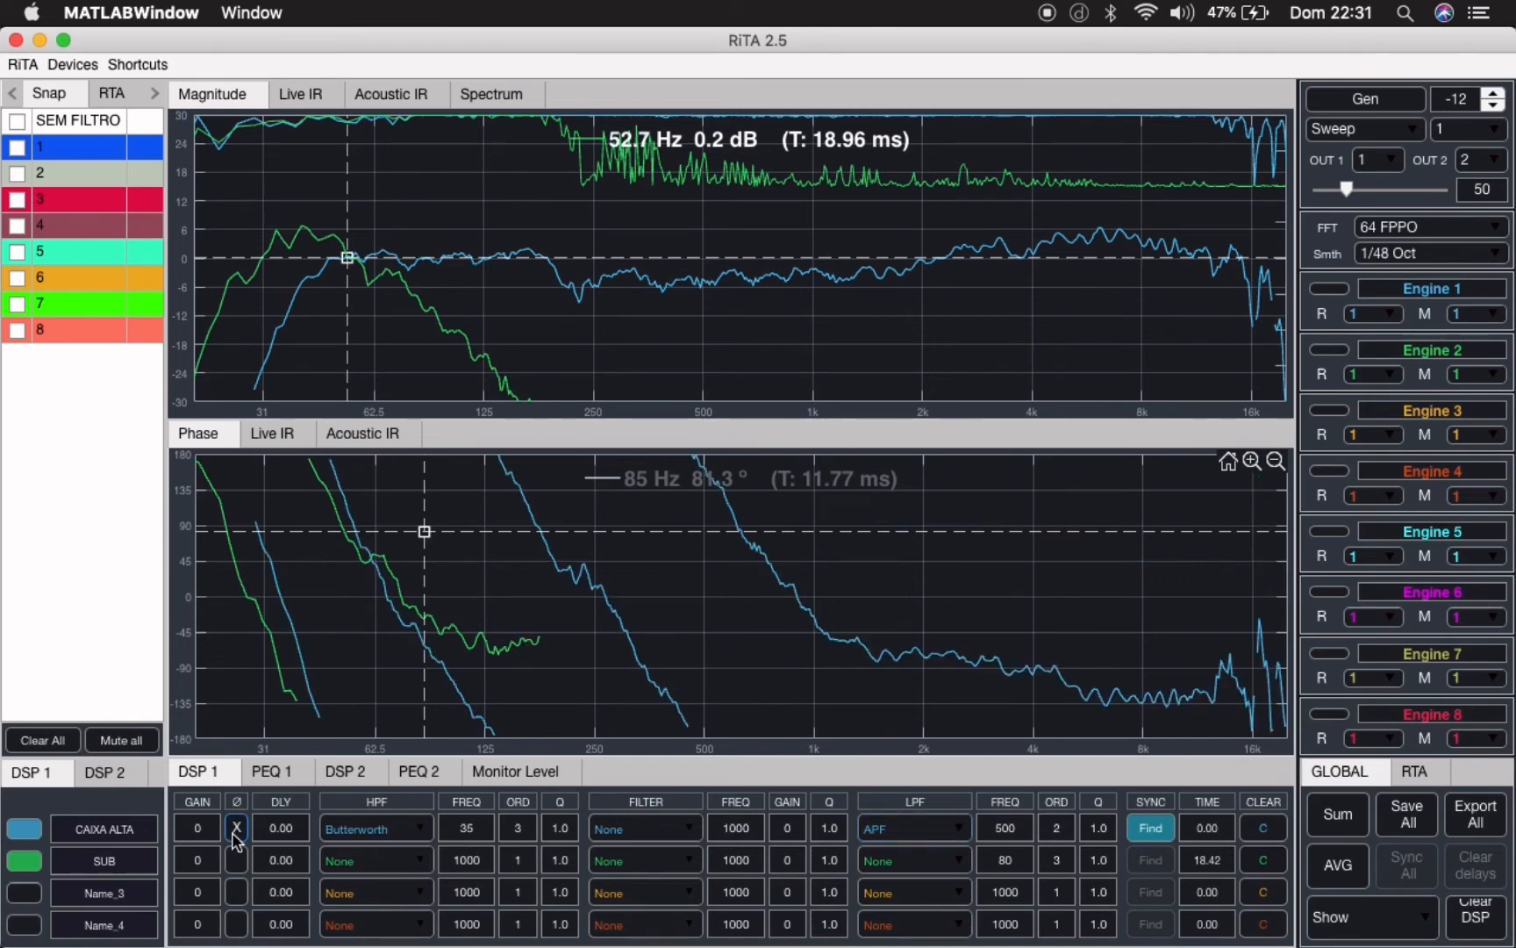
pyautogui.click(235, 836)
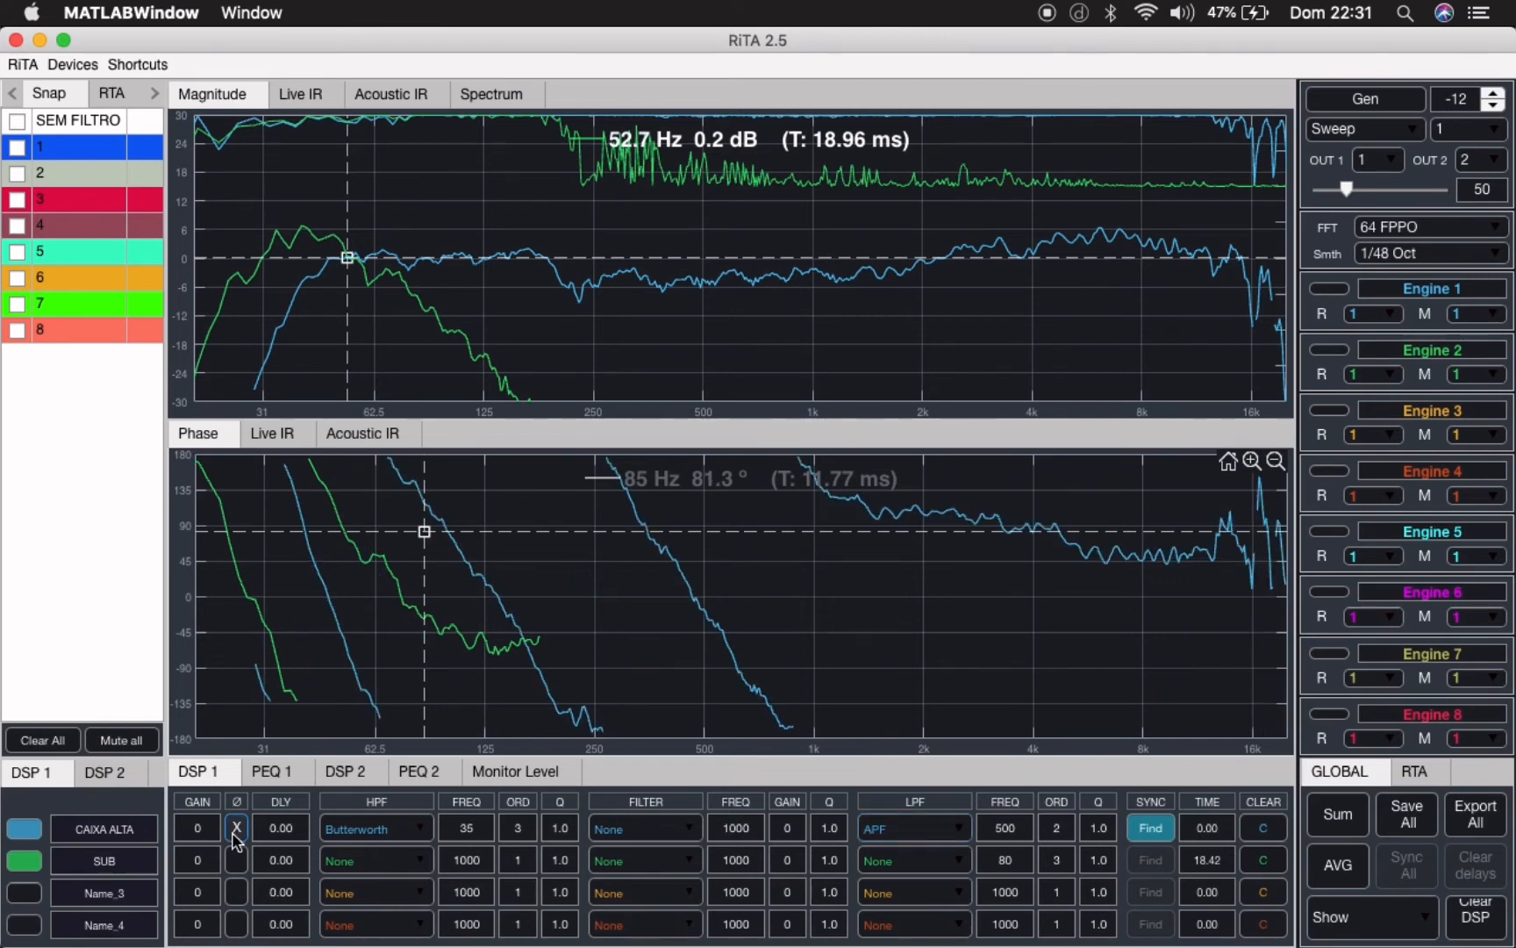
# - Try CAIXA ALTA's APF at 250 Hz, set it to 200 Hz, and compare the phase with the polarity inverted and normal
pyautogui.click(1015, 832)
pyautogui.write('250')
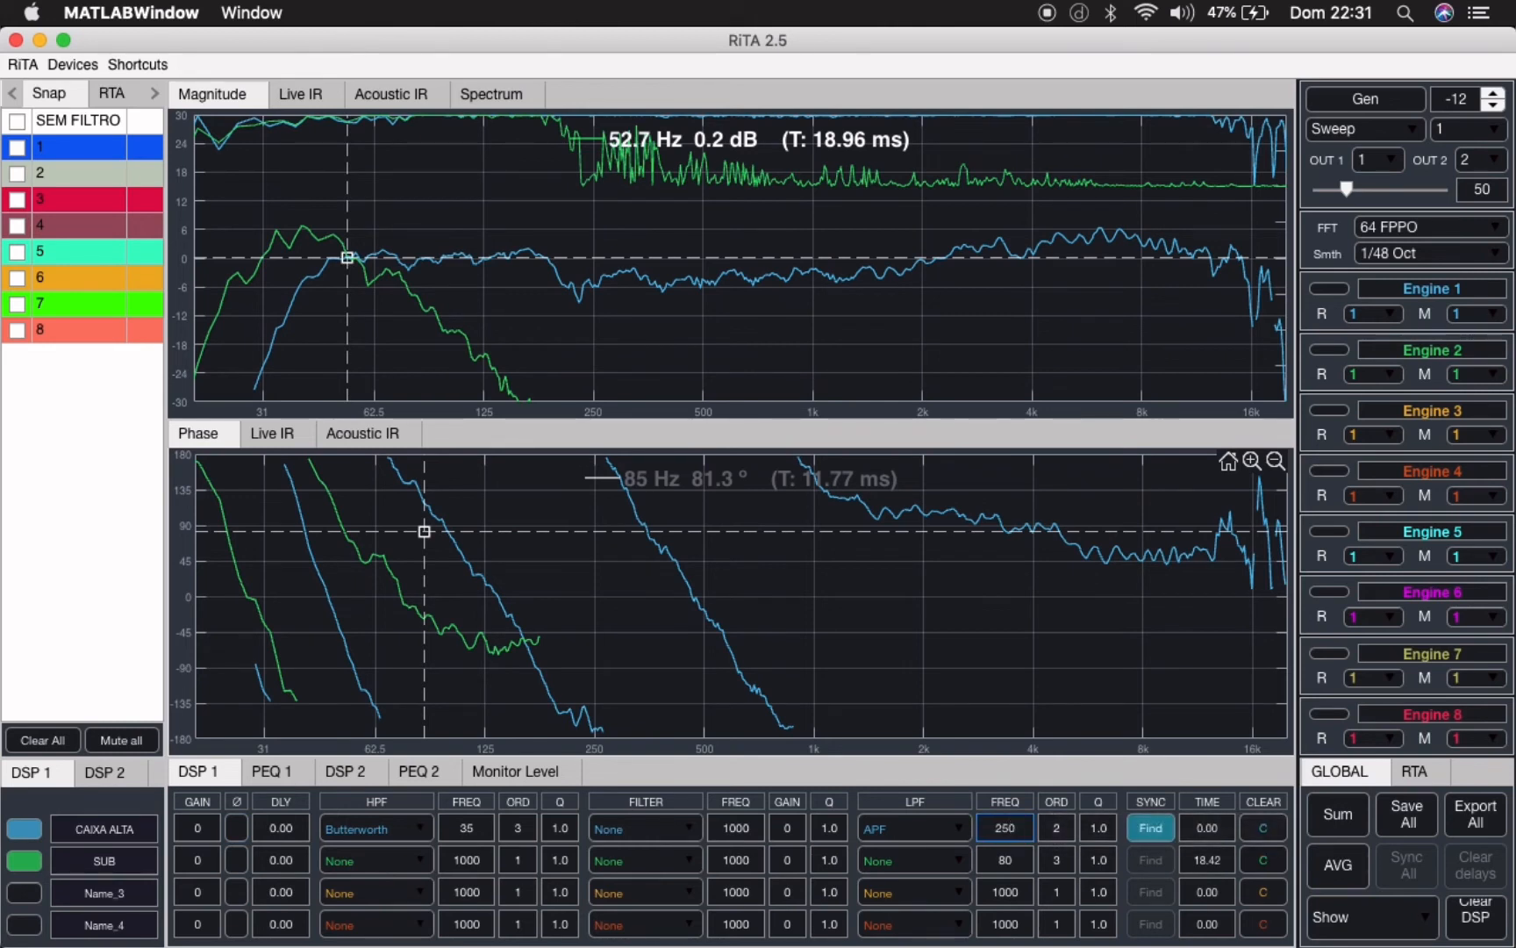
pyautogui.press('Return')
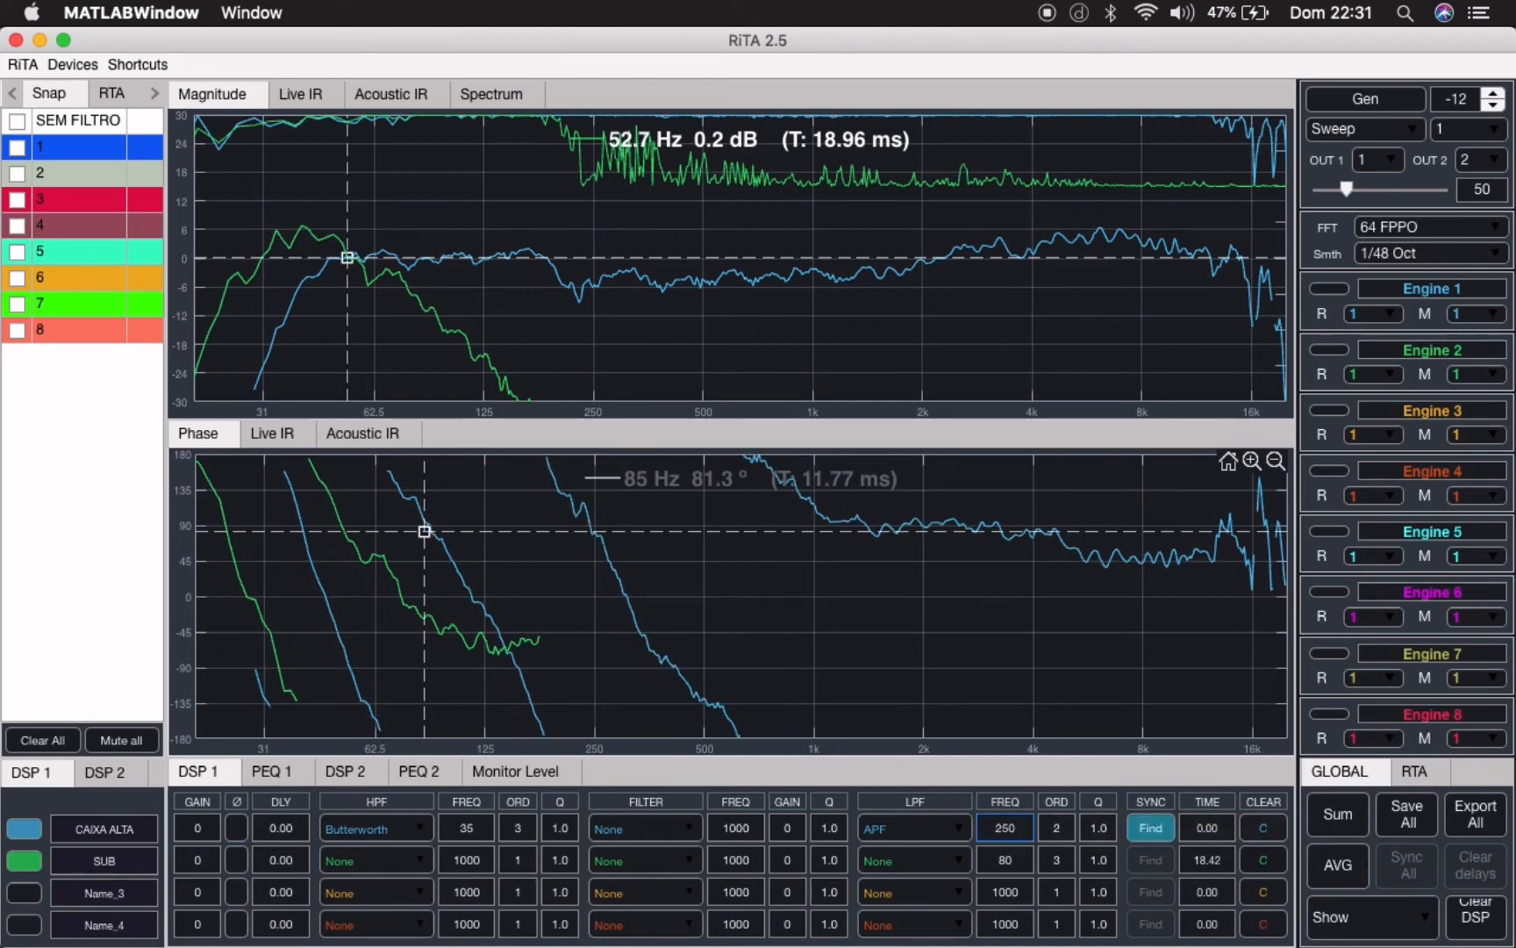
pyautogui.press('BackSpace')
pyautogui.press('BackSpace')
pyautogui.write('00')
pyautogui.press('Return')
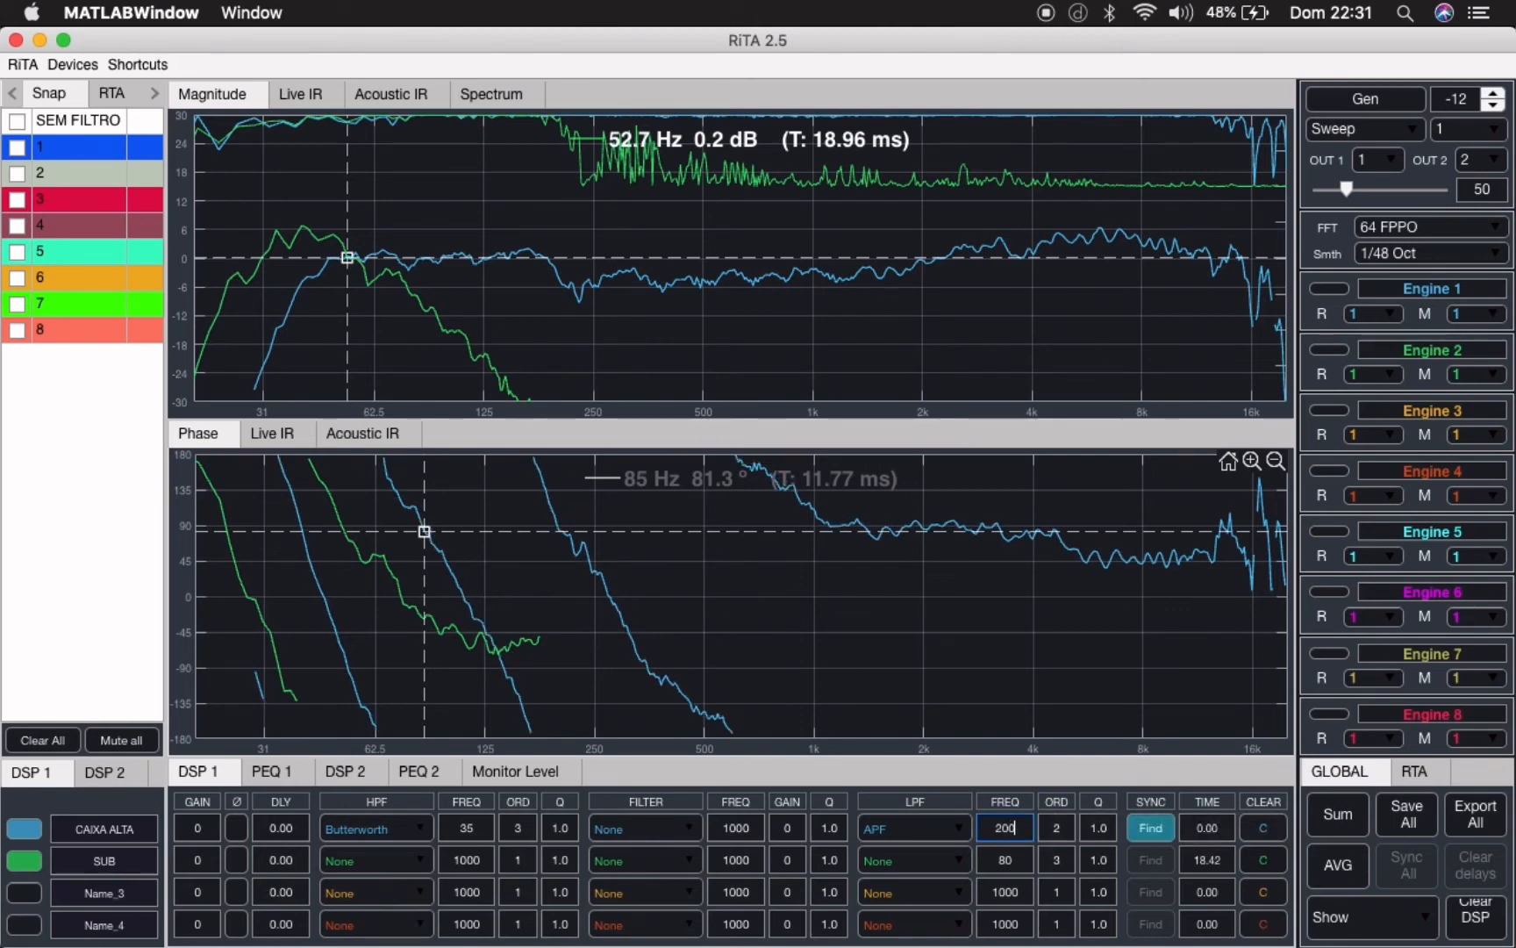
pyautogui.click(233, 829)
pyautogui.click(233, 829)
# - Apply a first-order APF at 60 Hz in the SUB channel's HPF slot and compare its phase with the polarity inverted and normal
pyautogui.click(472, 860)
pyautogui.write('60')
pyautogui.click(417, 868)
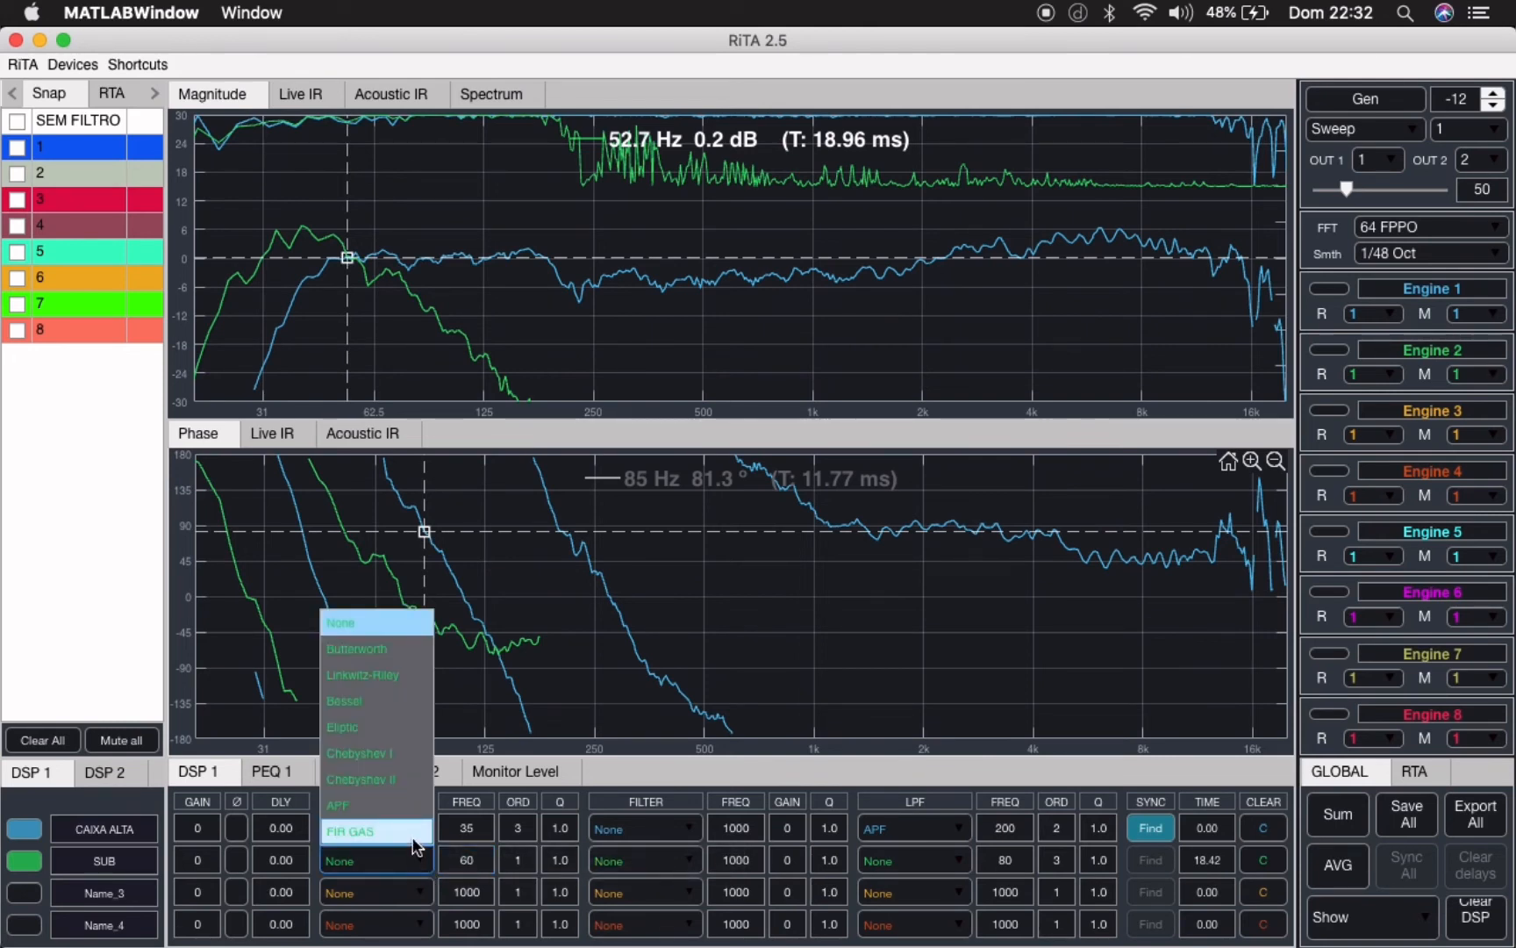
pyautogui.click(411, 809)
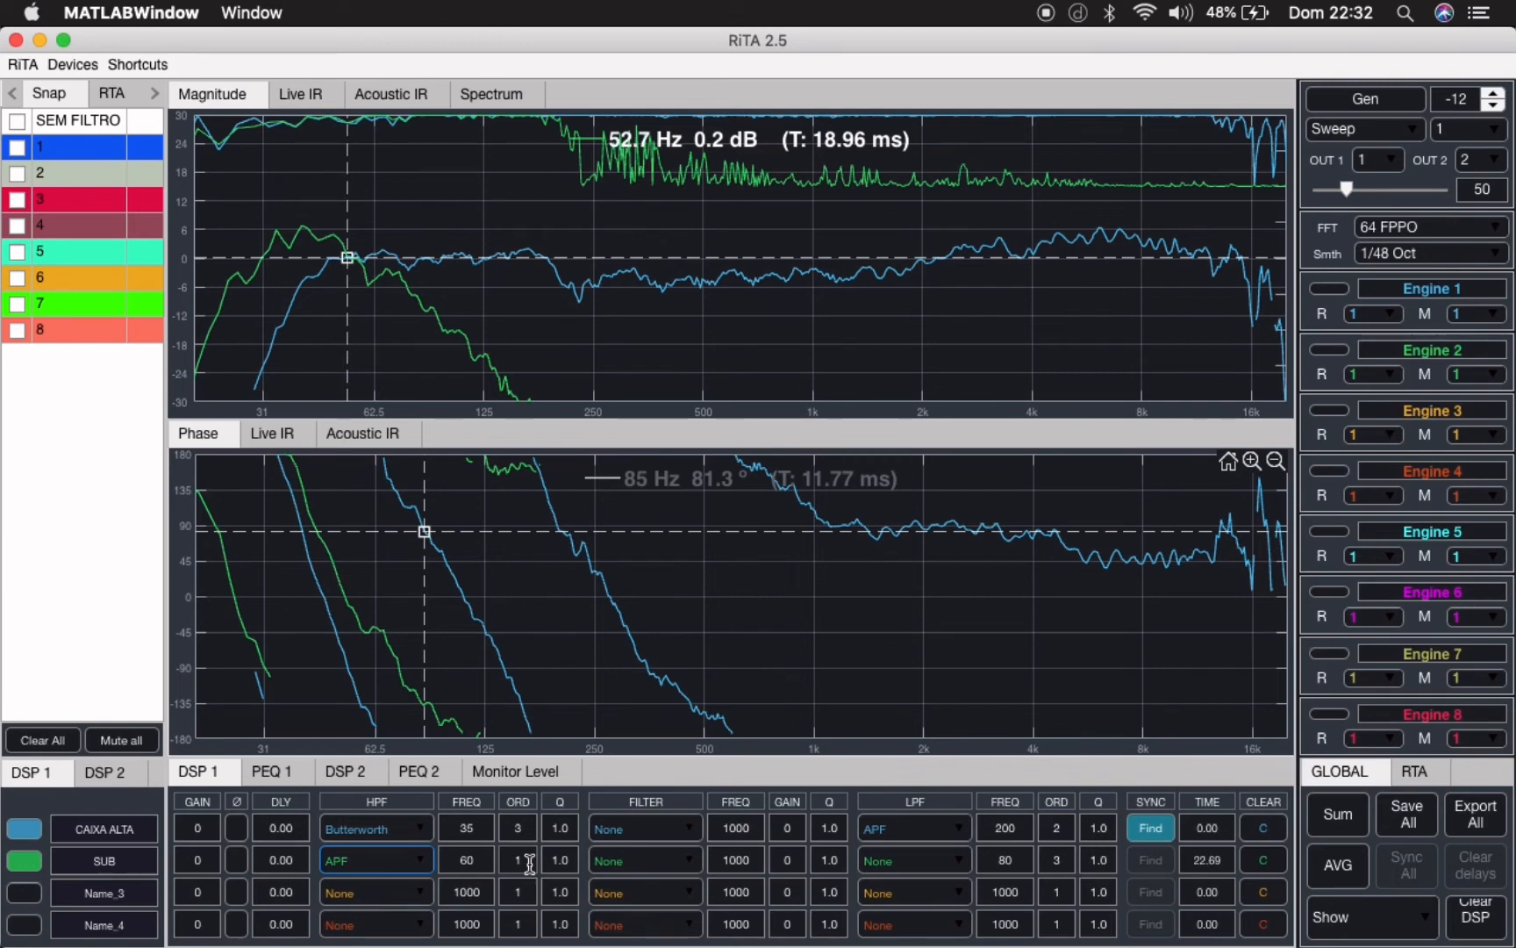
pyautogui.click(236, 860)
pyautogui.click(238, 861)
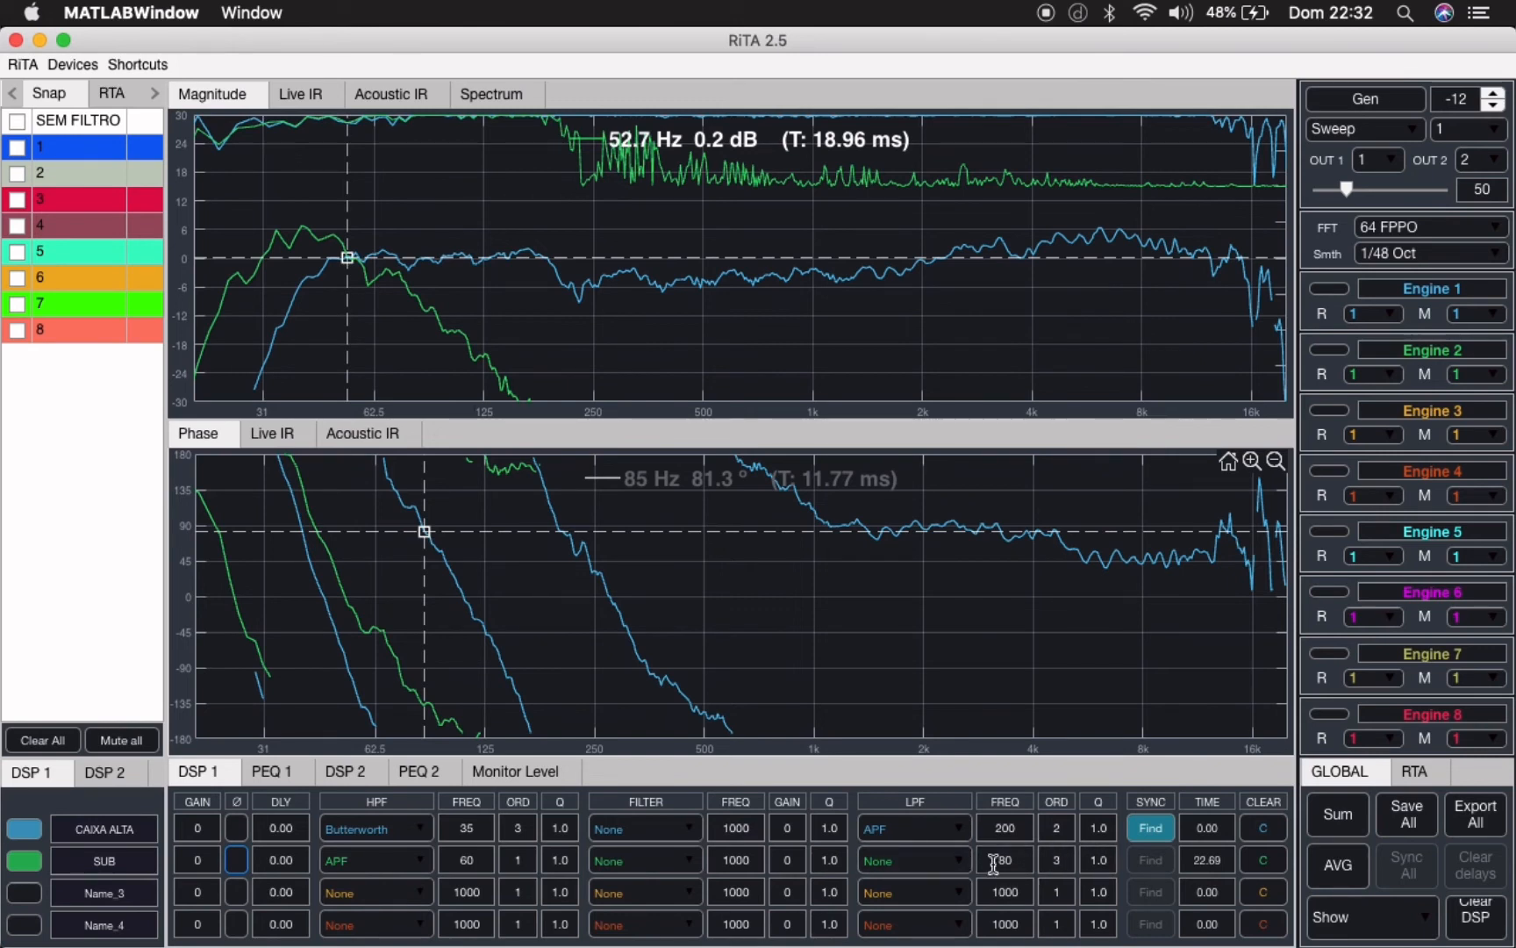
# - Apply a Butterworth low-pass filter at 100 Hz to the SUB channel
pyautogui.click(961, 864)
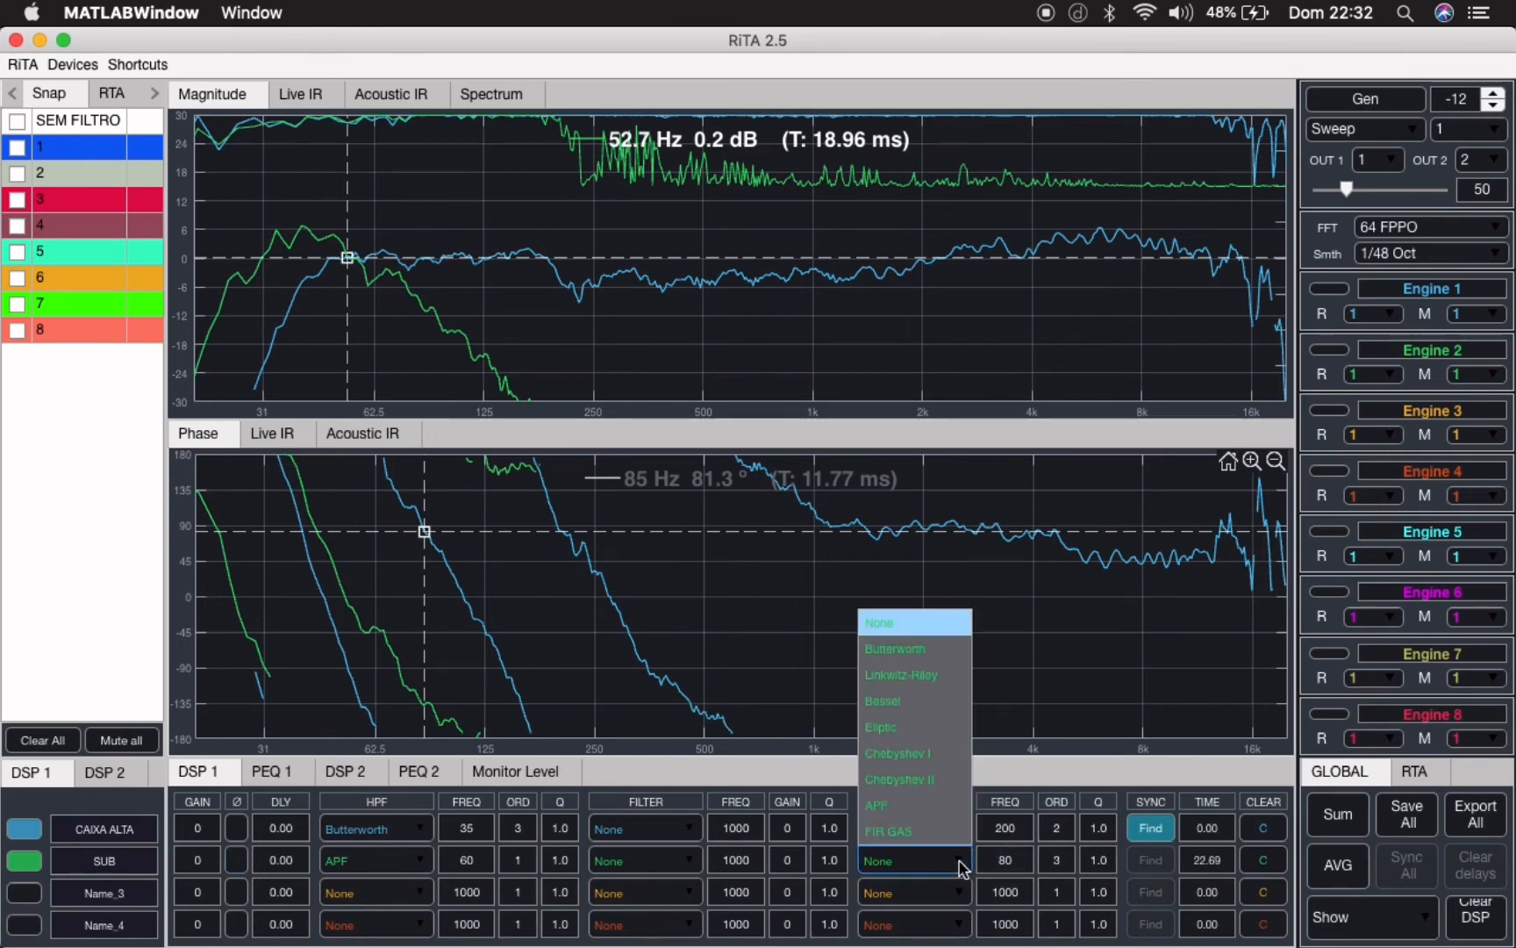
pyautogui.click(1011, 860)
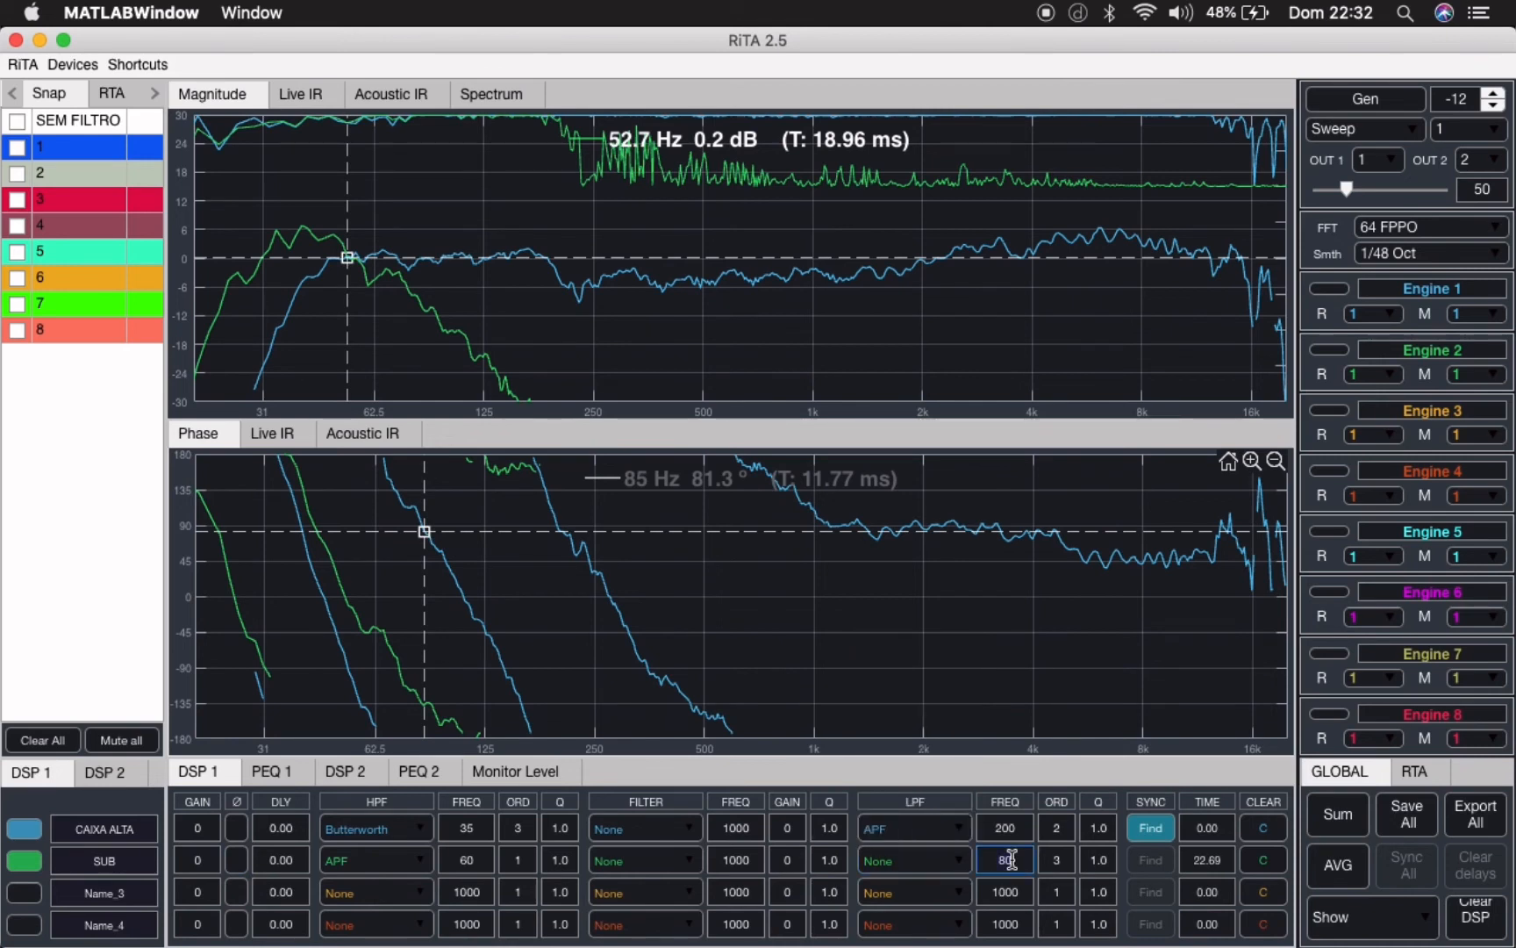
pyautogui.press('BackSpace')
pyautogui.press('BackSpace')
pyautogui.write('100')
pyautogui.click(956, 861)
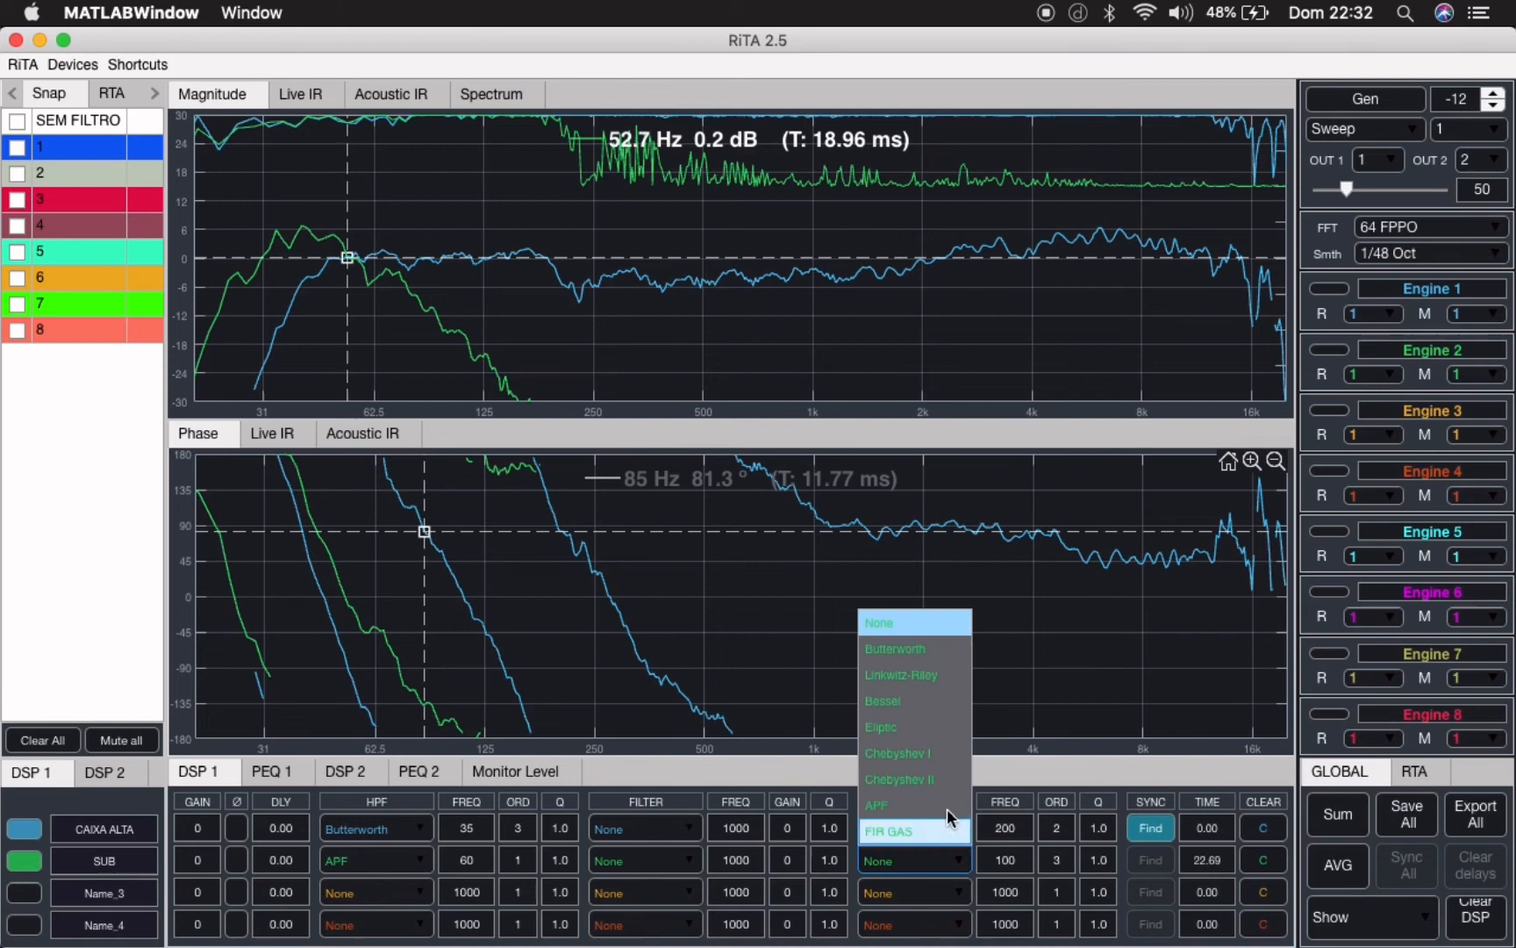
pyautogui.click(931, 649)
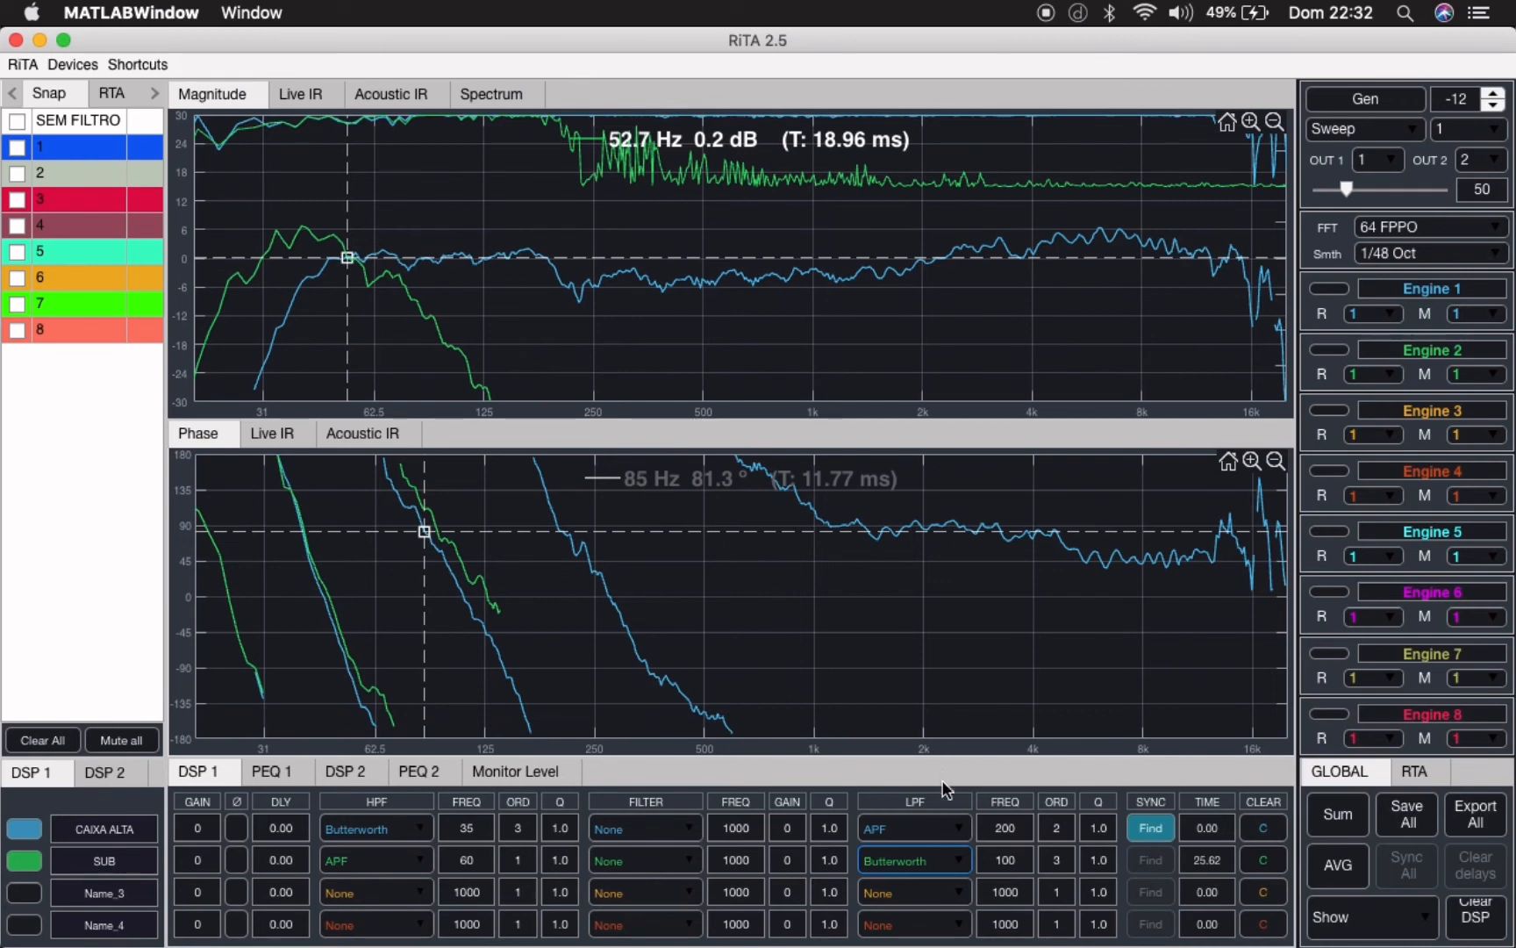
# - Set the SUB channel's low-pass filter to None to compare the curves, and restore it to Butterworth
pyautogui.click(962, 863)
pyautogui.click(910, 623)
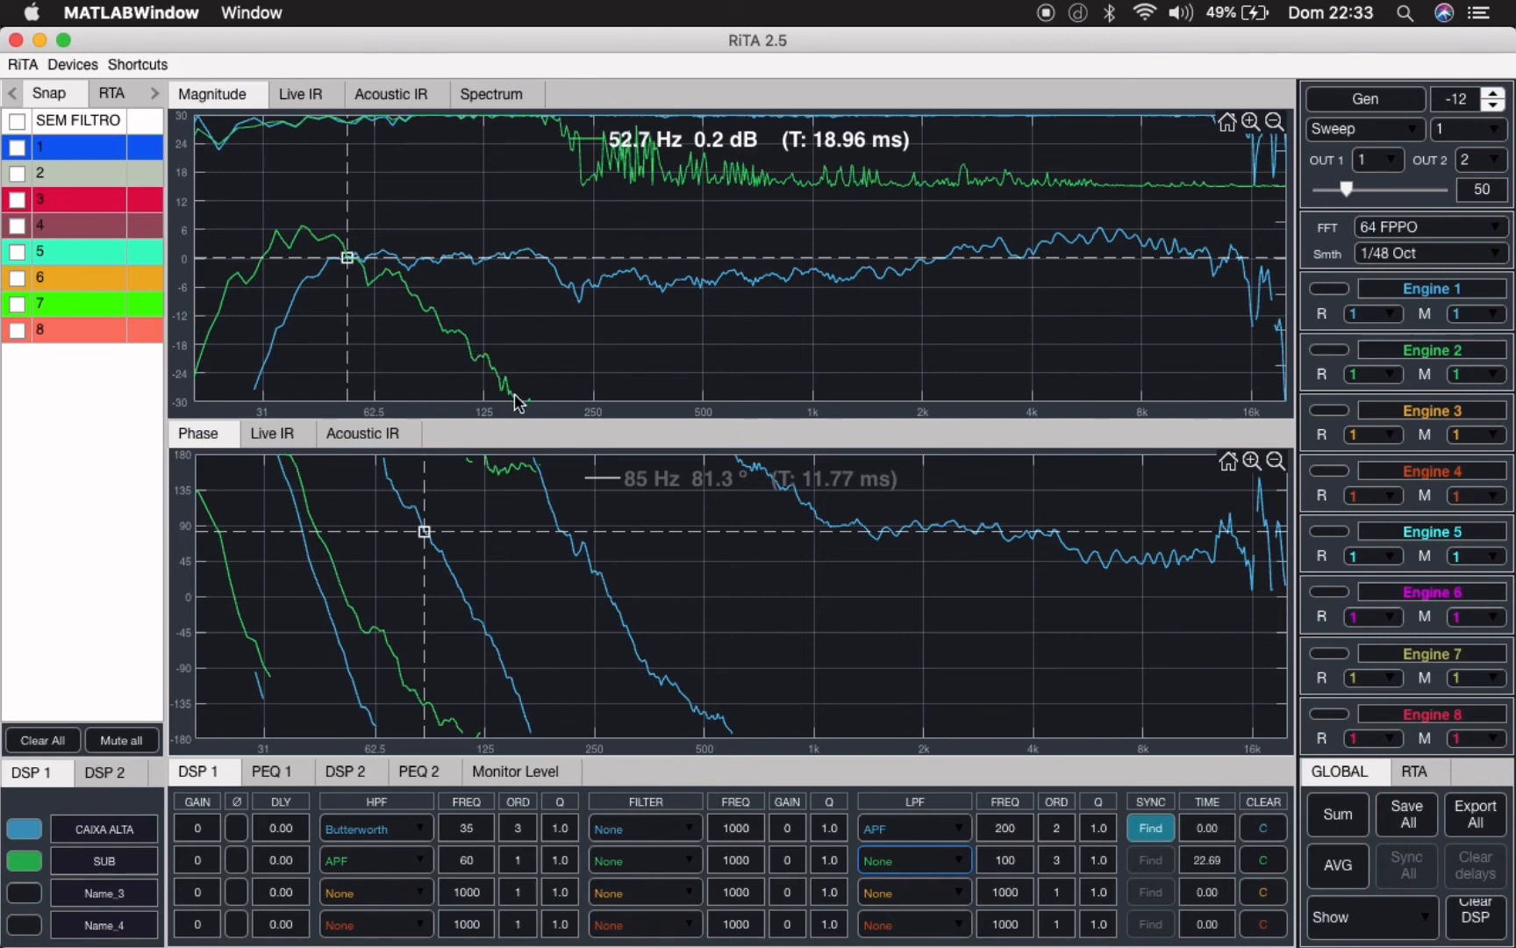
pyautogui.click(961, 860)
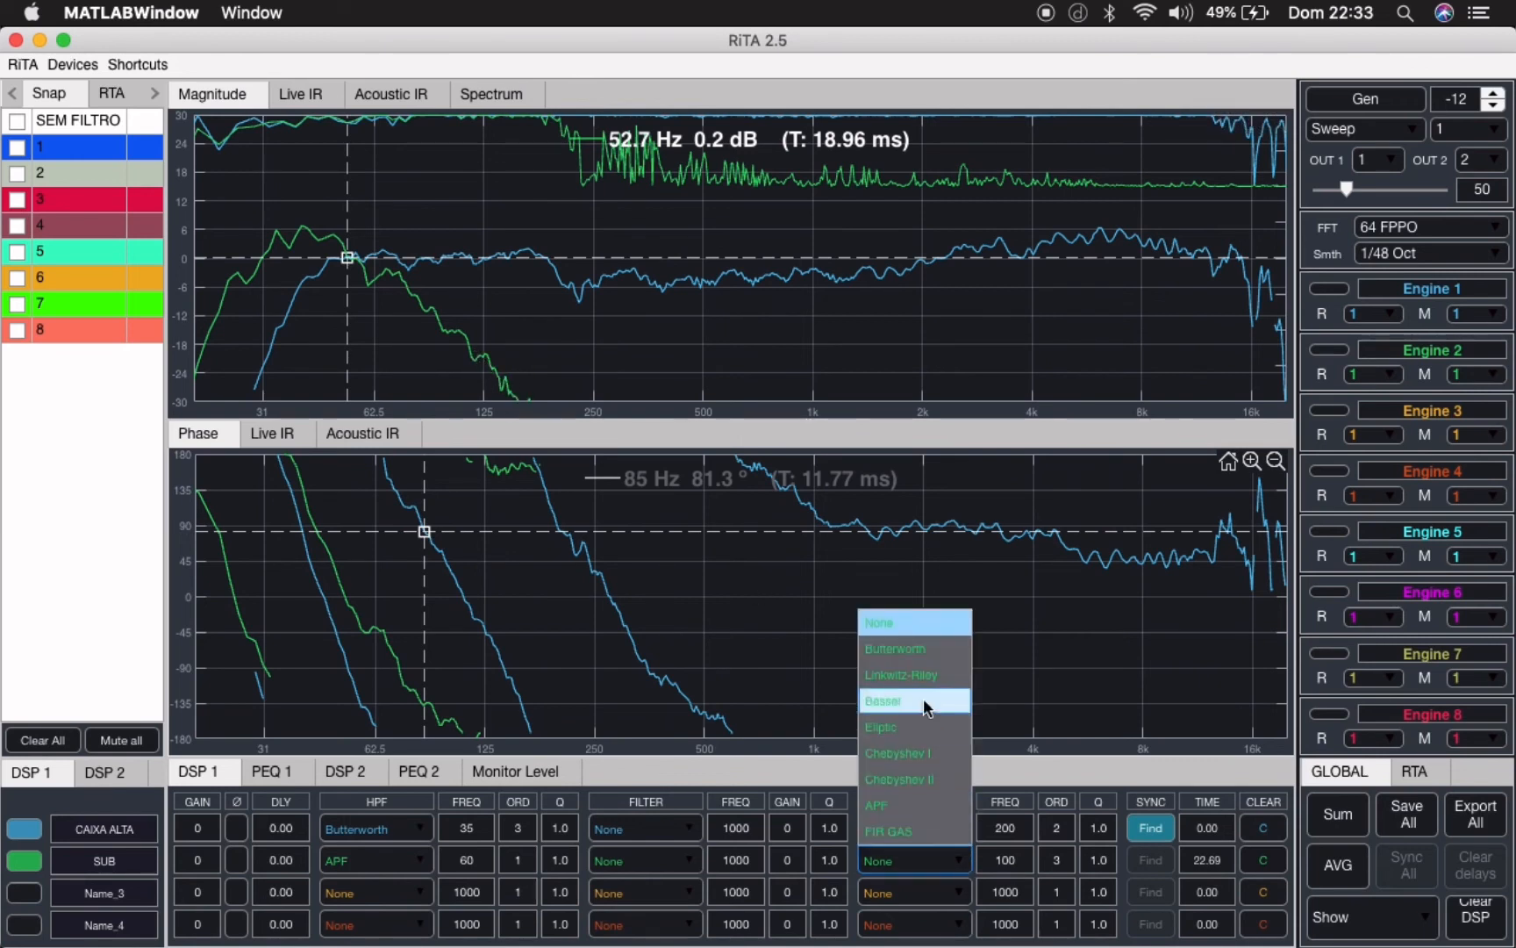
pyautogui.click(921, 656)
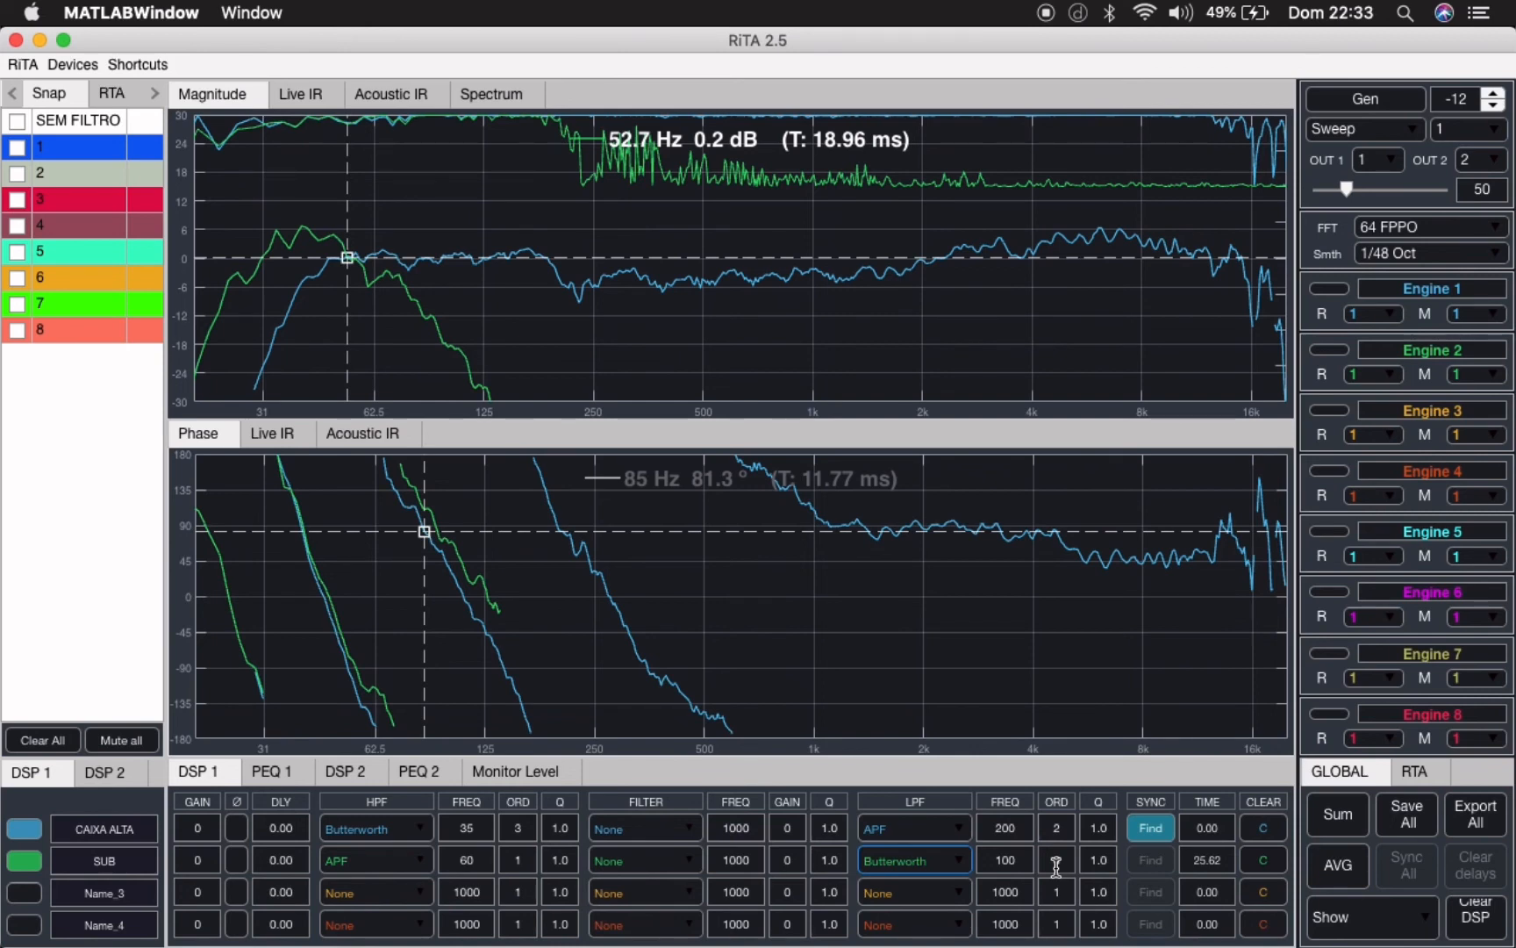
# - Try 90 Hz as the SUB channel's low-pass frequency
pyautogui.click(1028, 864)
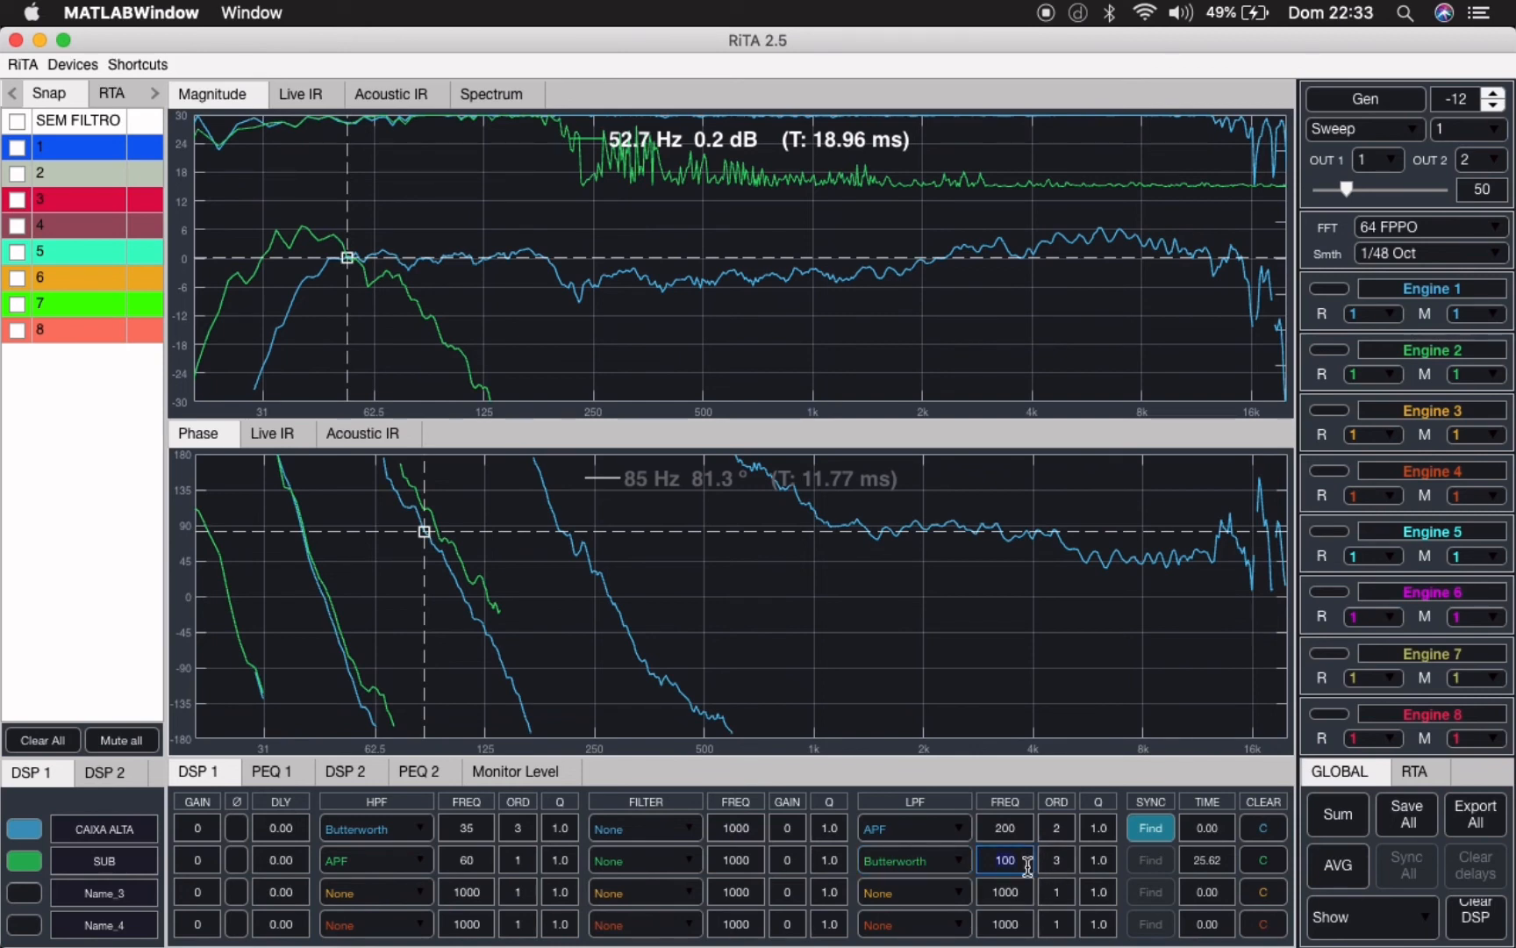
pyautogui.press('BackSpace')
pyautogui.press('BackSpace')
pyautogui.press('BackSpace')
pyautogui.write('90')
pyautogui.press('Return')
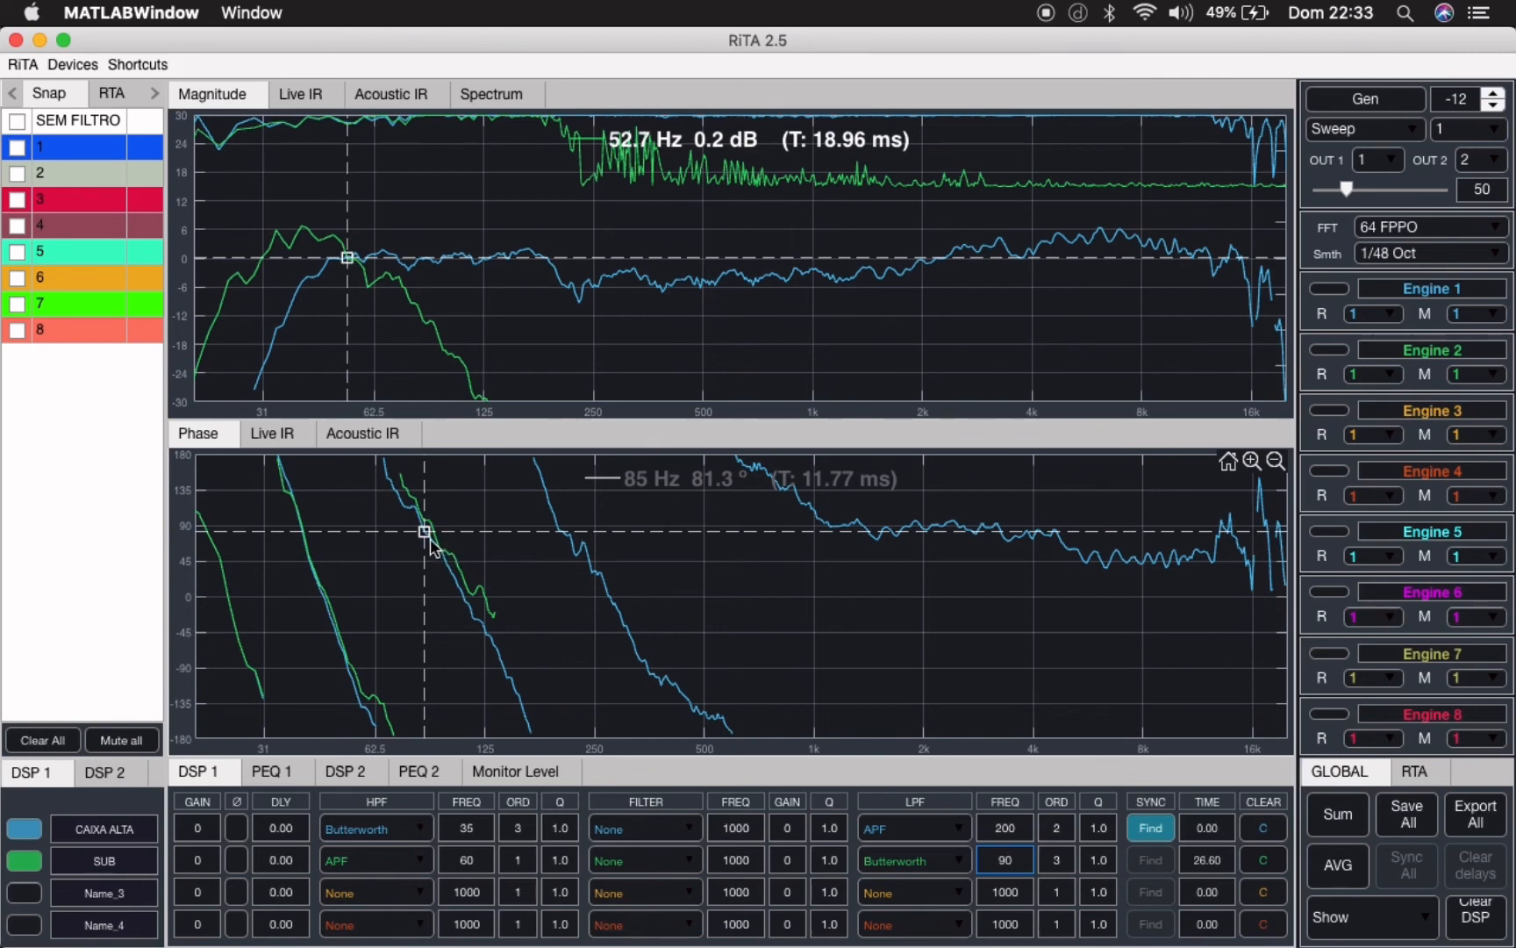
# - Try 85 Hz as the SUB channel's low-pass frequency and change it to 80 Hz
pyautogui.press('BackSpace')
pyautogui.press('BackSpace')
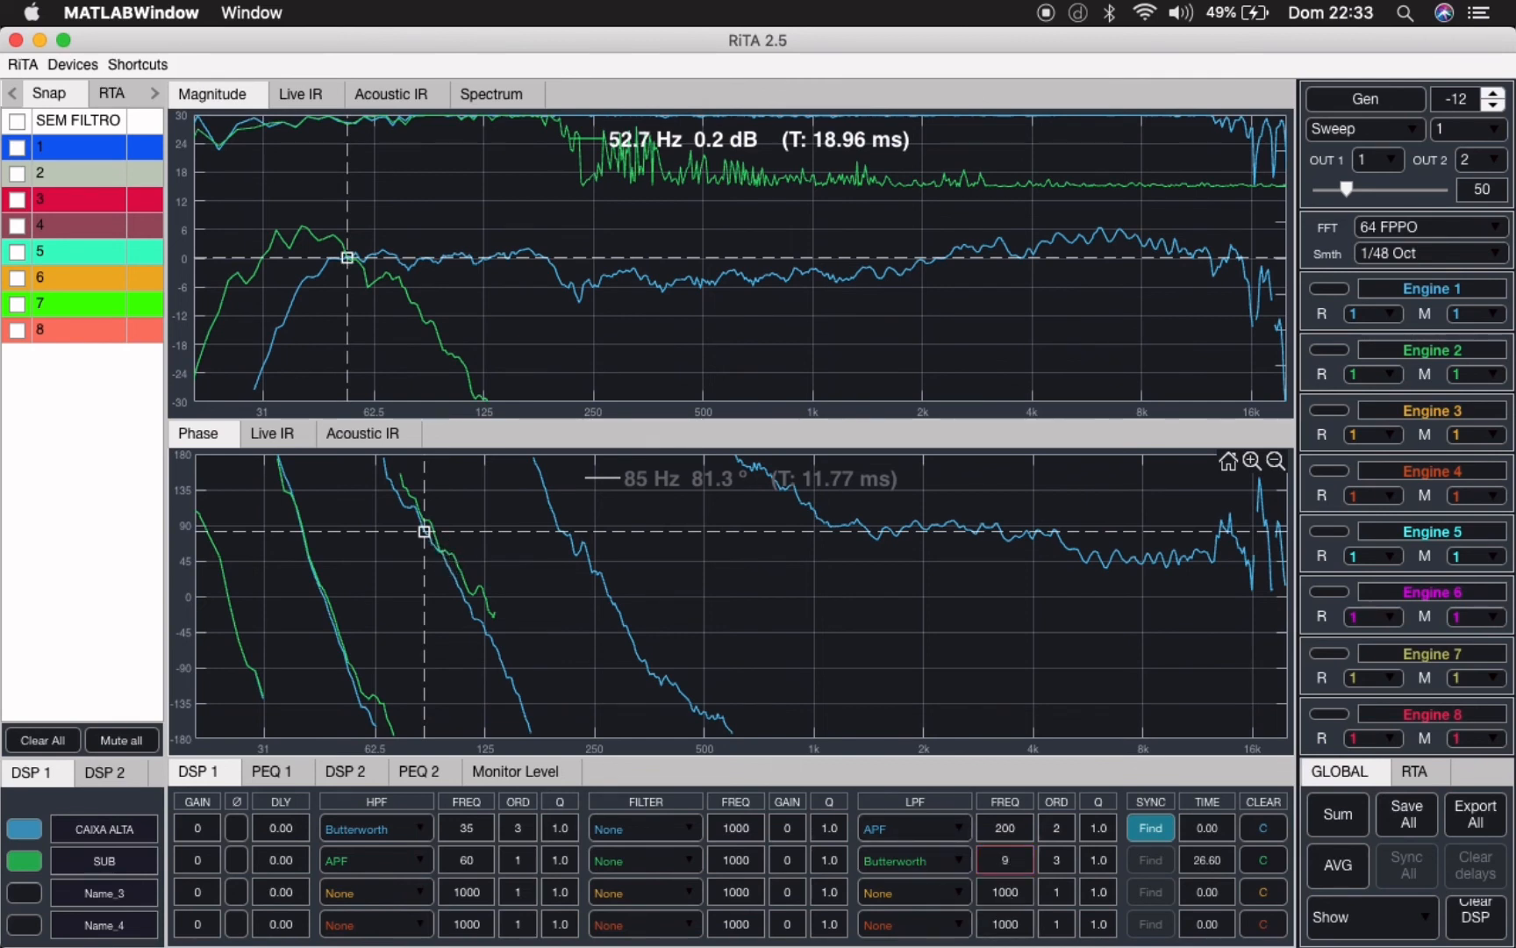
pyautogui.write('85')
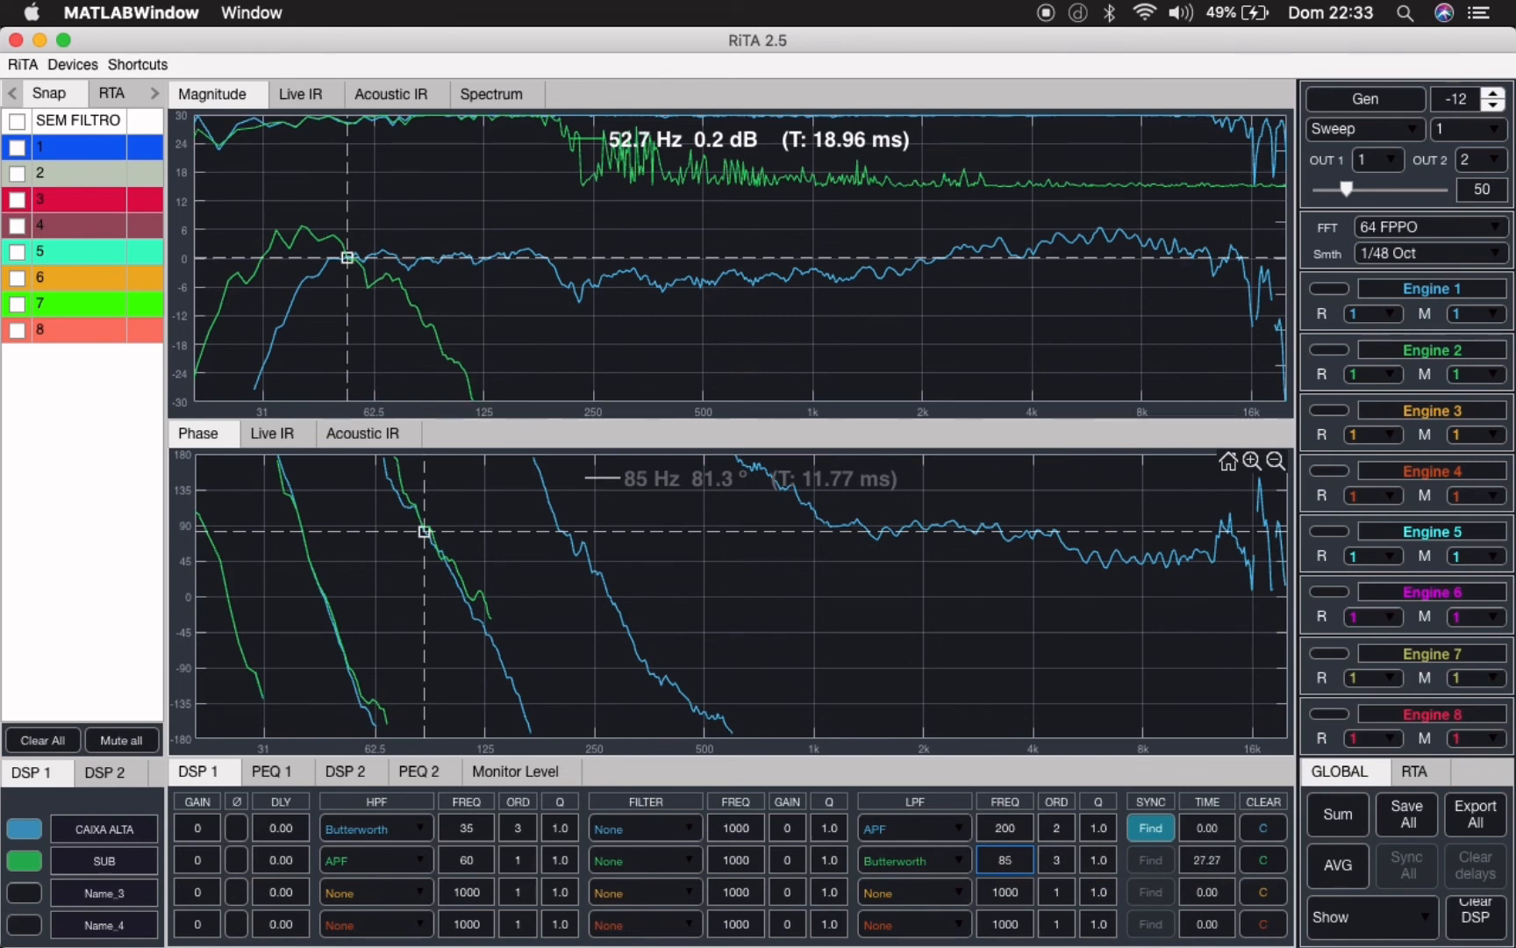
pyautogui.write('0')
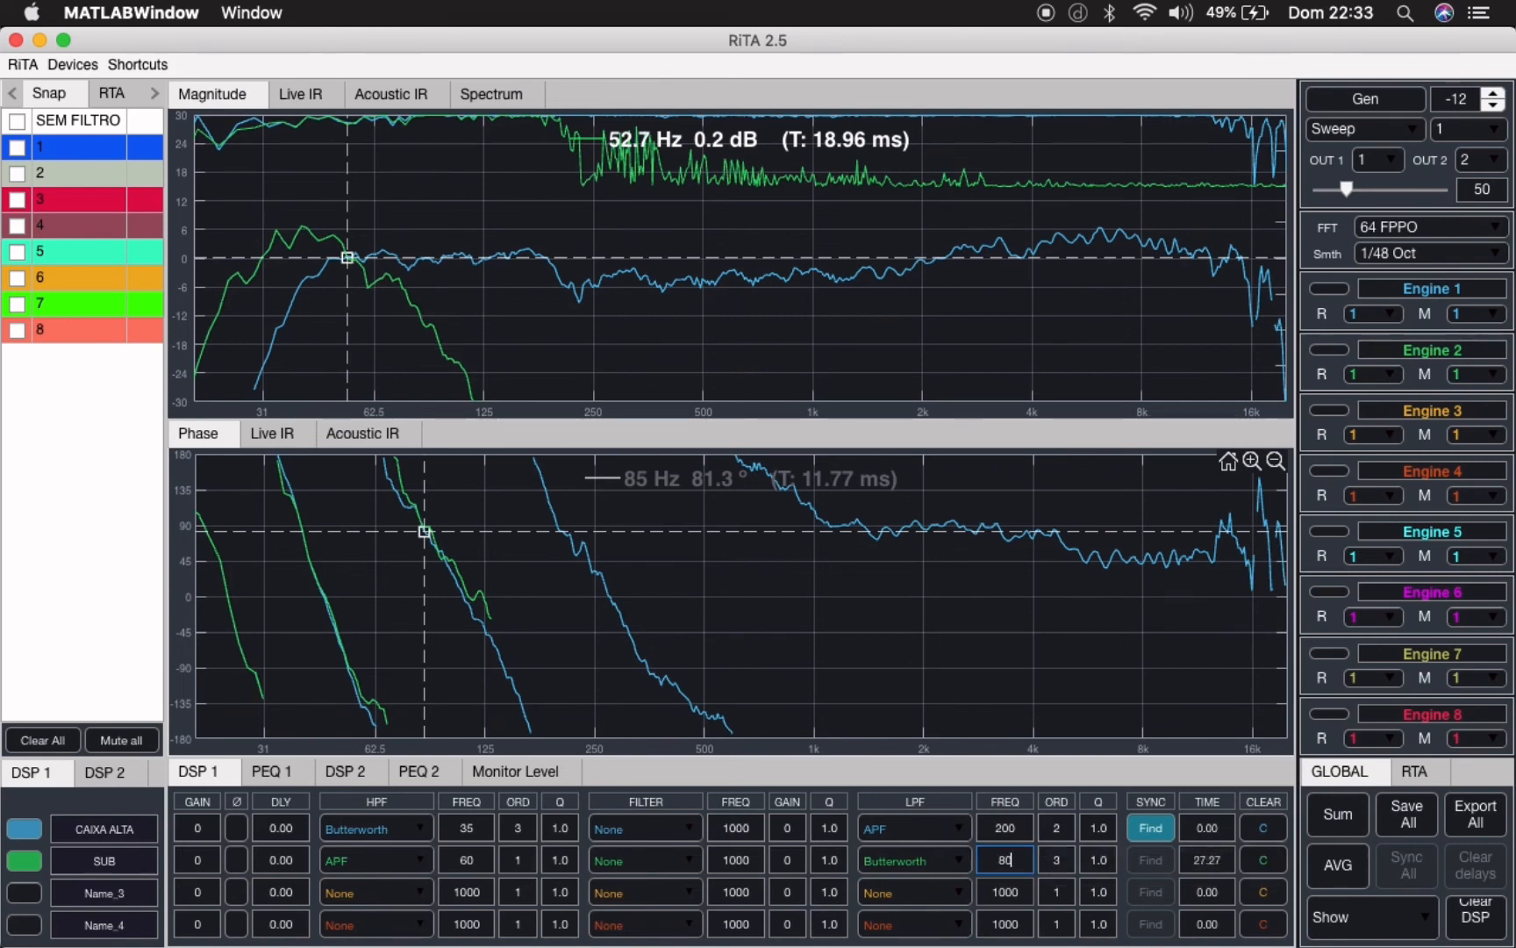